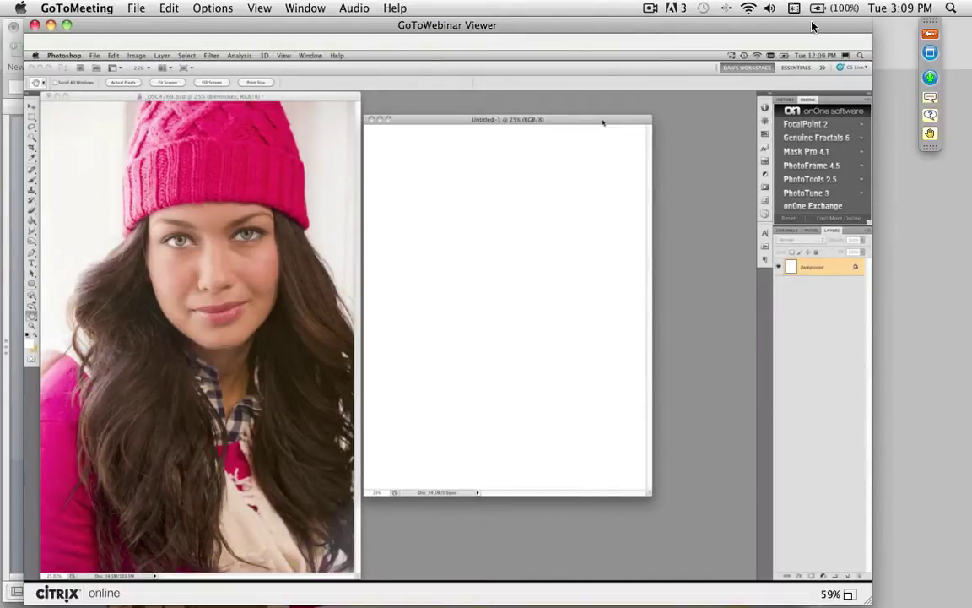
left_click_drag(604, 122, 605, 122)
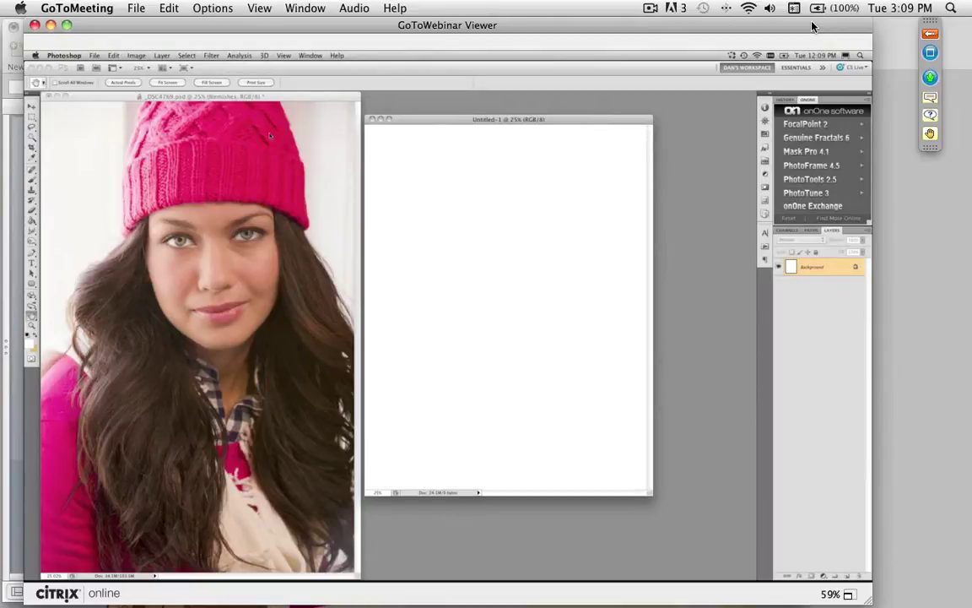
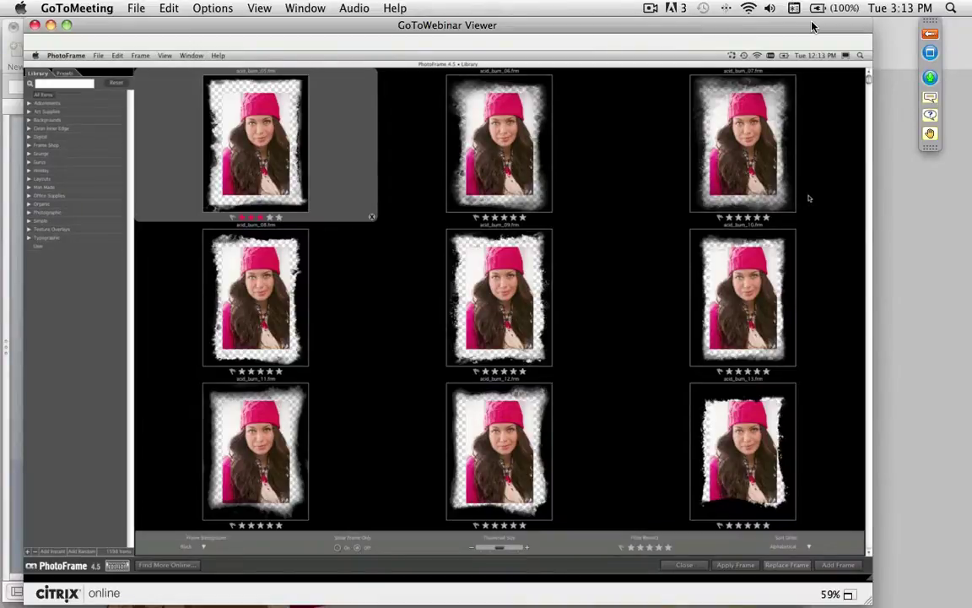
- Browse the acid burn frames in the PhotoFrame library, checking them at a smaller and a larger thumbnail size
scroll(808, 198, "down", 1)
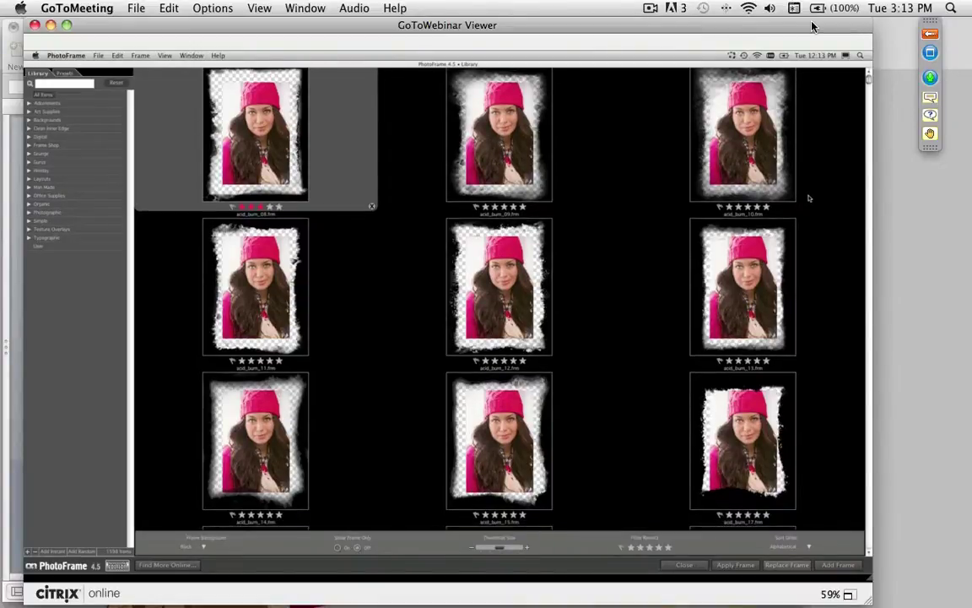
scroll(808, 198, "down", 3)
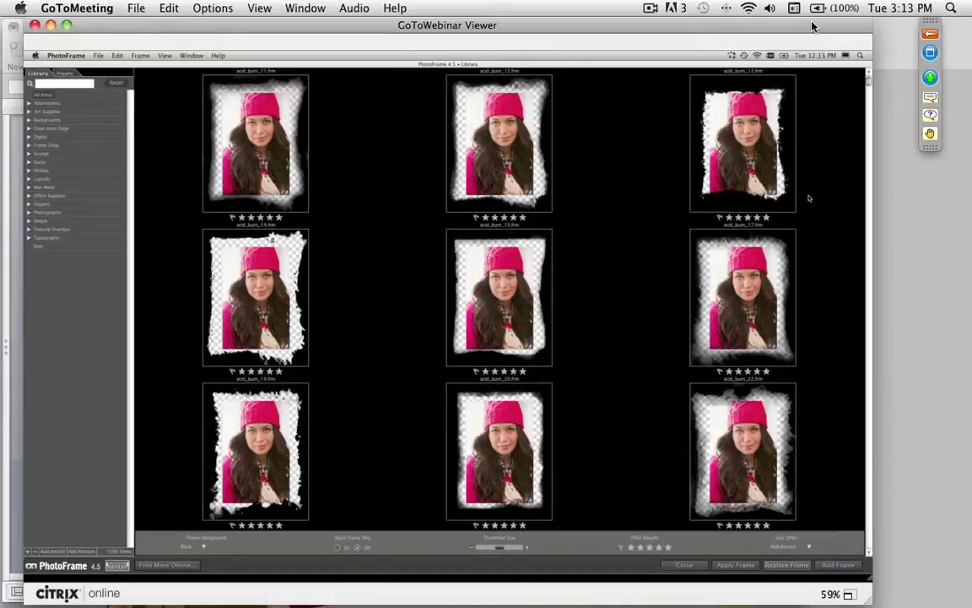
key("super+minus")
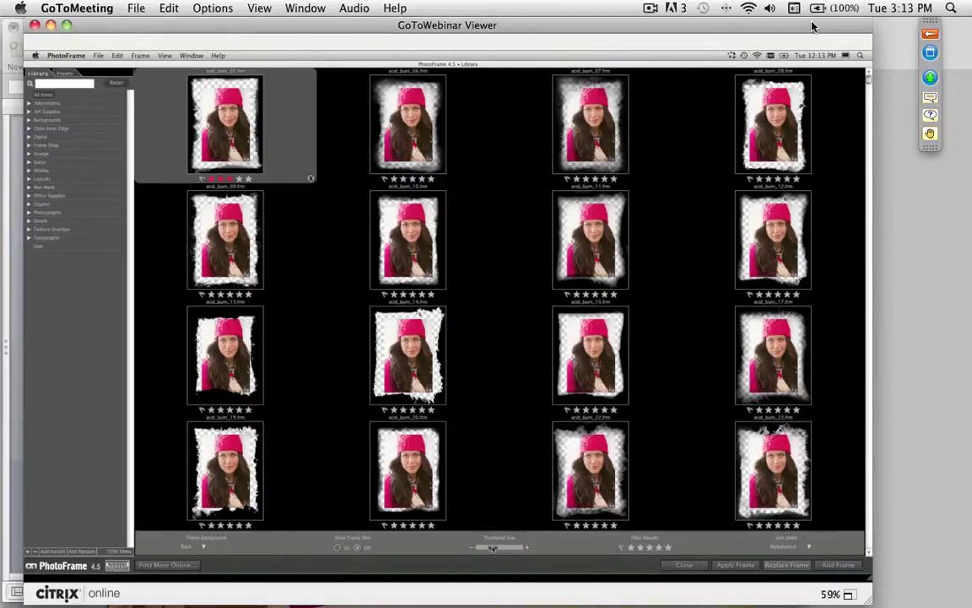
key("super+plus")
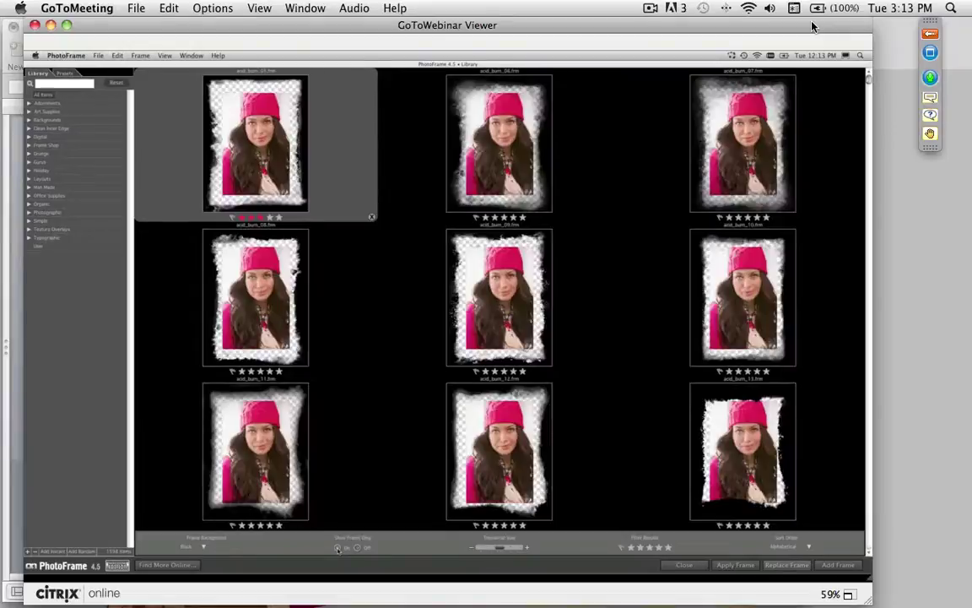
- Preview the library frames without the photo, and set the frame background to White
left_click(338, 547)
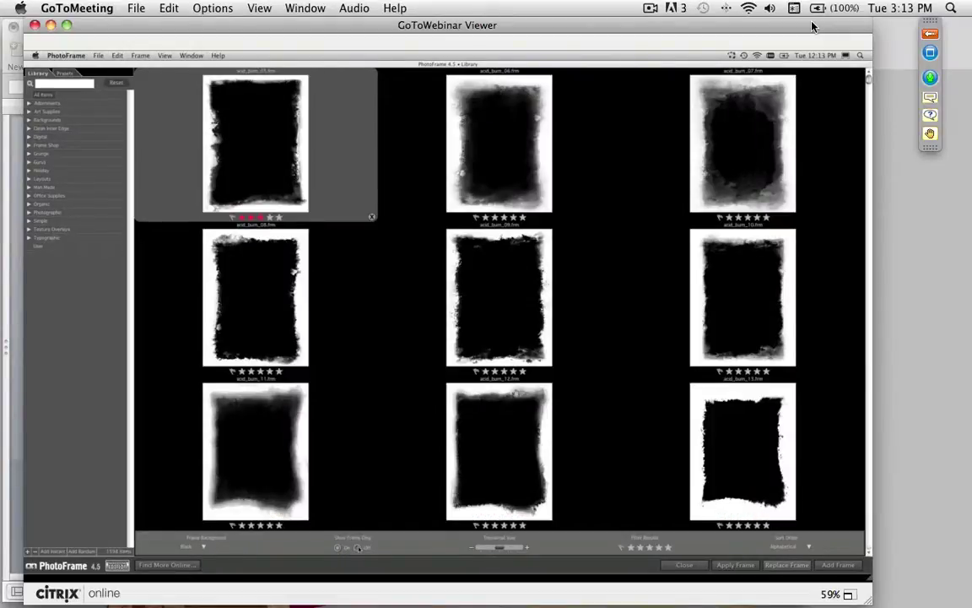
left_click(204, 547)
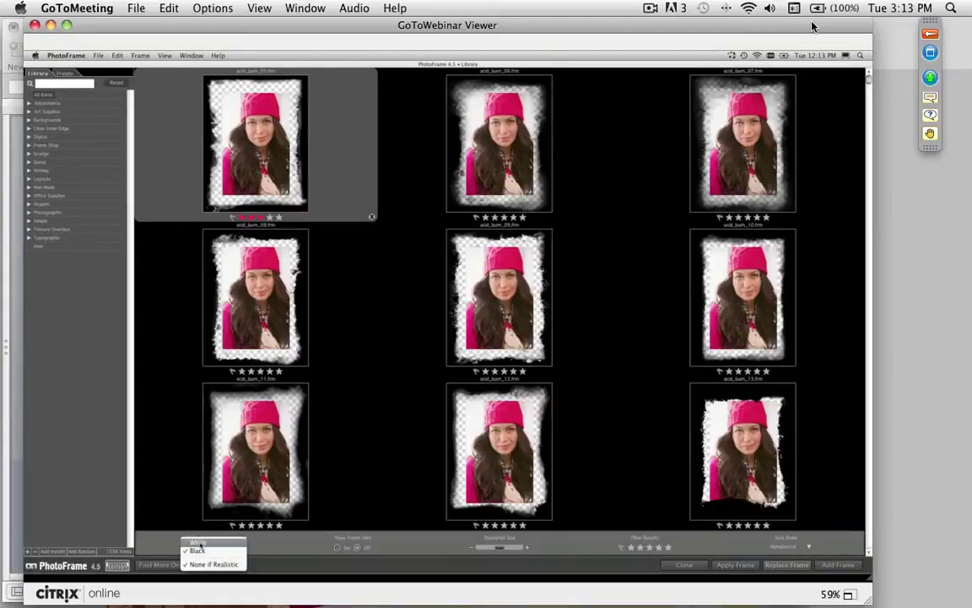
left_click(200, 543)
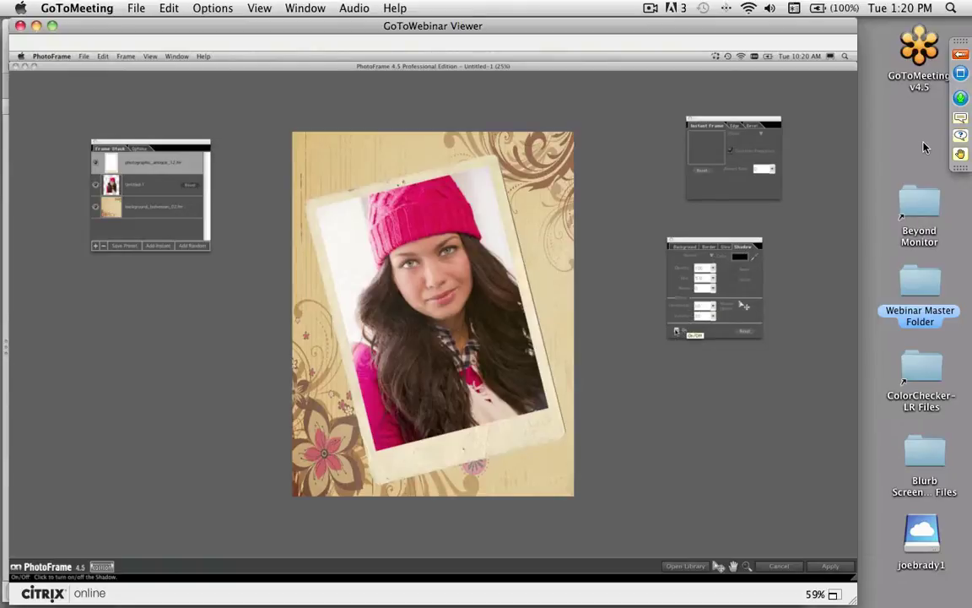
- Turn on the shadow for the antique photographic frame around the tilted portrait
left_click(676, 331)
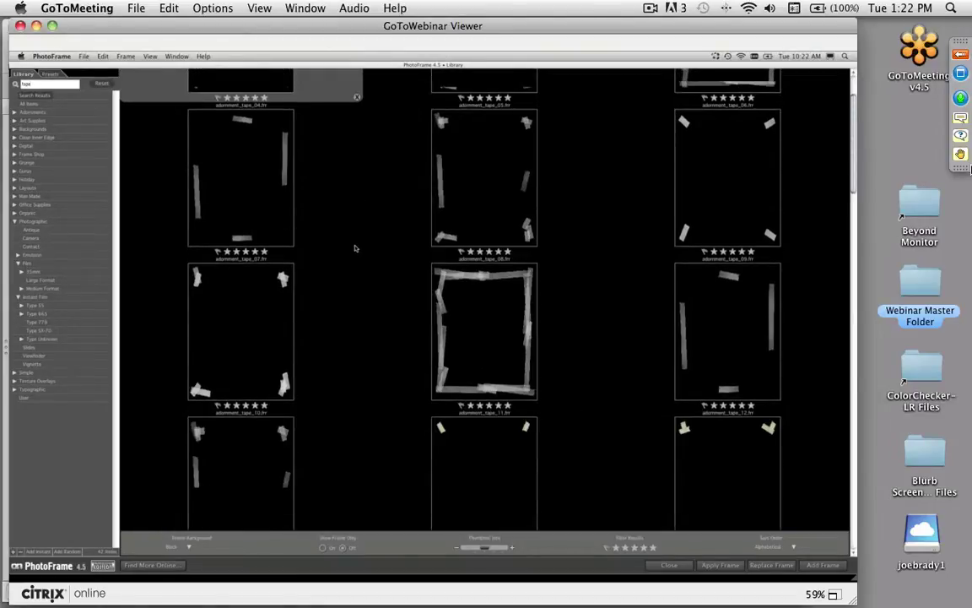
left_click(18, 7)
left_click(152, 80)
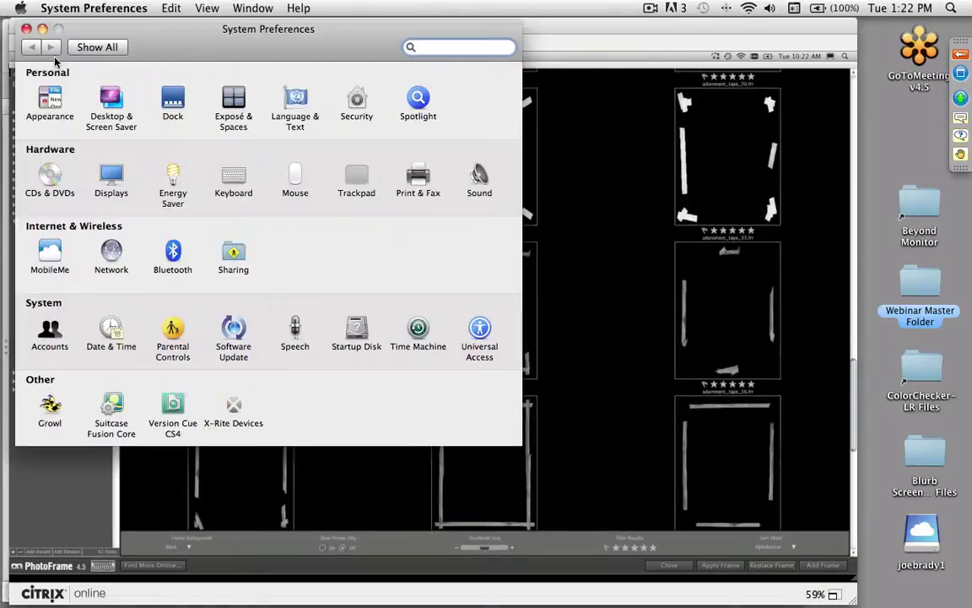
left_click(26, 29)
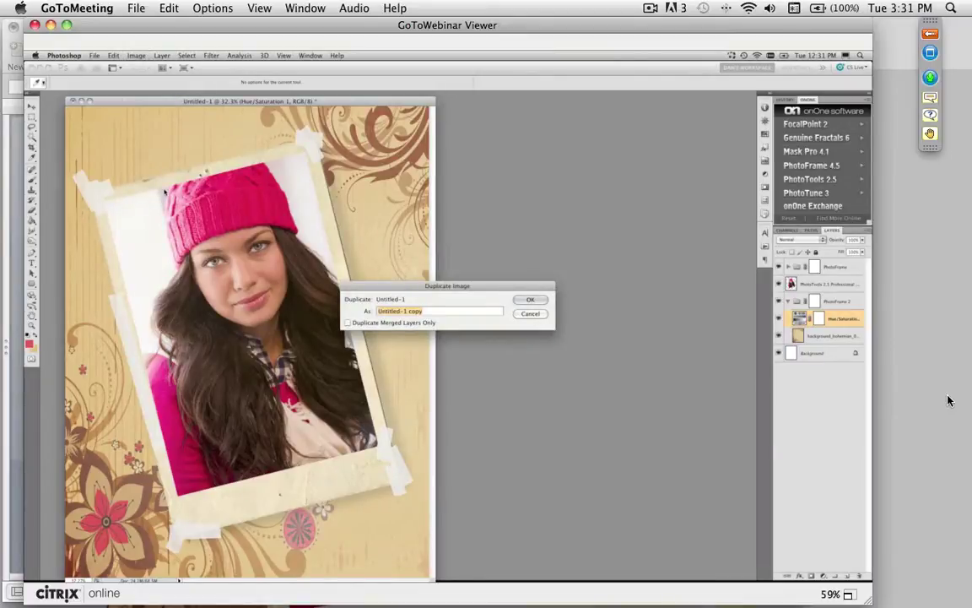
- Duplicate the collage with merged layers only as Untitled-1 copy, and open the copy in Genuine Fractals 6
left_click(400, 323)
left_click(528, 299)
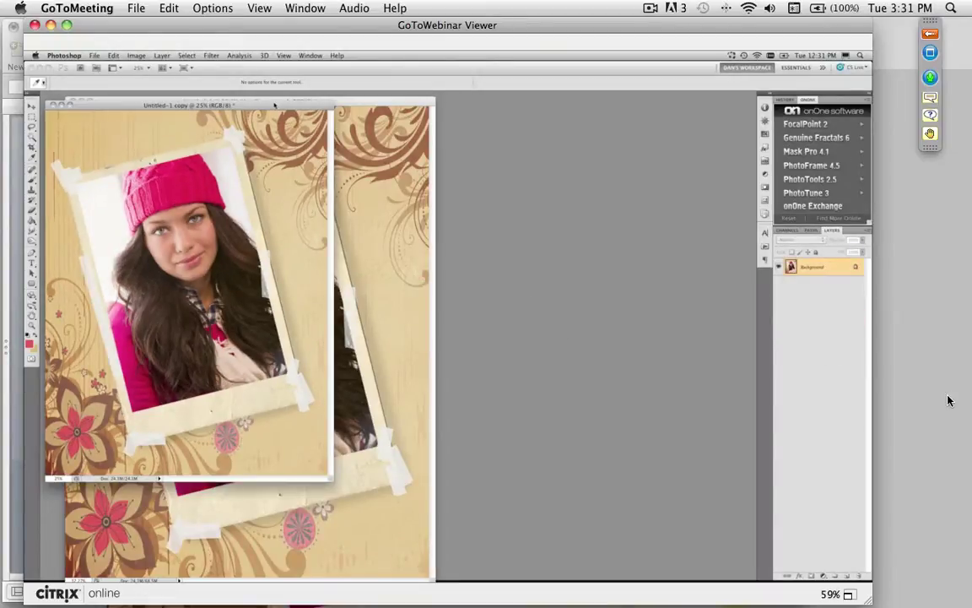
left_click_drag(275, 106, 434, 128)
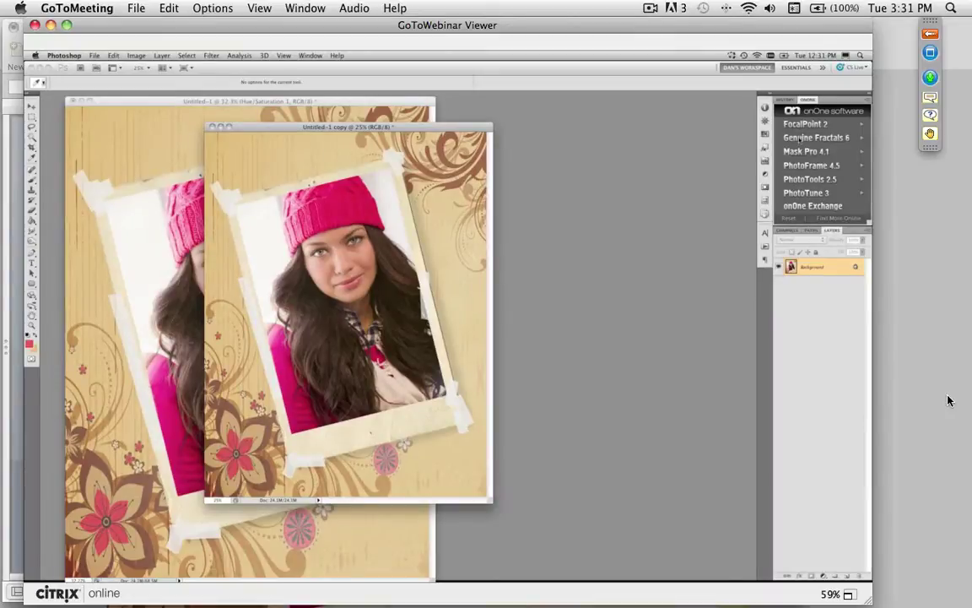
left_click(799, 137)
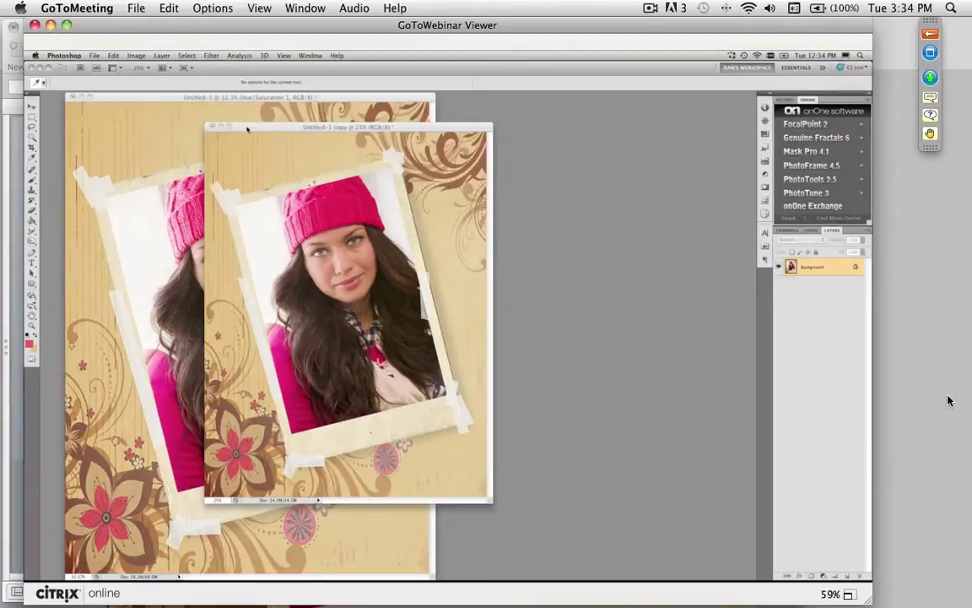
left_click(95, 55)
mouse_move(109, 106)
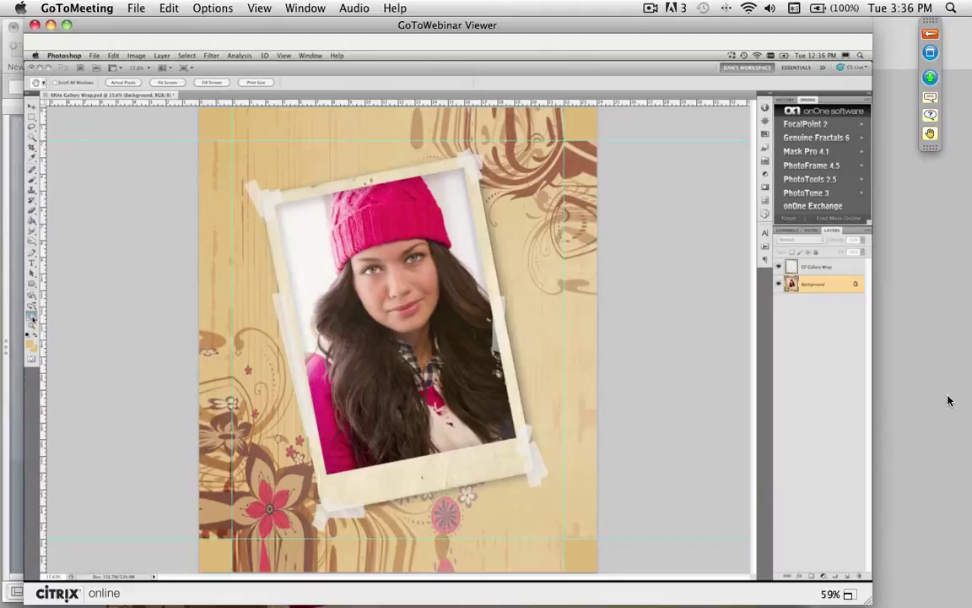
- Take over the GoToWebinar presenter role with the own organizer account and start showing the screen
left_click(930, 52)
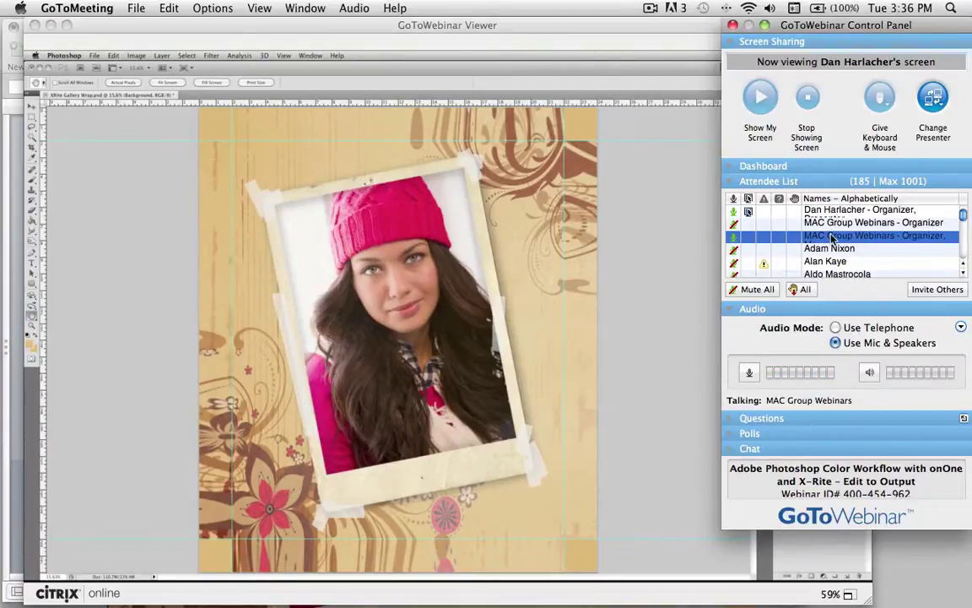
right_click(832, 239)
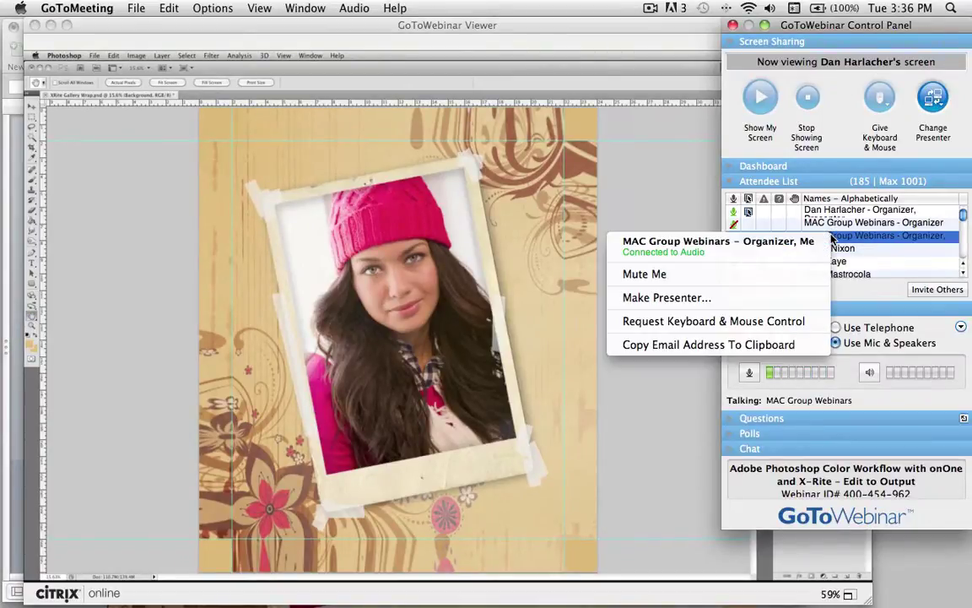
left_click(781, 298)
left_click(586, 225)
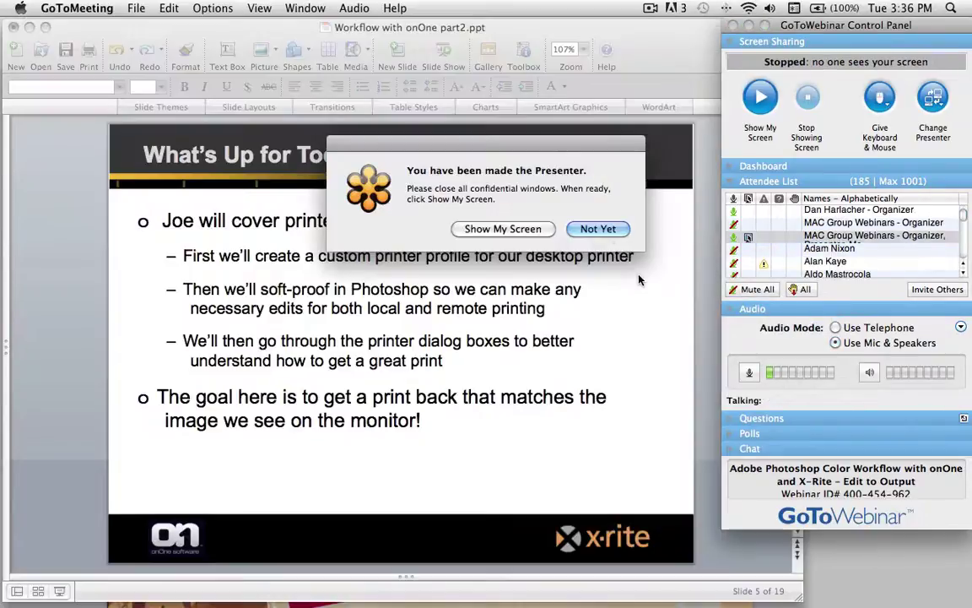
left_click(503, 229)
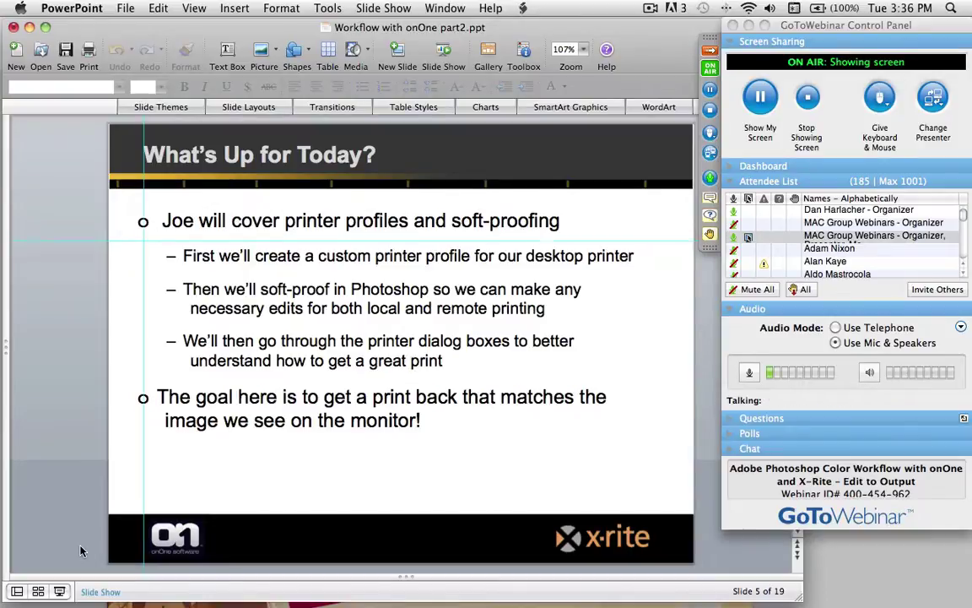
- Start the PowerPoint slide show at "Now Let's Create a Printer Profile" and collapse the webinar control panel
scroll(81, 551, "down", 1)
left_click(59, 591)
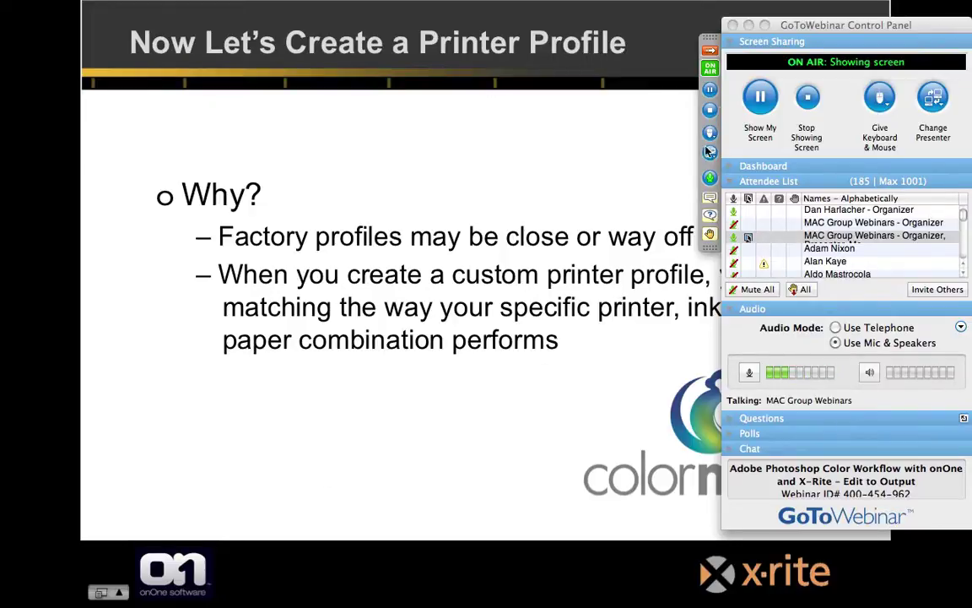
left_click(712, 52)
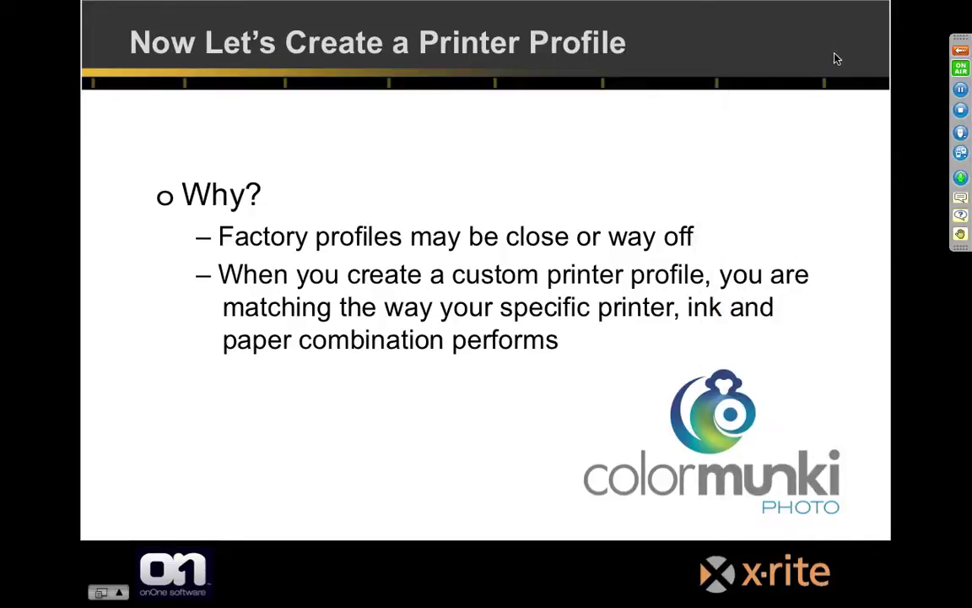
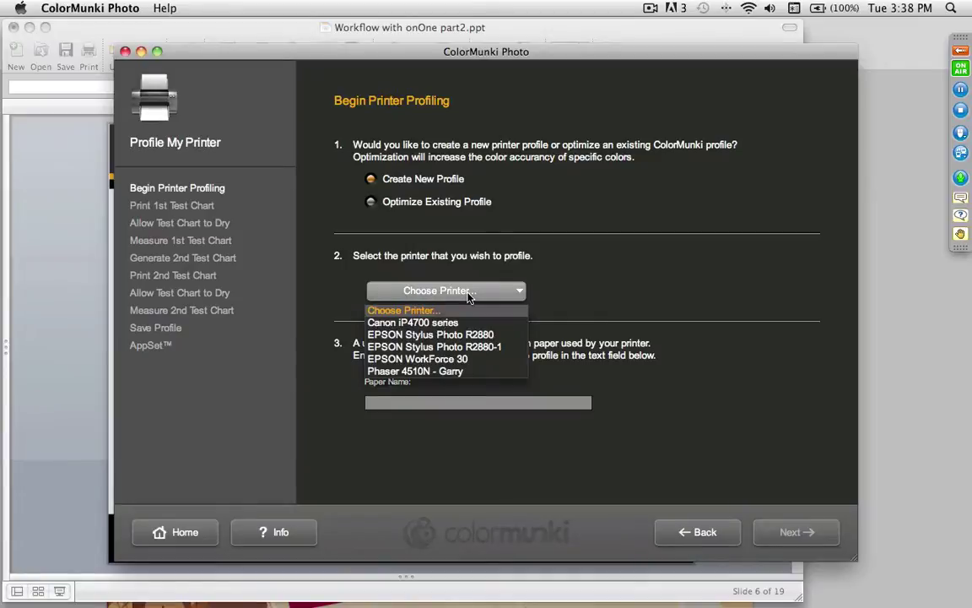
- In ColorMunki Photo, set up a new profile for the EPSON Stylus Photo R2880 with paper name CM Velvet Demo
left_click(481, 336)
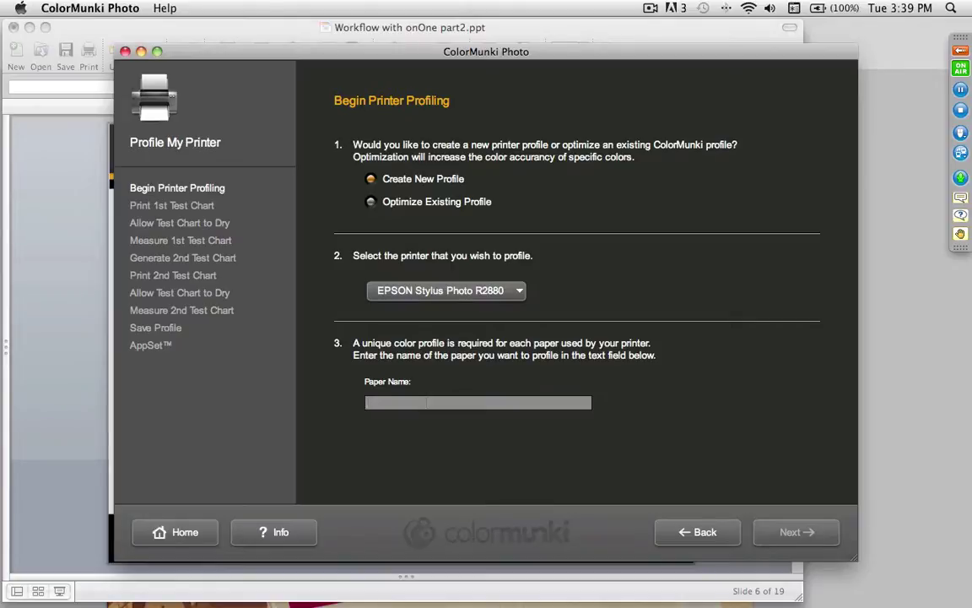
type("CM Velvet Demo")
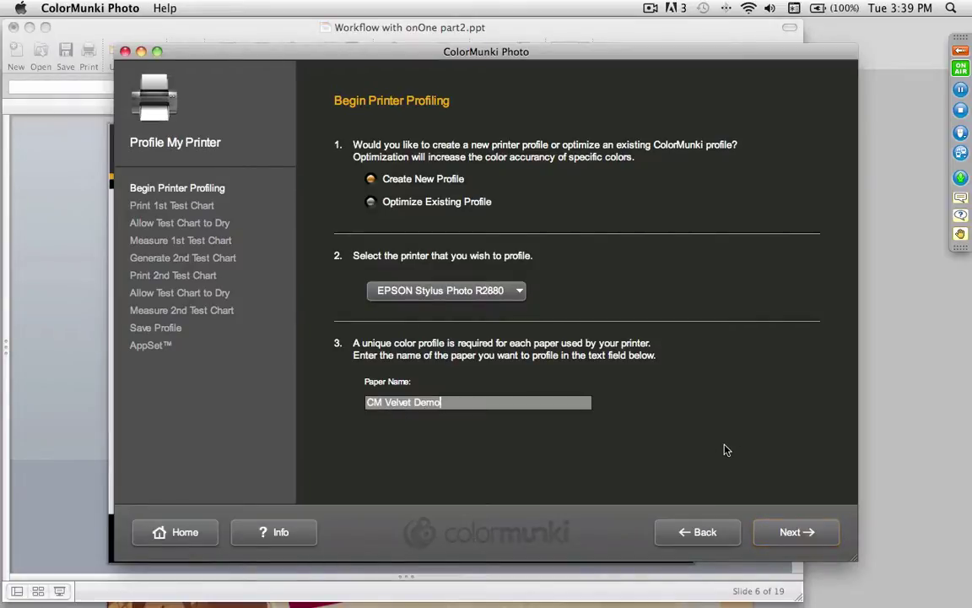
left_click(787, 531)
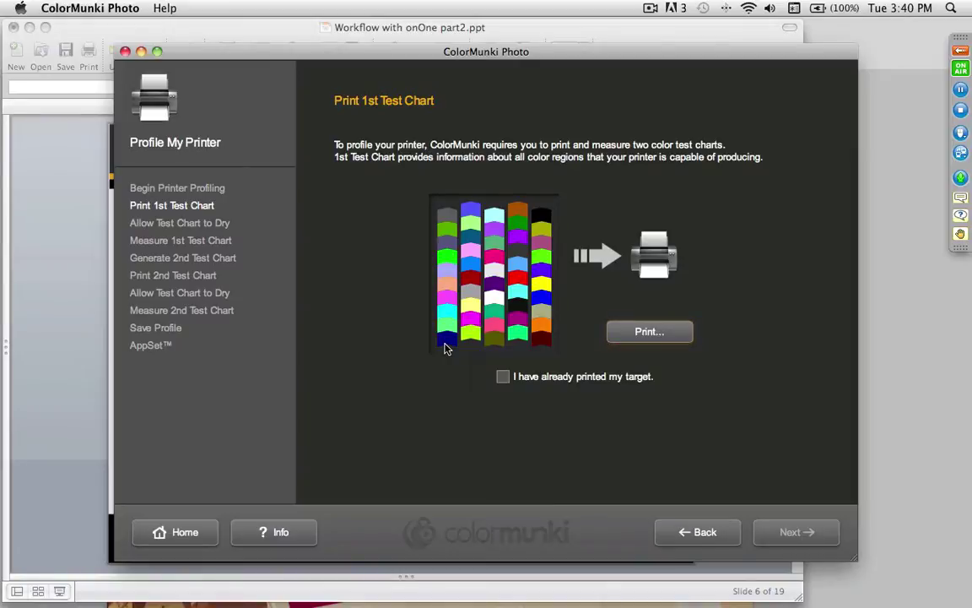
- Mark the first test chart as already printed and continue to its measurement
left_click(503, 376)
left_click(794, 530)
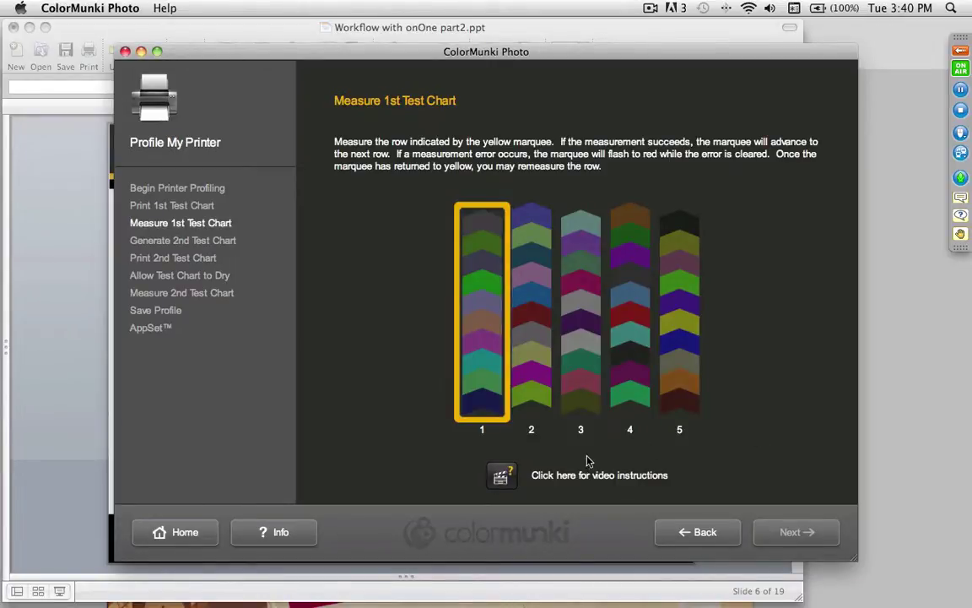
- Play part of the video instructions for measuring a test chart, and quit QuickTime Player
left_click(500, 477)
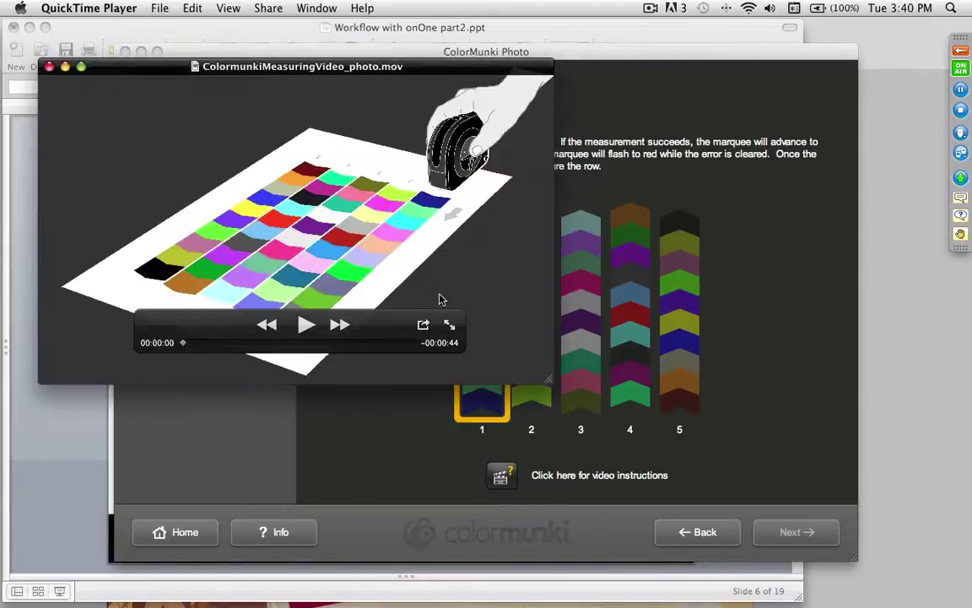
left_click_drag(355, 61, 317, 61)
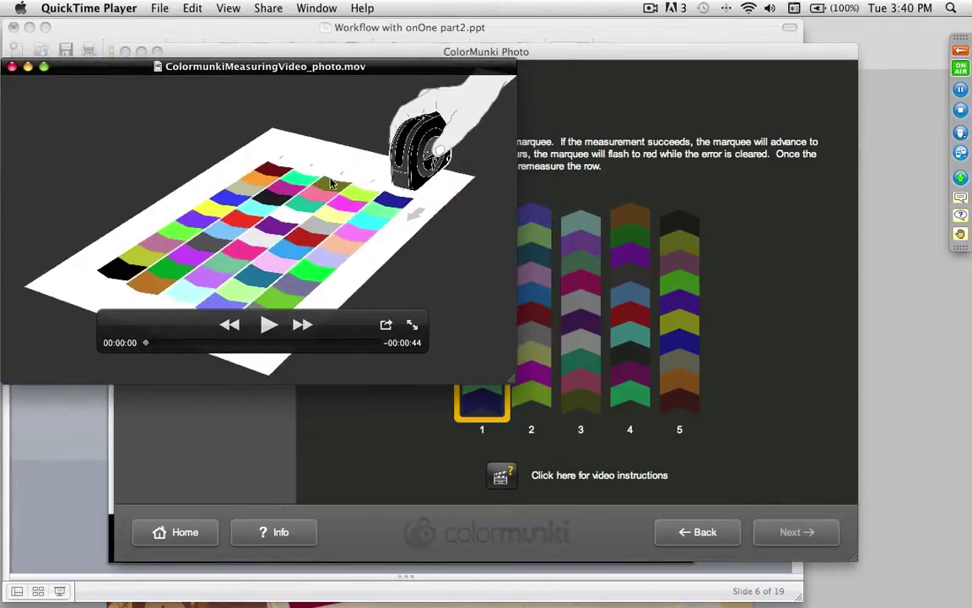
left_click(268, 326)
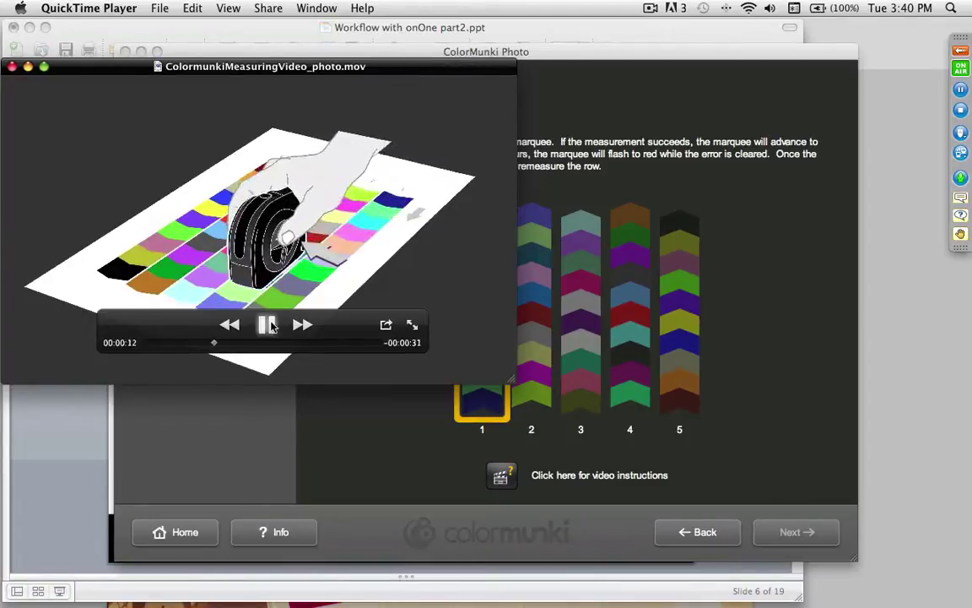
left_click(266, 324)
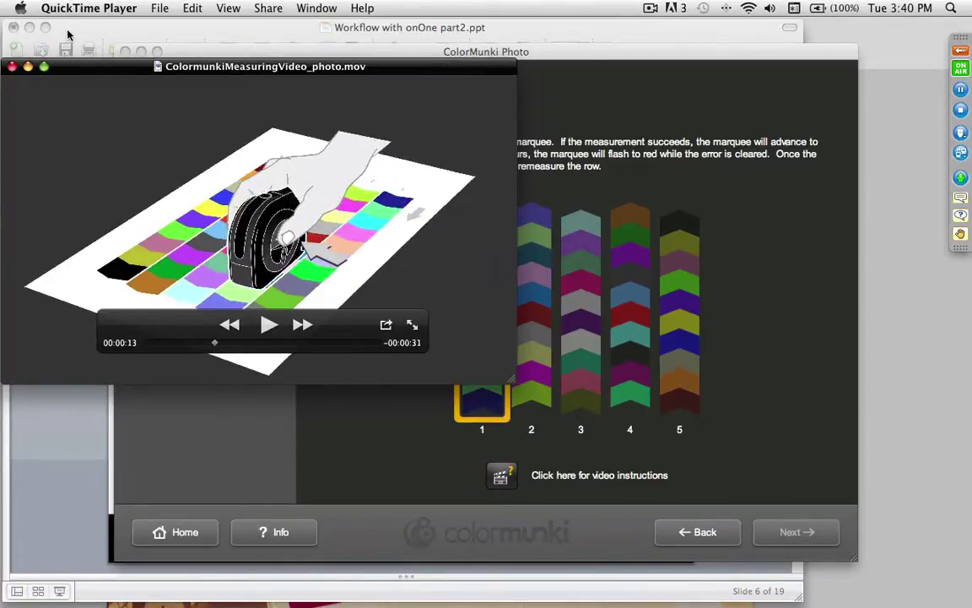
key("super+q")
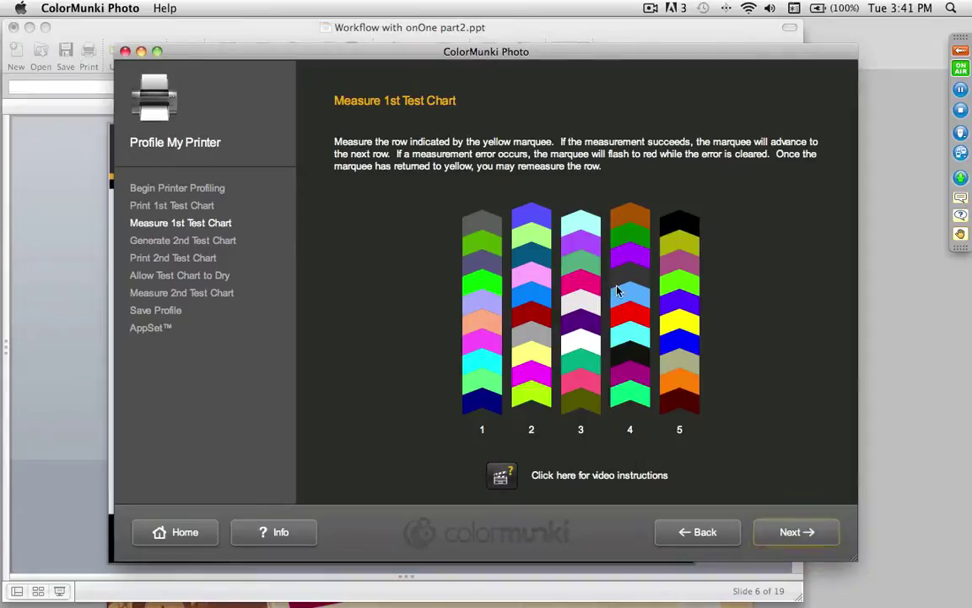
- Generate the second test chart and continue past its printing stage, cancelling the print dialog without printing
left_click(784, 544)
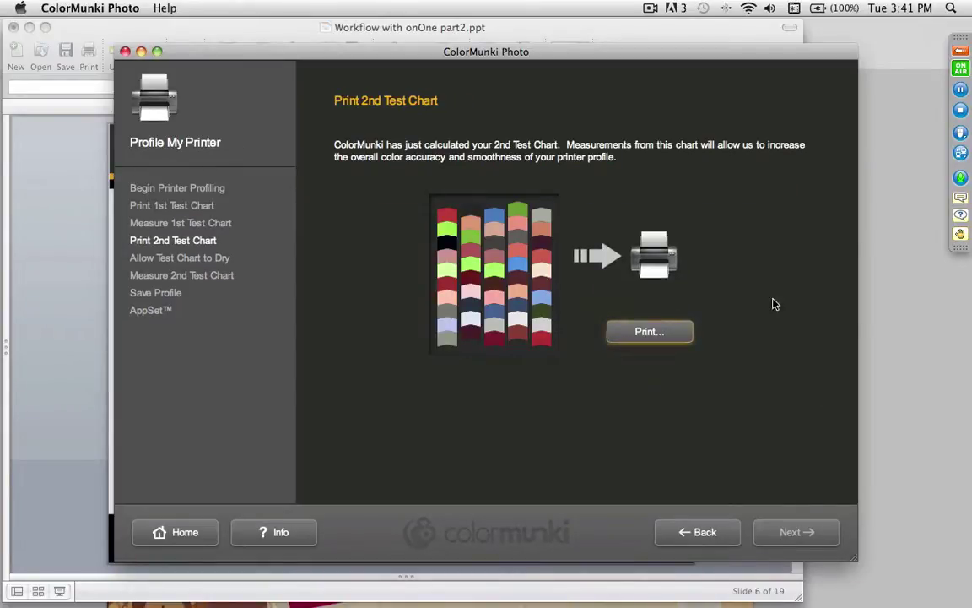
left_click(664, 334)
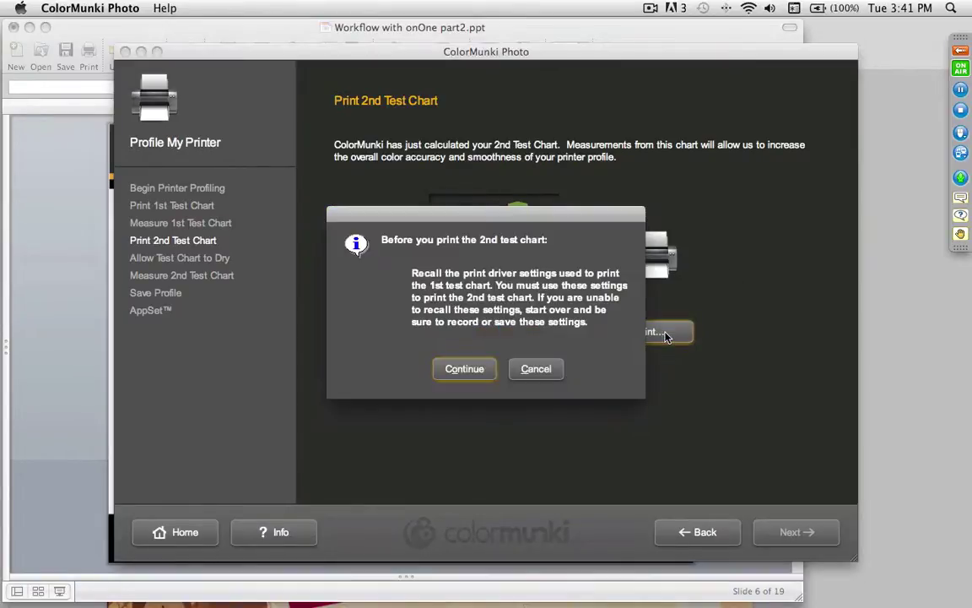
left_click(496, 369)
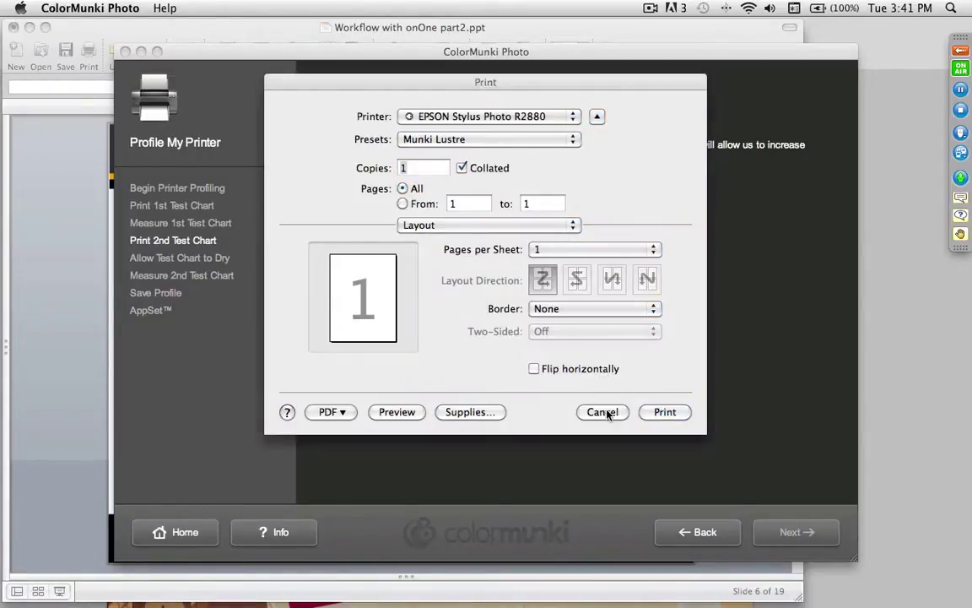
left_click(604, 412)
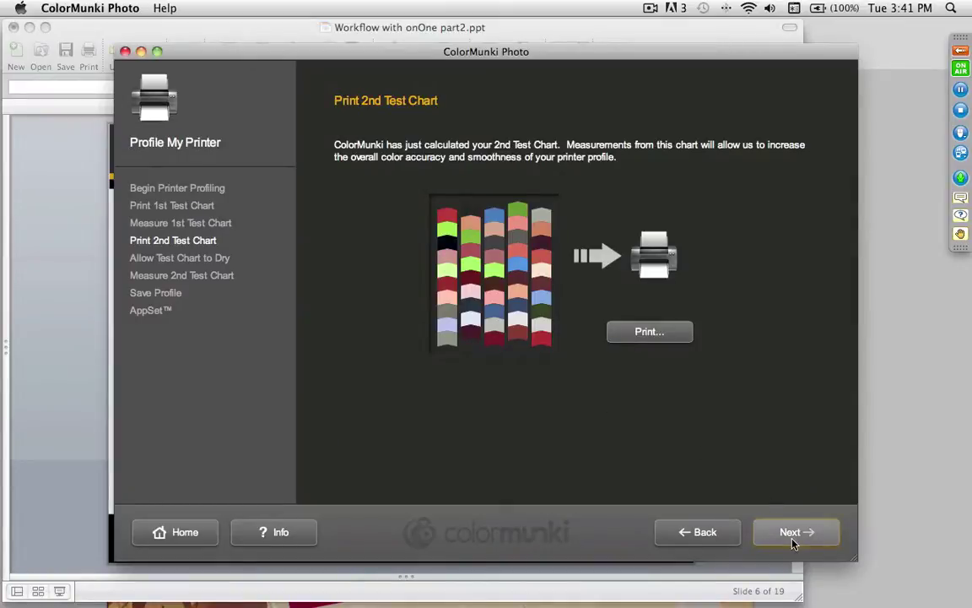
left_click(793, 533)
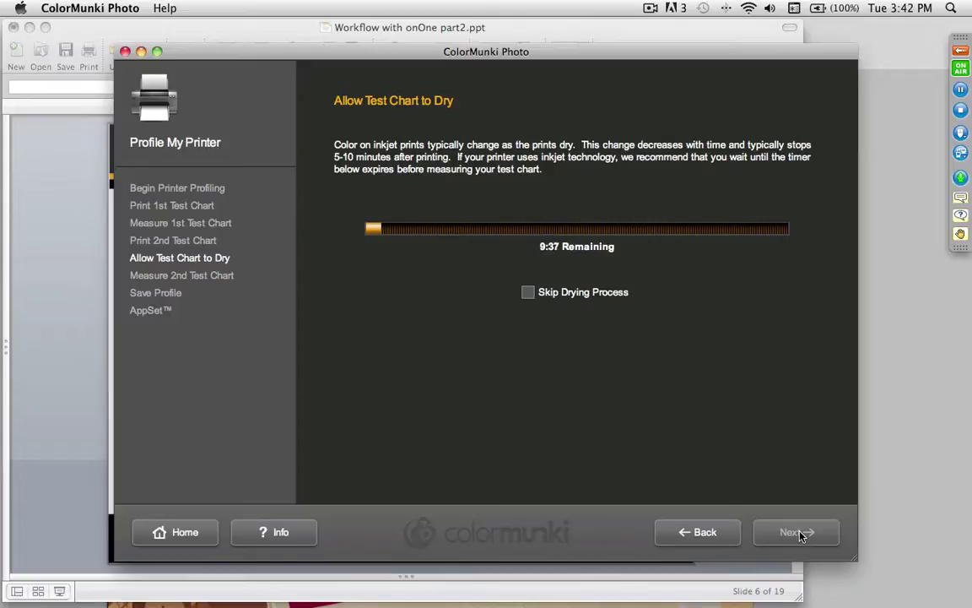
- Skip the second test chart's drying process and continue past its measurement to the profile saving stage
left_click(530, 292)
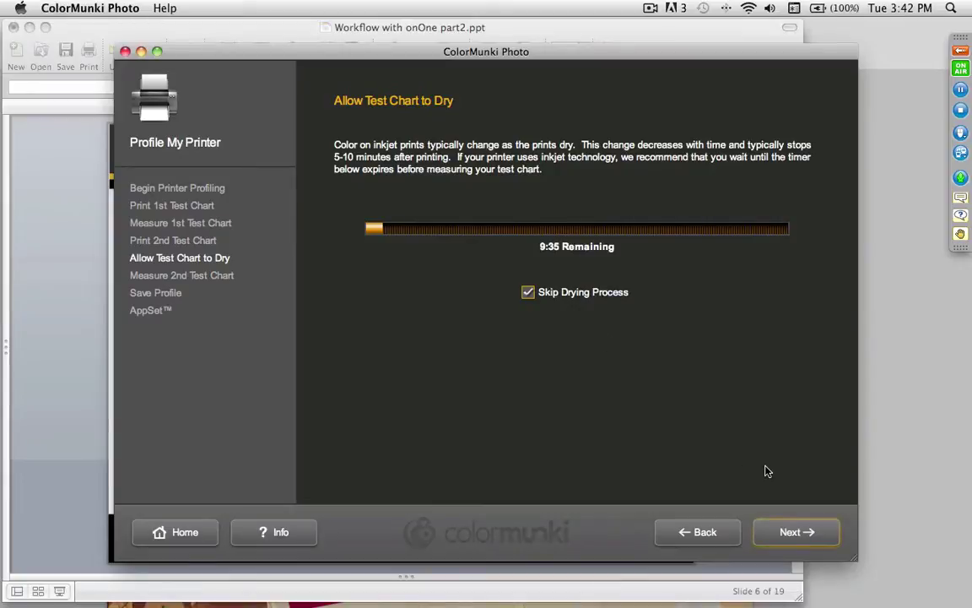
left_click(802, 533)
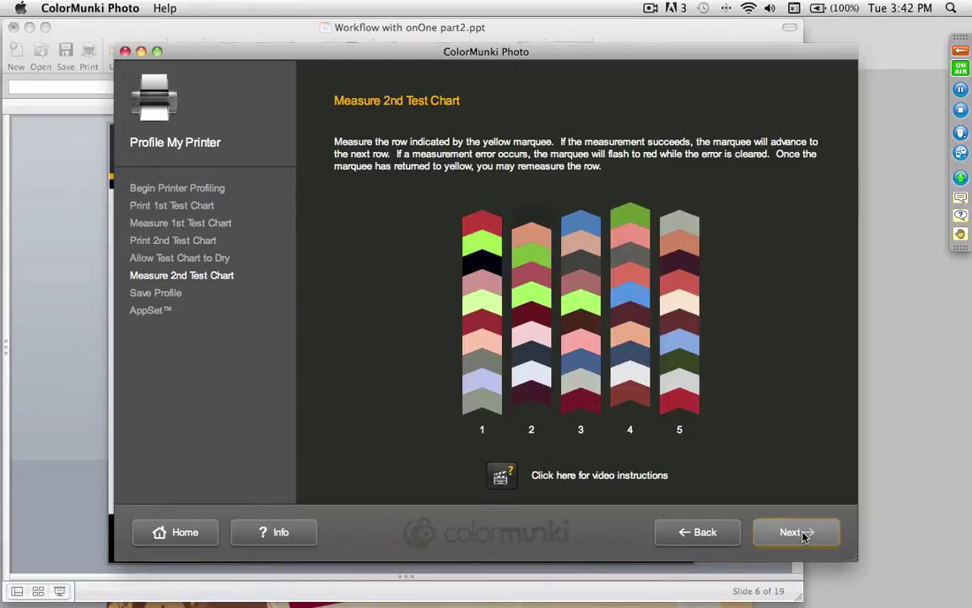
left_click(804, 534)
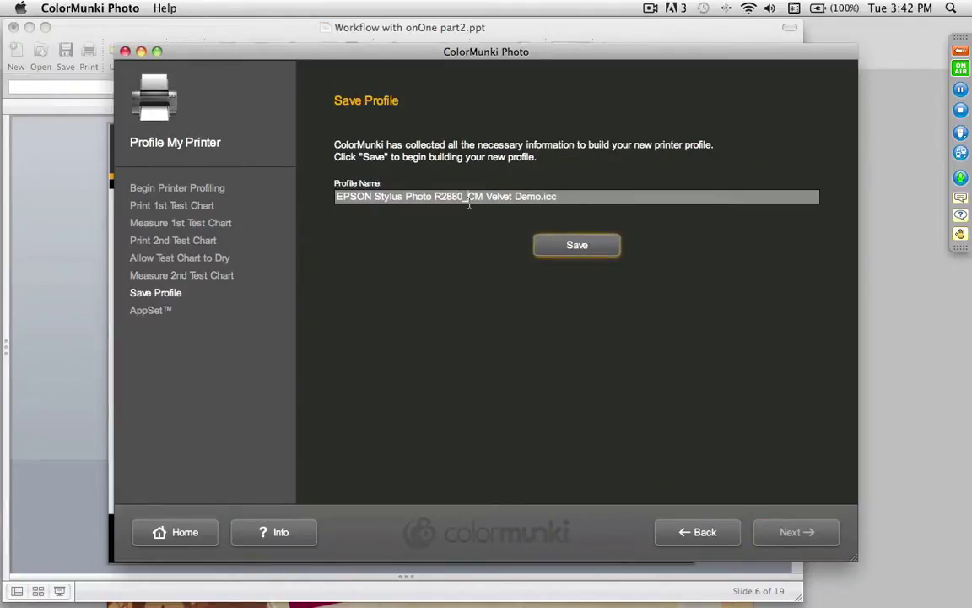
- Rename the printer profile to CM Velvet Demo R2880.icc and save it
left_click_drag(468, 197, 323, 193)
key("BackSpace")
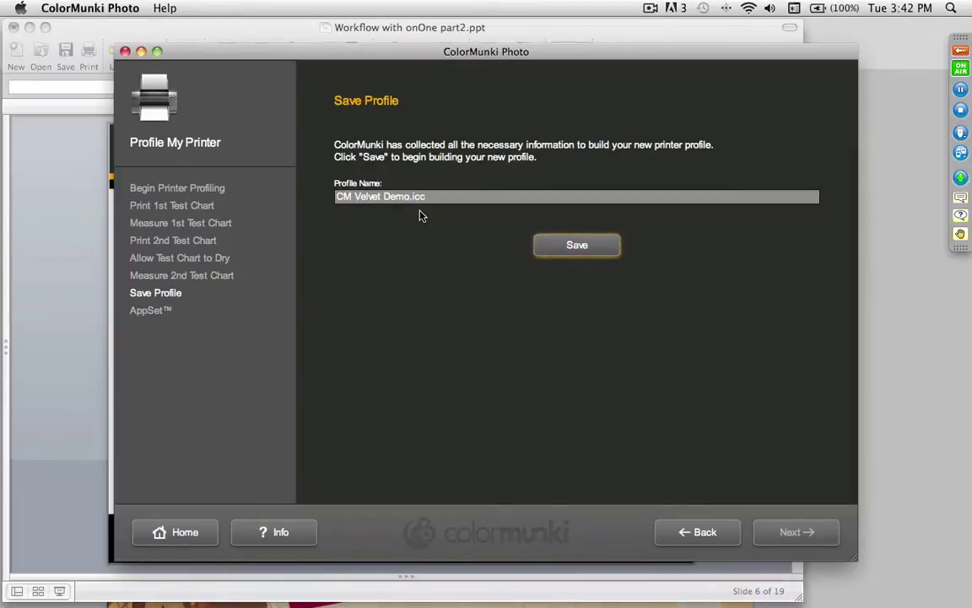
type("R2880")
left_click(577, 251)
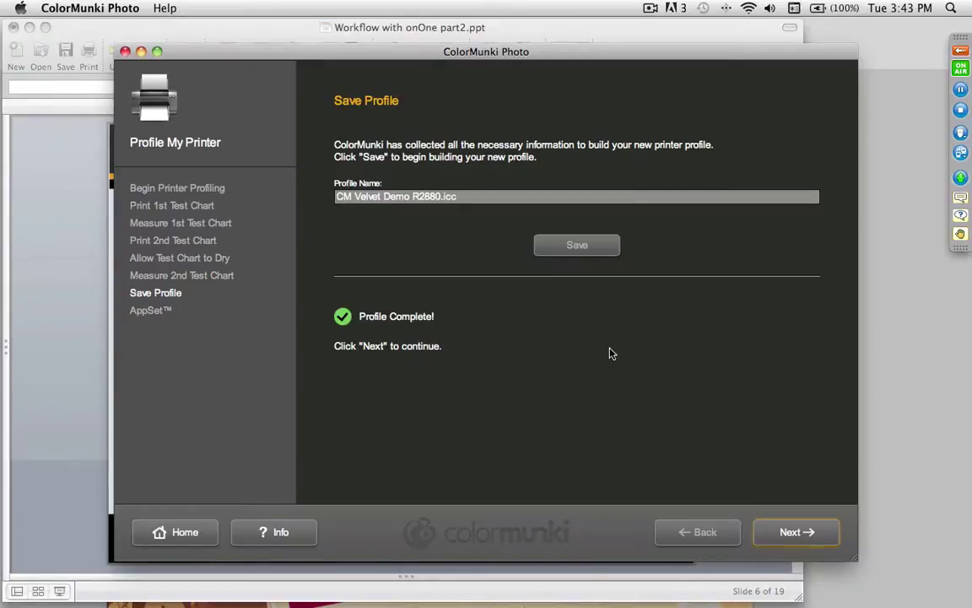
- Finish printer profiling without configuring applications to apply the new profile, and quit ColorMunki Photo
left_click(800, 529)
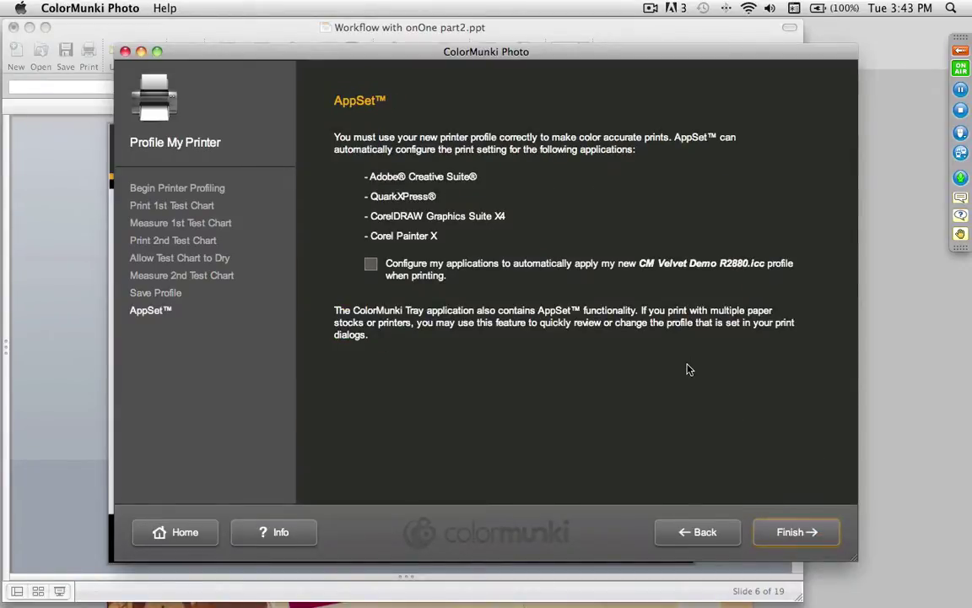
left_click(801, 543)
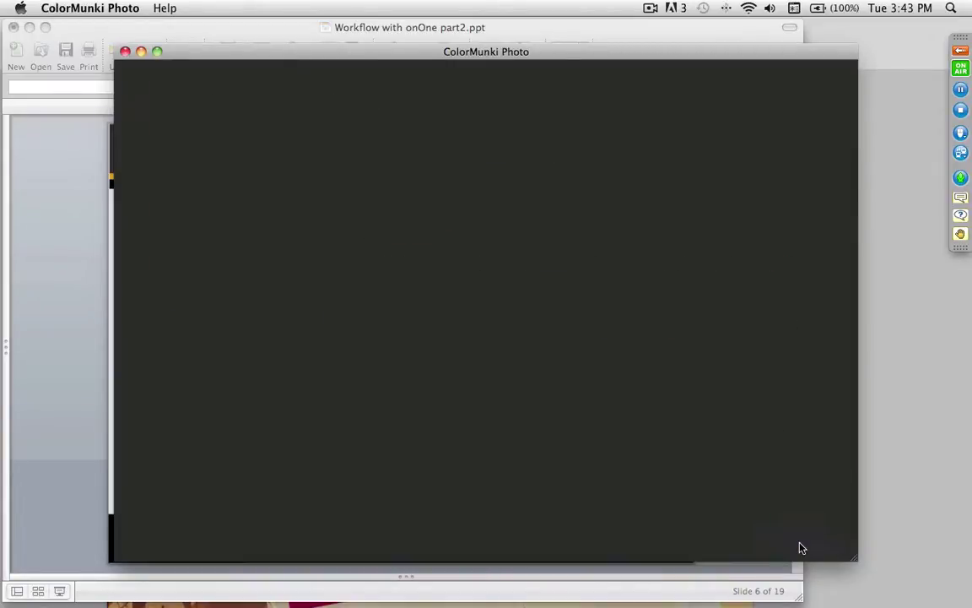
key("super+q")
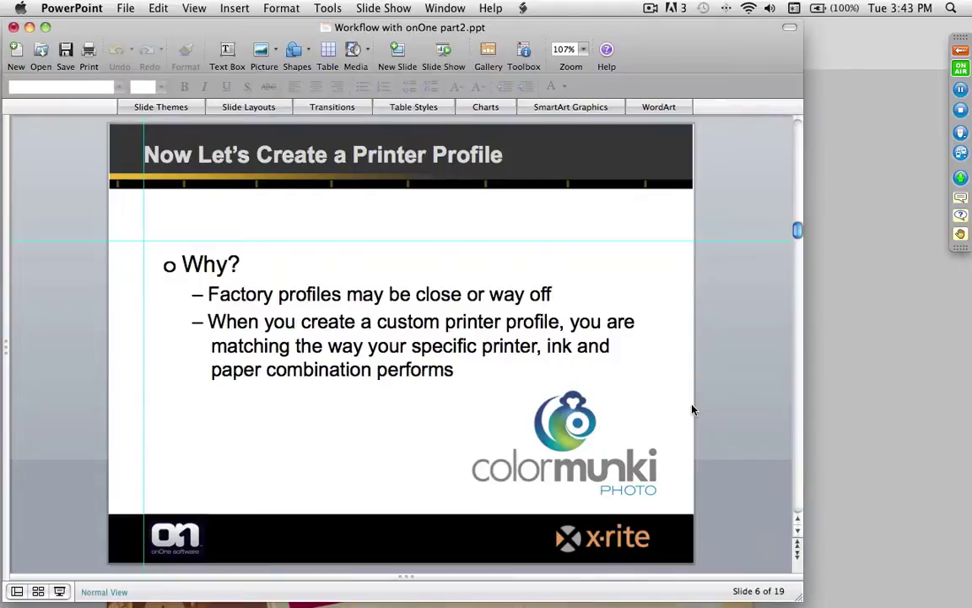
- Switch to Photoshop, show the portrait collage's layers, and select the PhotoFrame layer group
key("super+Tab")
key("super+Tab")
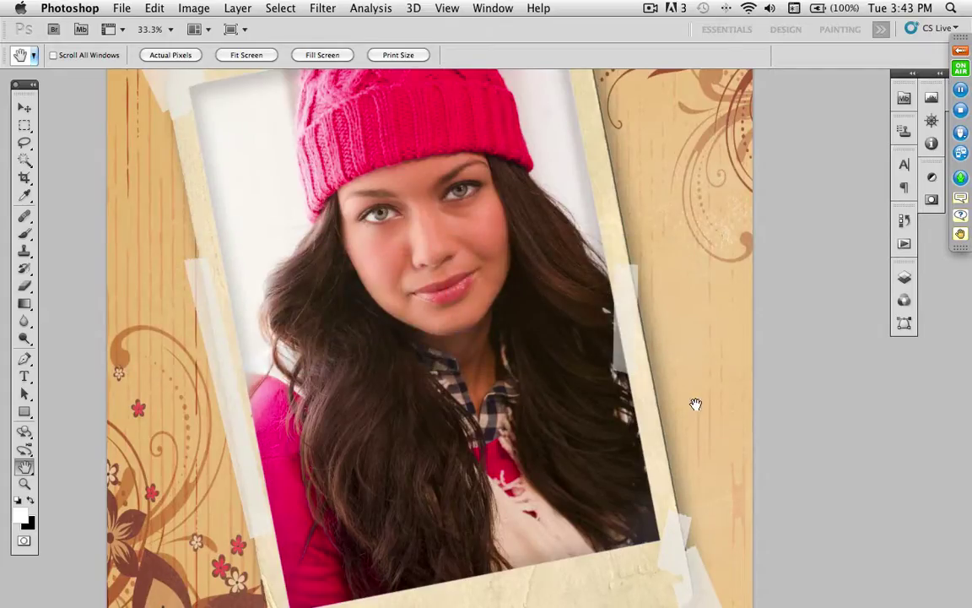
left_click(904, 276)
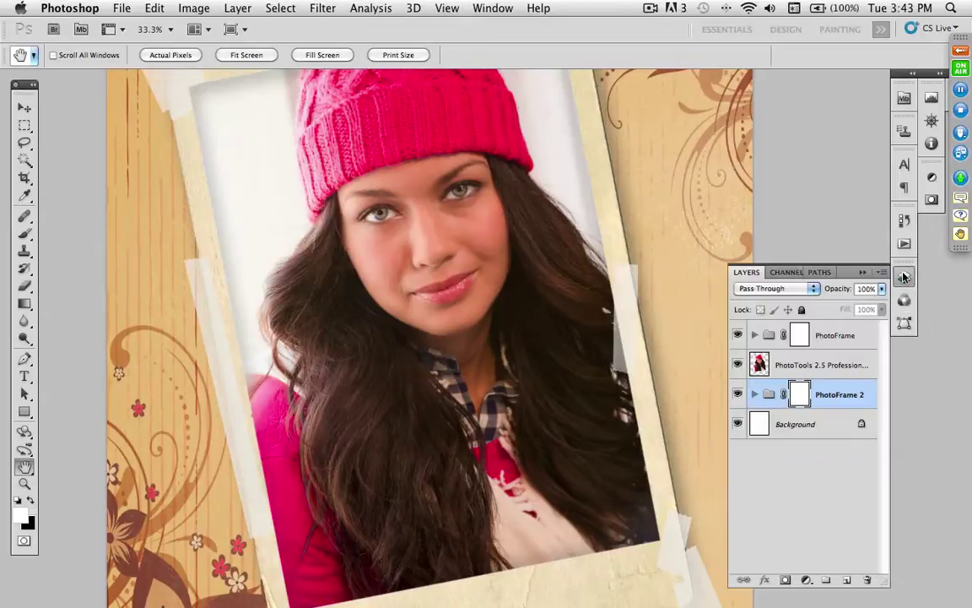
left_click_drag(396, 292, 517, 320)
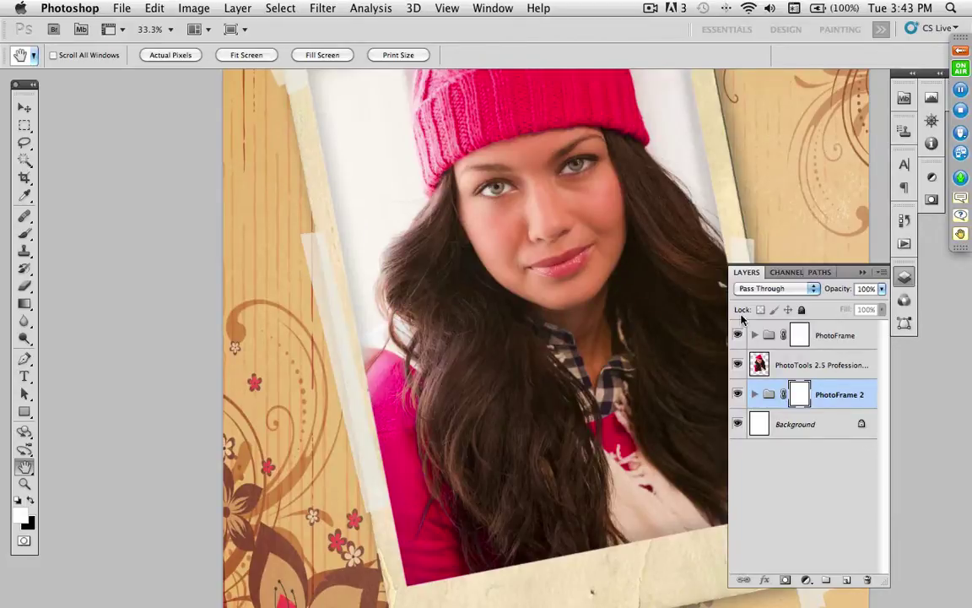
left_click(836, 337)
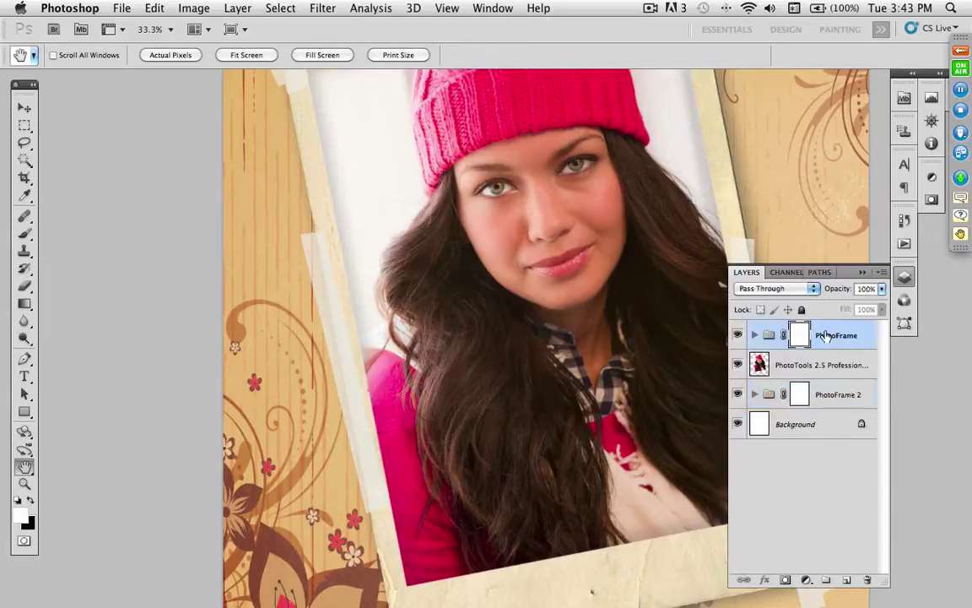
- Set up a custom proof condition that simulates the device profile CM Velvet Demo R2880.icc
left_click(447, 9)
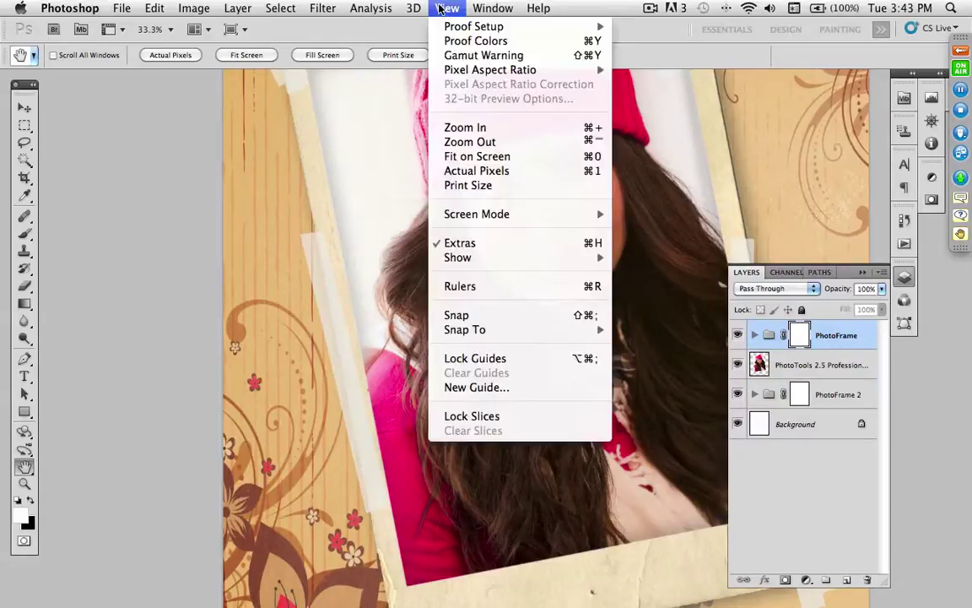
mouse_move(472, 26)
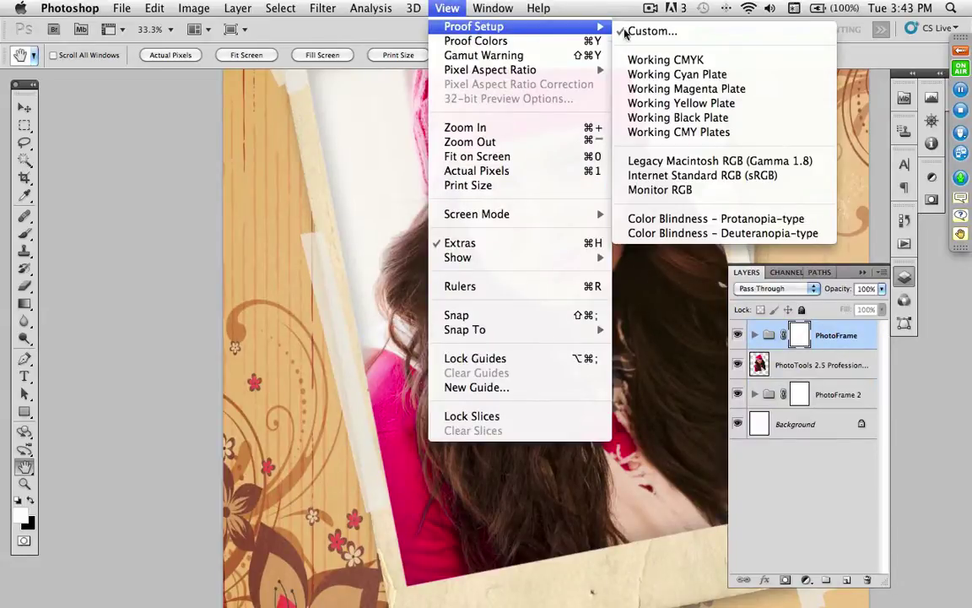
left_click(655, 32)
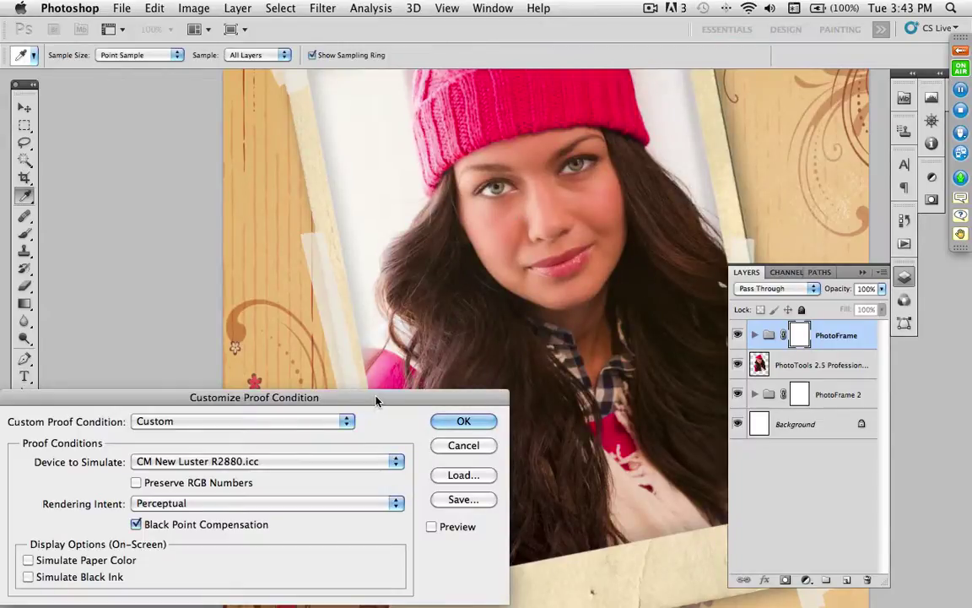
left_click_drag(375, 399, 382, 341)
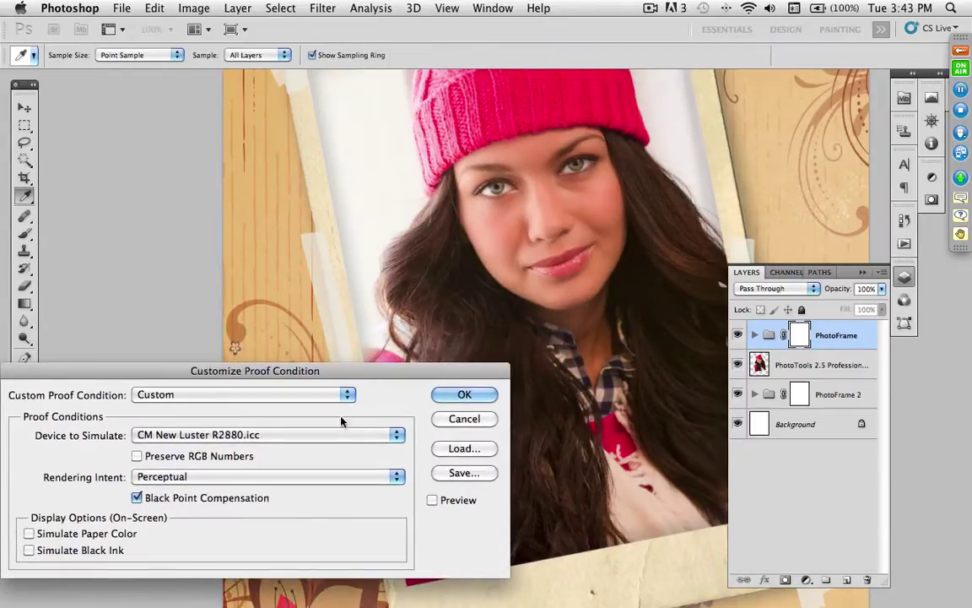
left_click(329, 438)
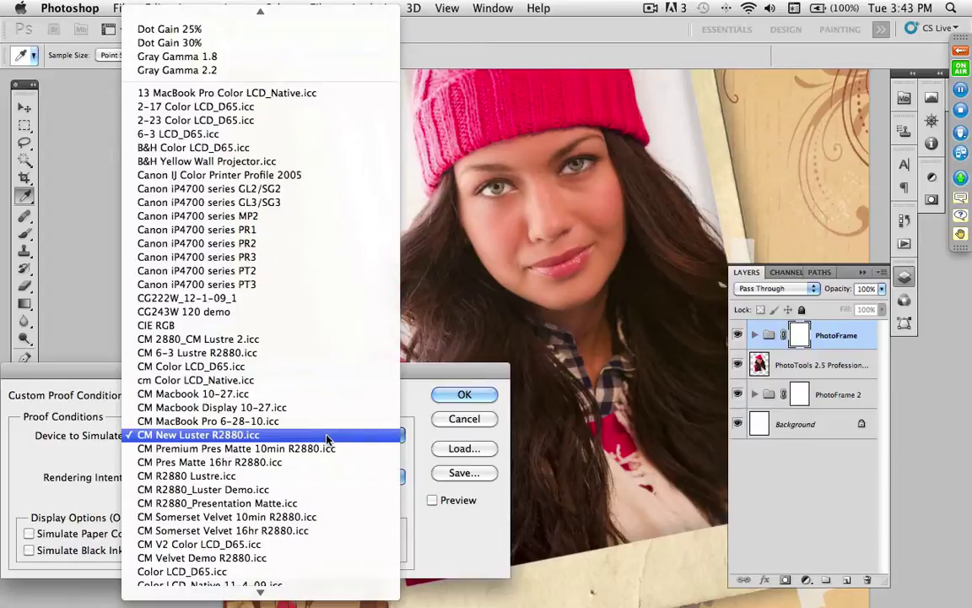
left_click(246, 564)
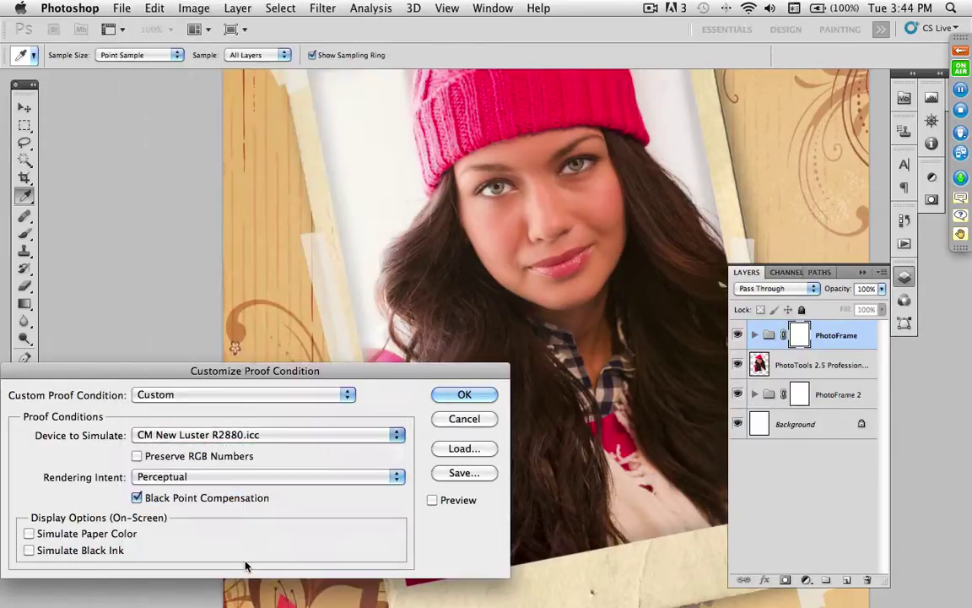
- Toggle the soft proof preview to compare the portrait with and without the simulated printer profile
left_click(433, 501)
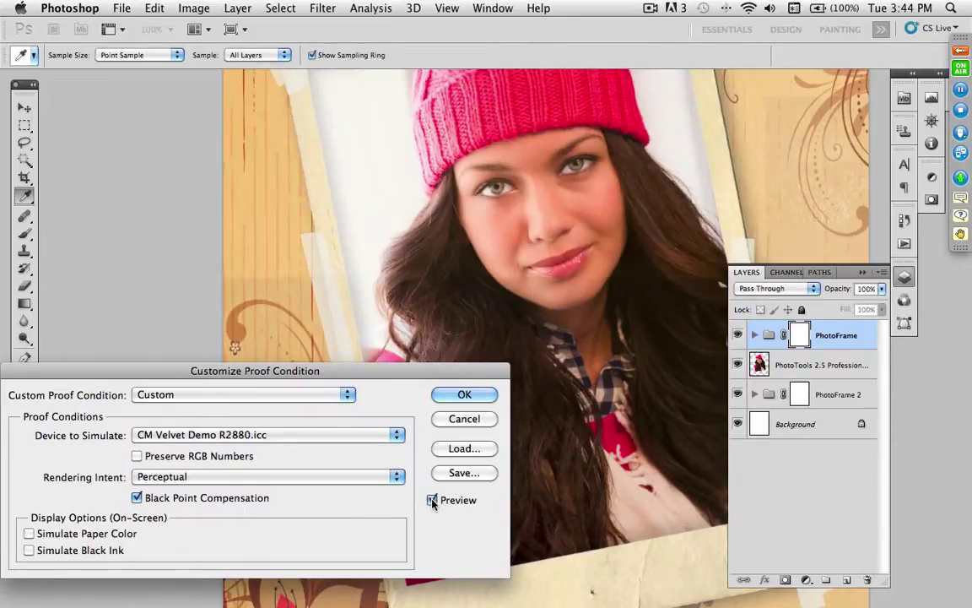
left_click(432, 501)
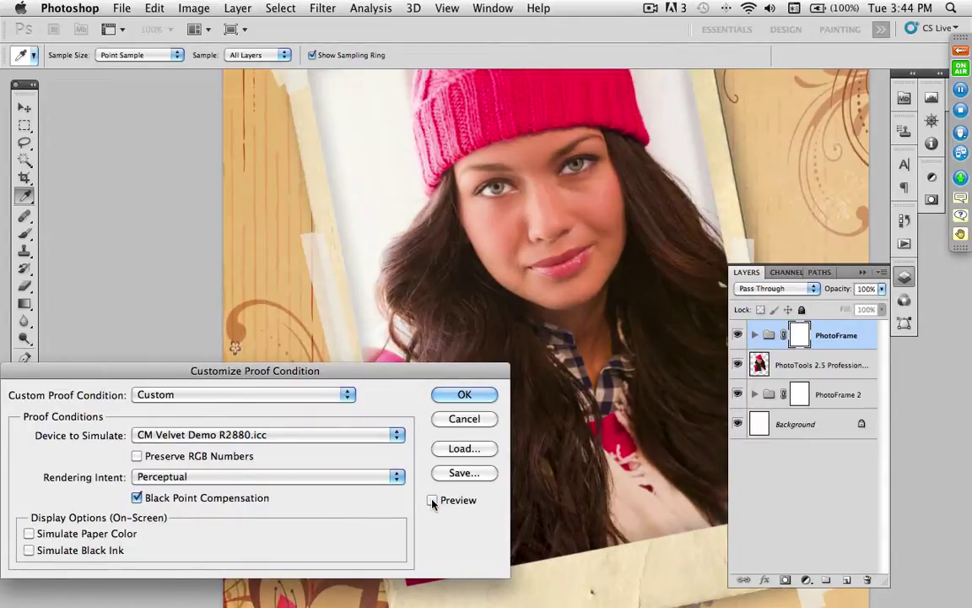
left_click(433, 501)
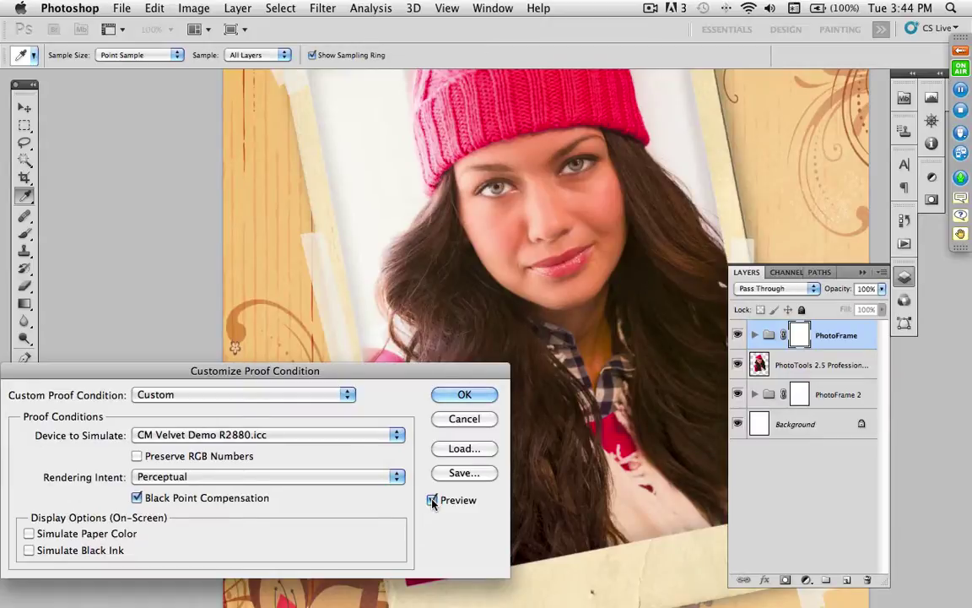
left_click(433, 500)
left_click(432, 501)
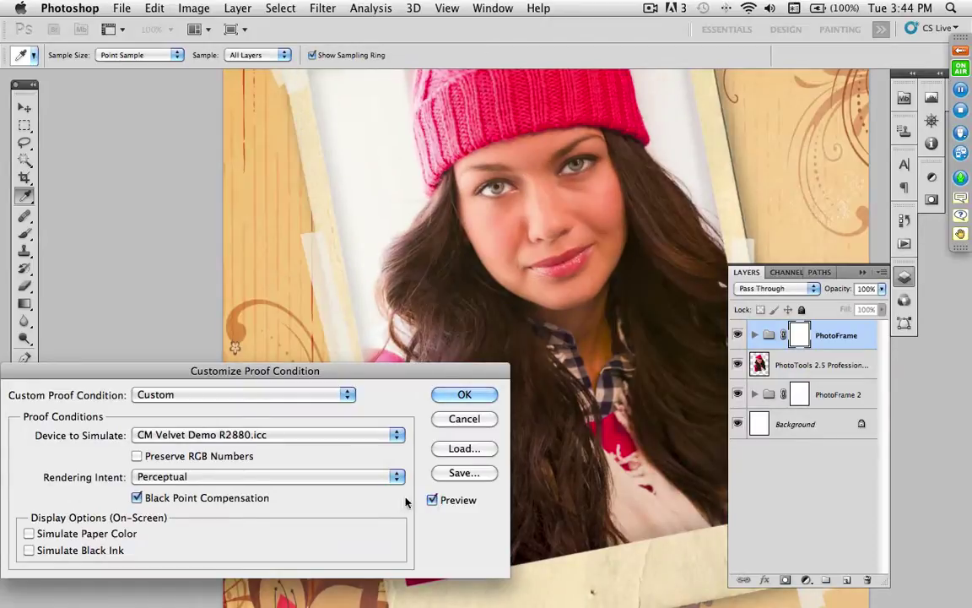
- Review the available rendering intents for the proof, keep Perceptual, and cancel the proof condition setup
left_click(283, 480)
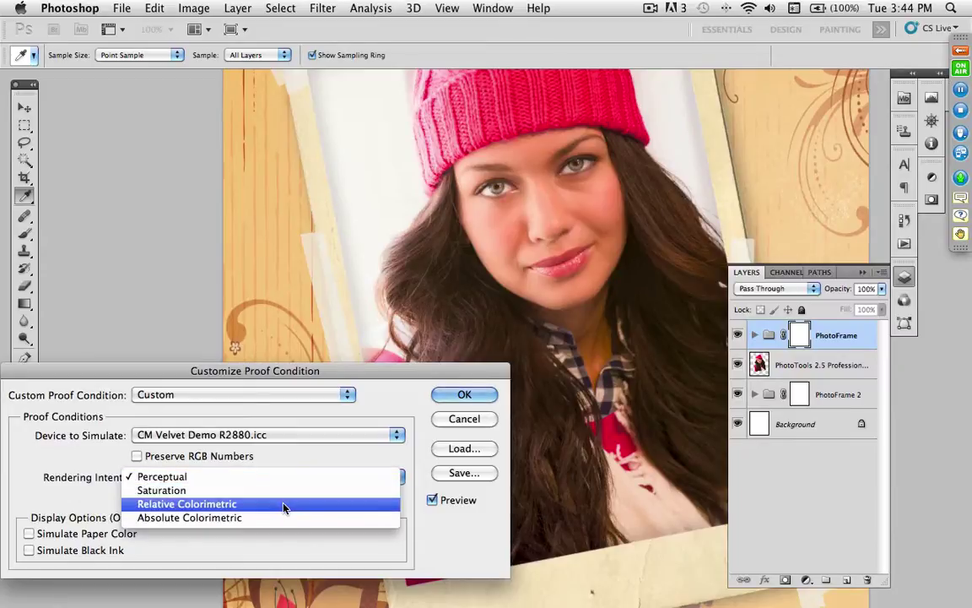
left_click(283, 478)
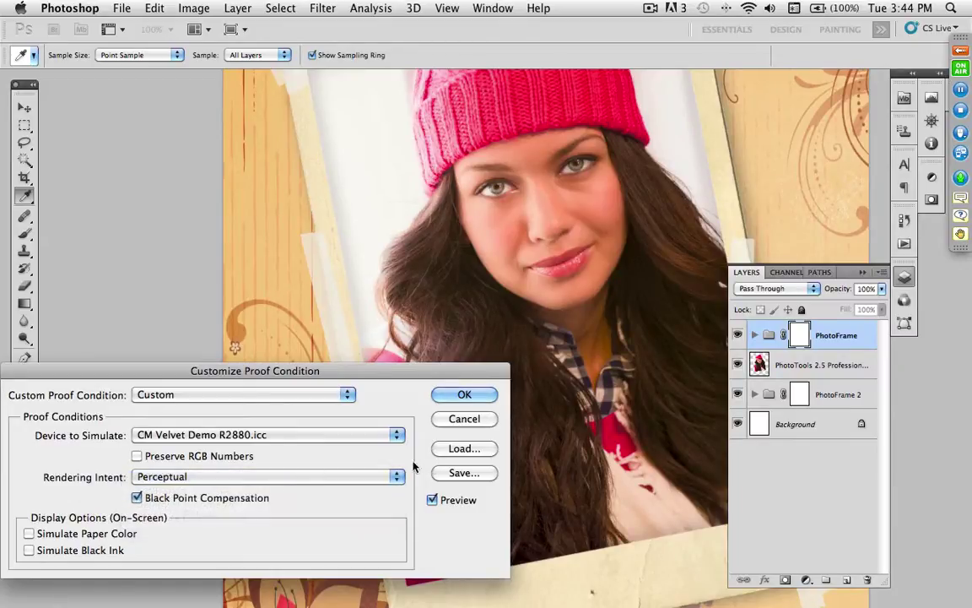
left_click(465, 418)
key("h")
- Switch to PowerPoint, start the slide show, and advance through the soft proofing slide to "Rendering Intents"
key("super+Tab")
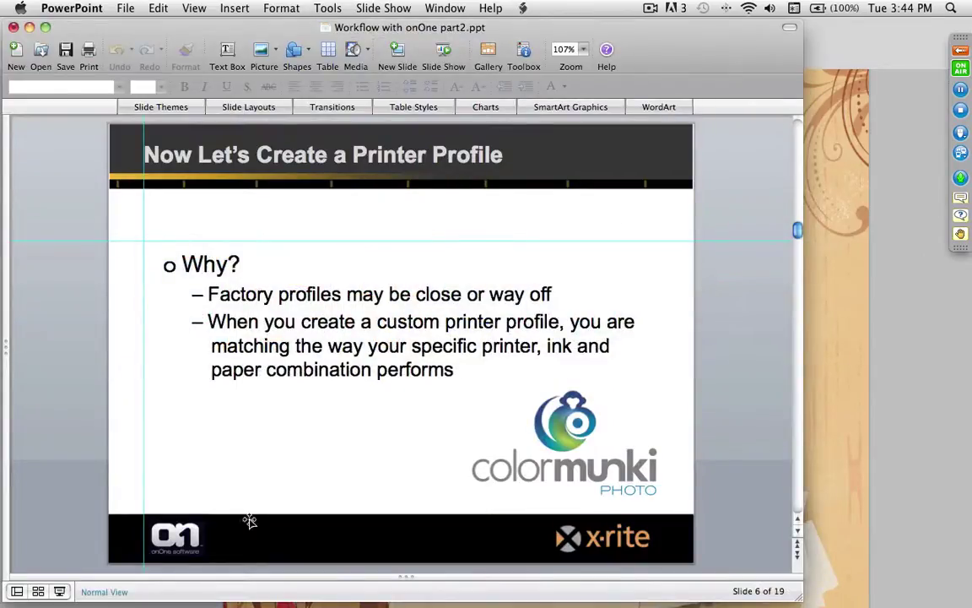
left_click(59, 591)
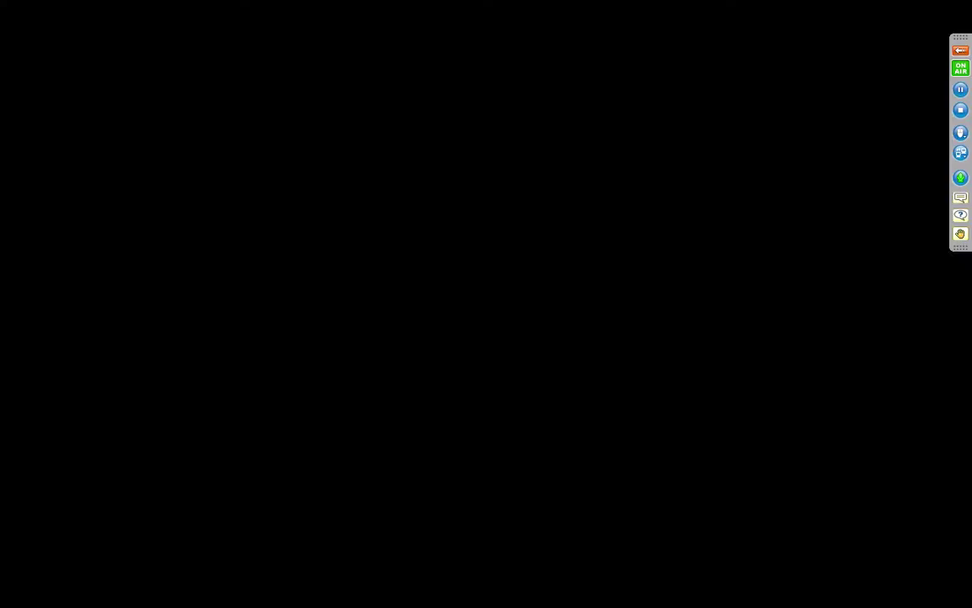
key("Right")
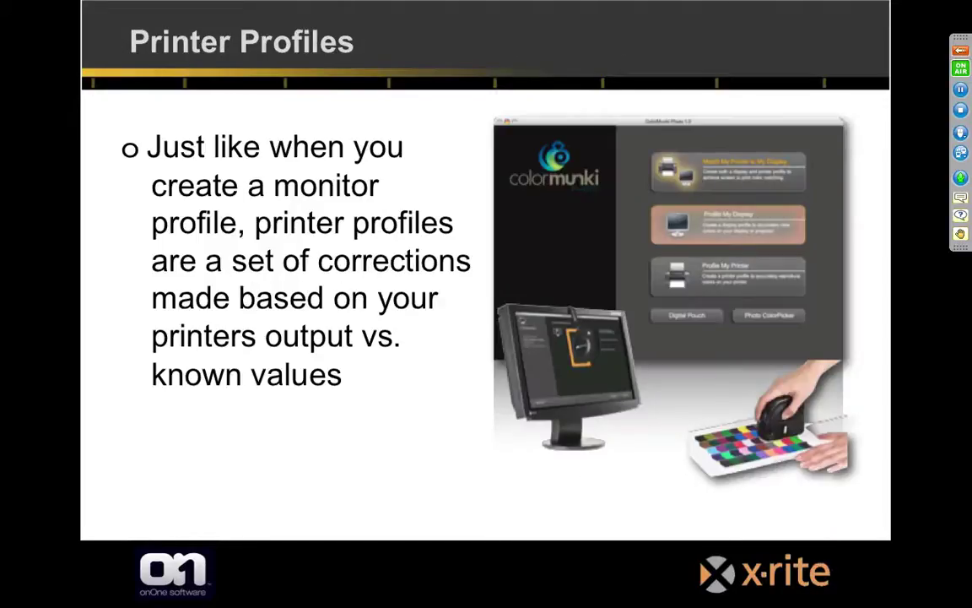
key("Right")
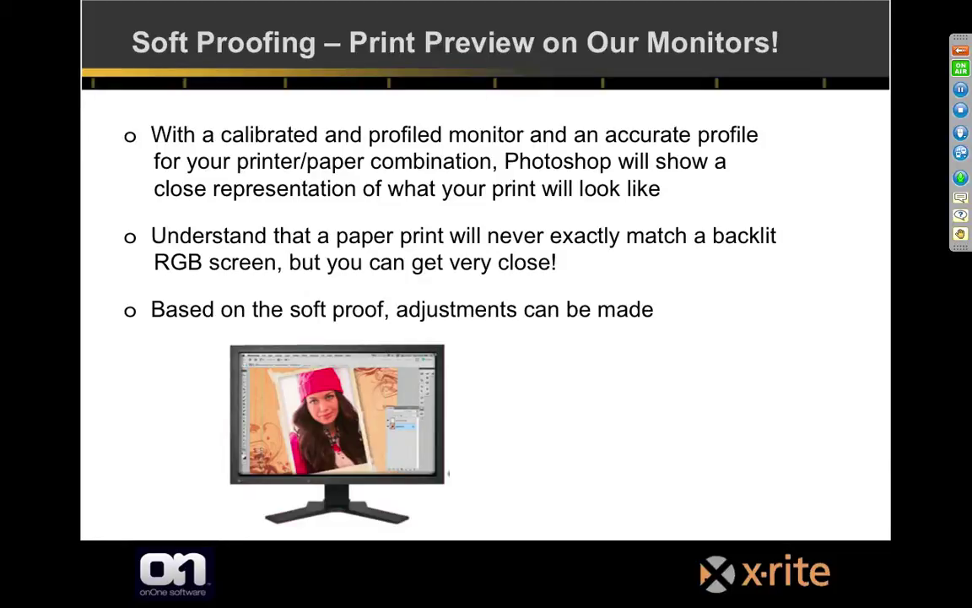
key("Right")
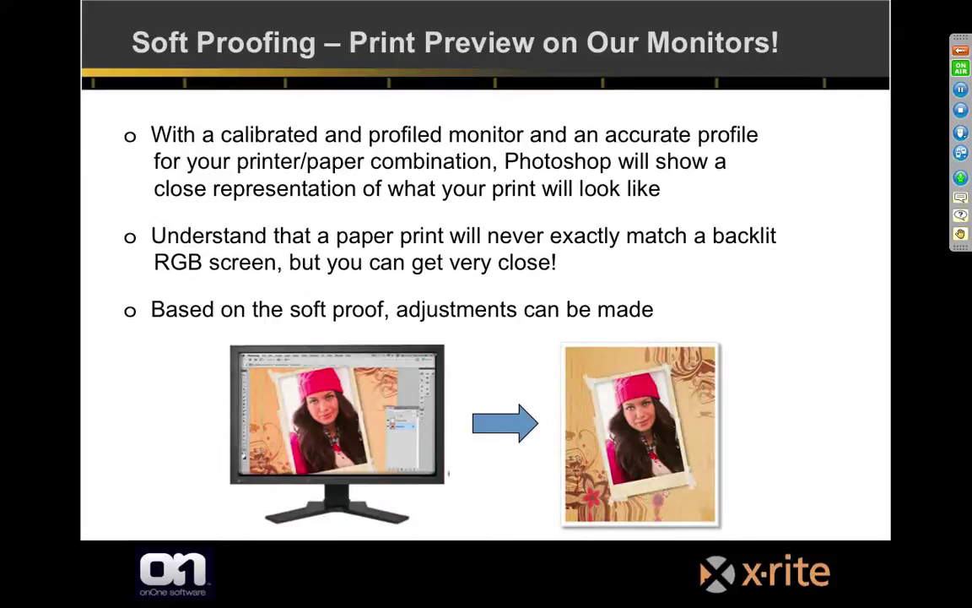
key("Right")
key("Right")
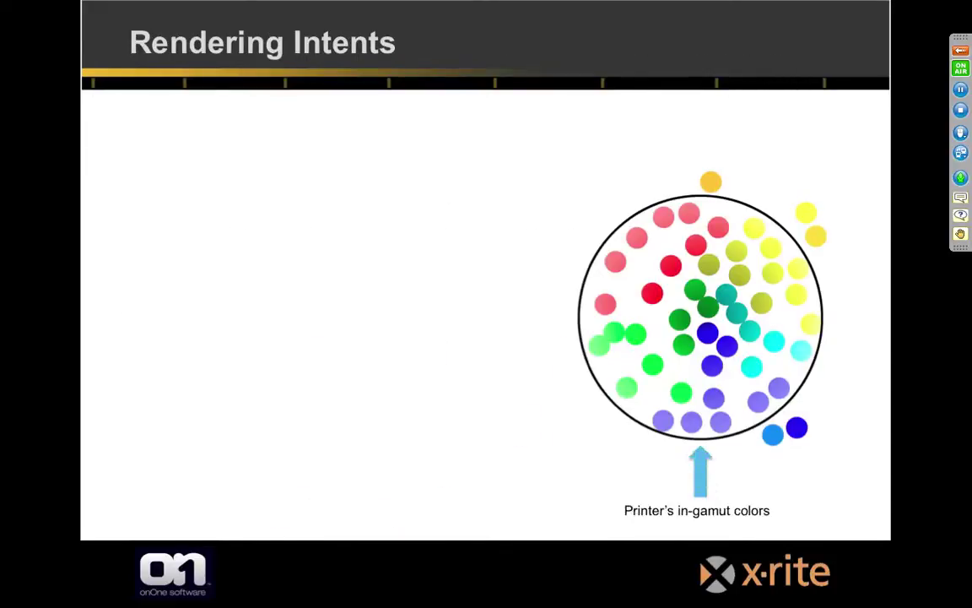
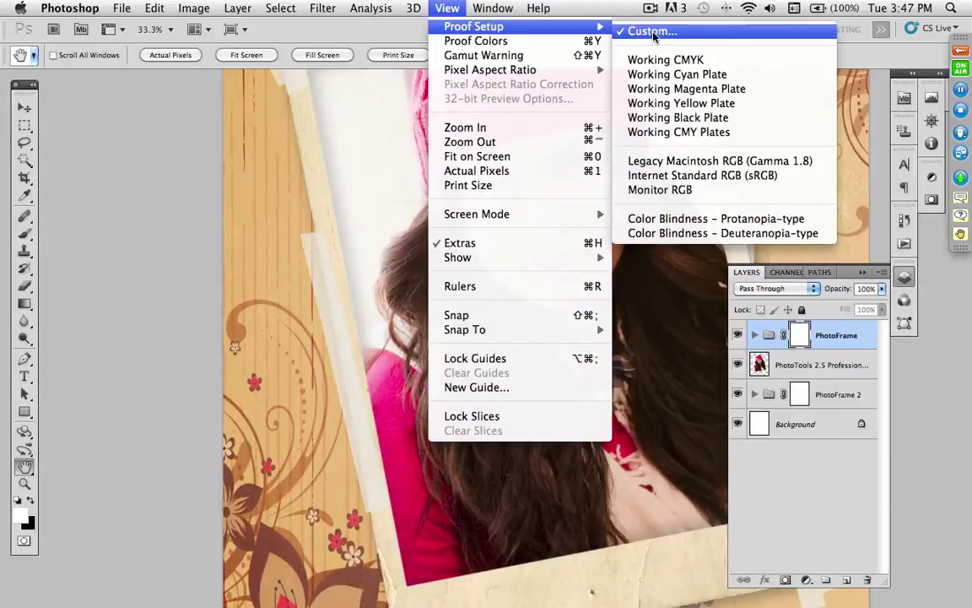
- Open the custom proof condition setup and set the device to simulate to CM Velvet Demo R2880.icc
left_click(651, 31)
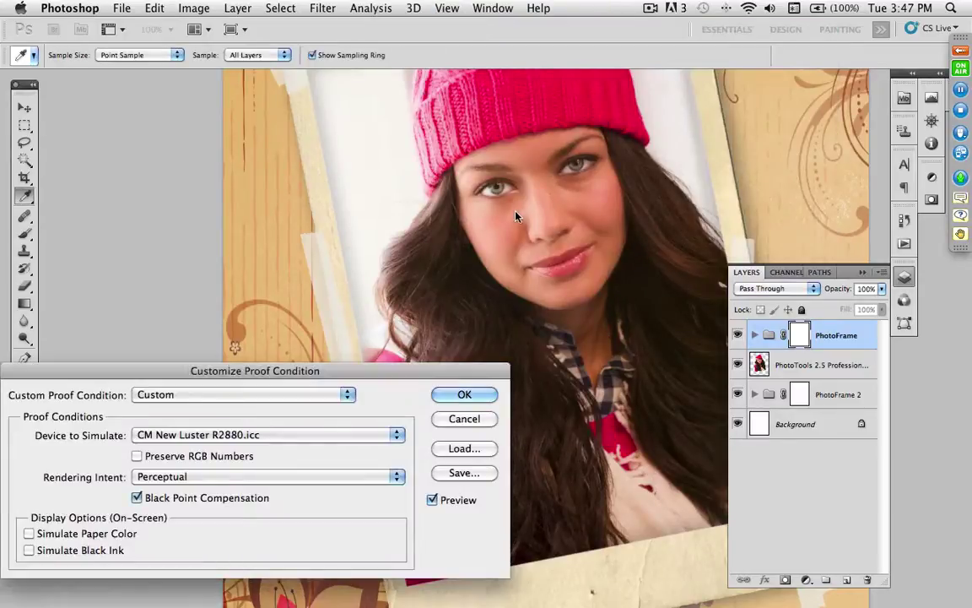
left_click(301, 436)
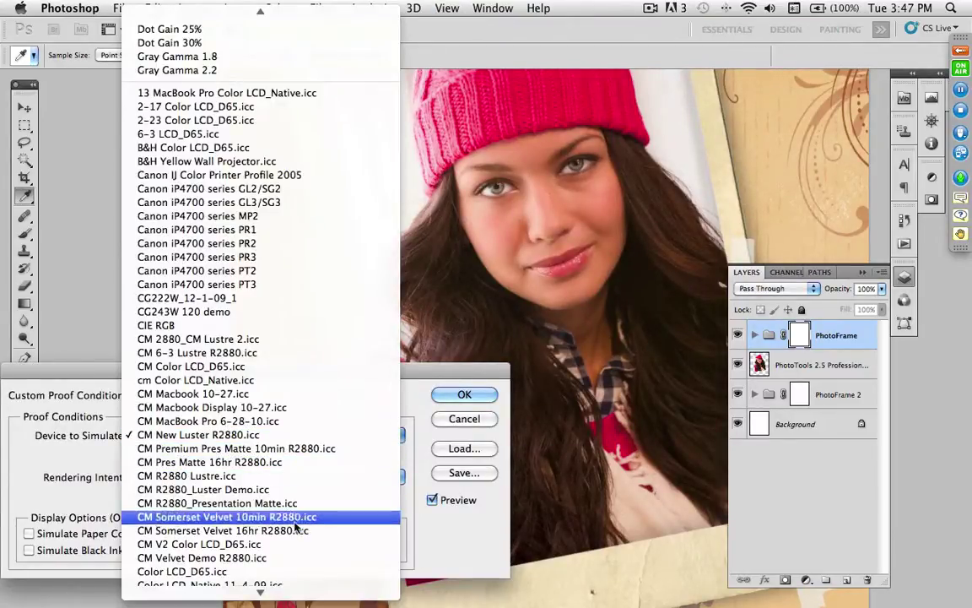
key("Escape")
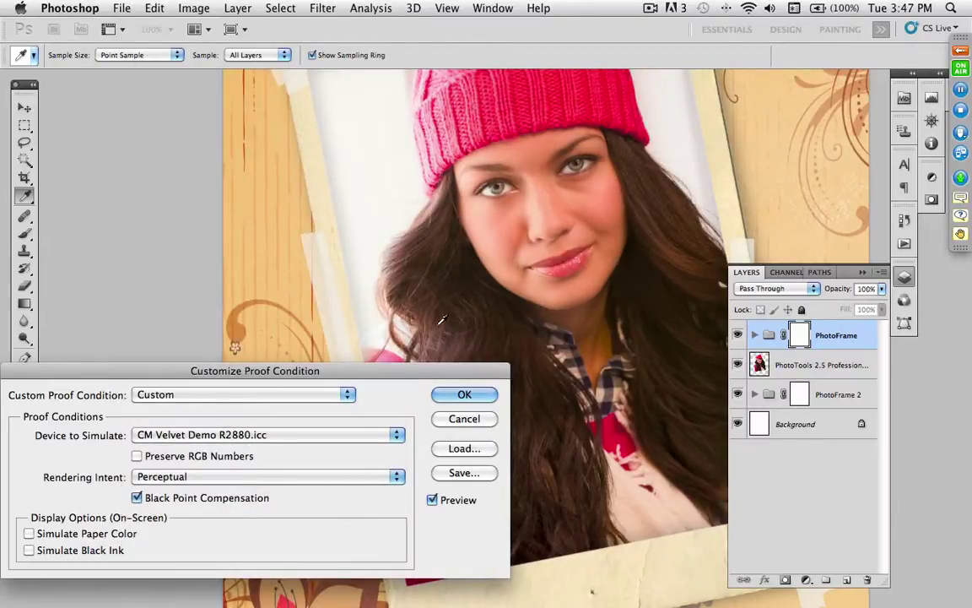
- Preview the portrait with the Relative Colorimetric rendering intent, return to Perceptual, and reposition the dialog clear of the face
left_click(331, 476)
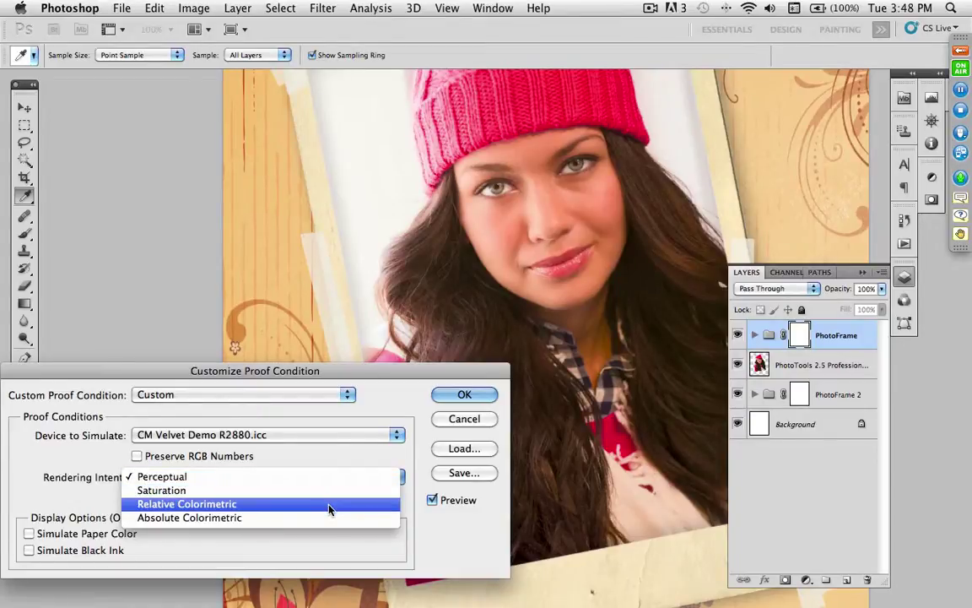
left_click(329, 509)
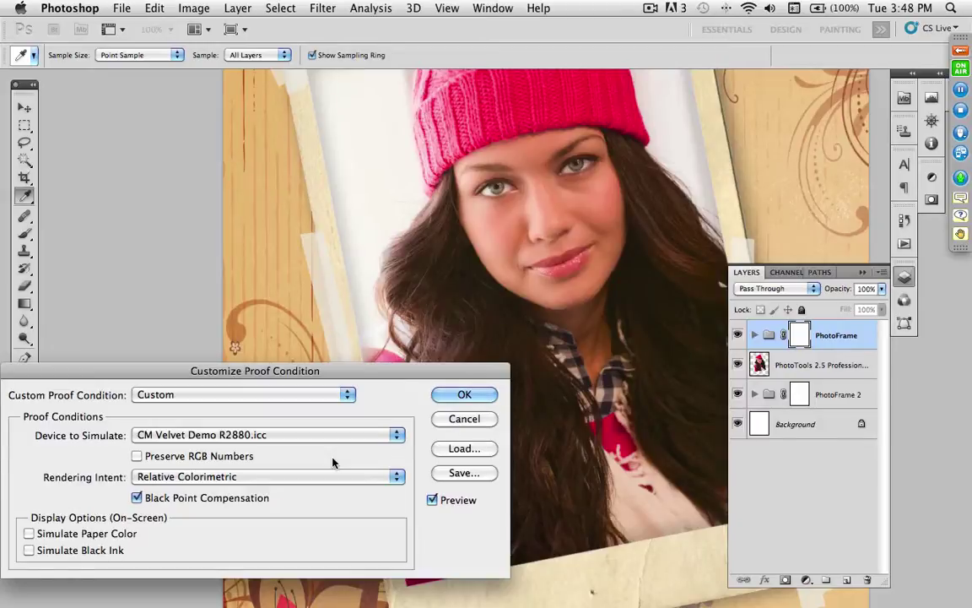
left_click_drag(399, 374, 369, 376)
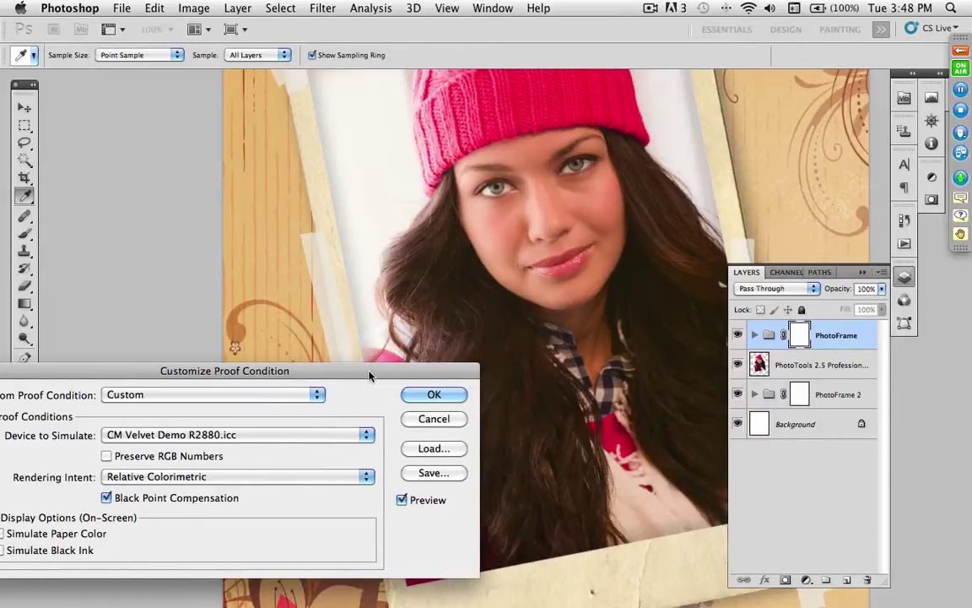
left_click(271, 477)
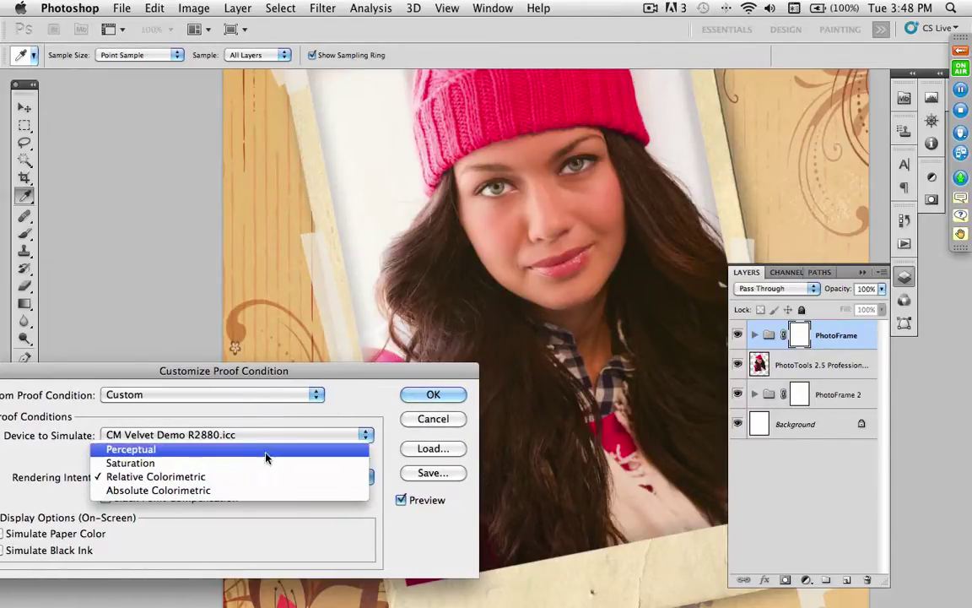
left_click(266, 455)
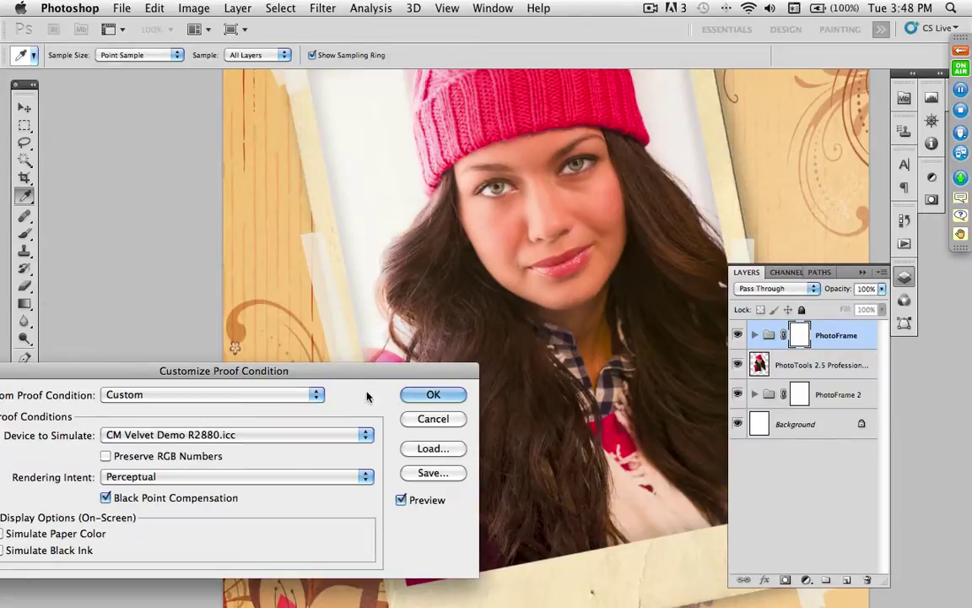
left_click_drag(374, 368, 413, 386)
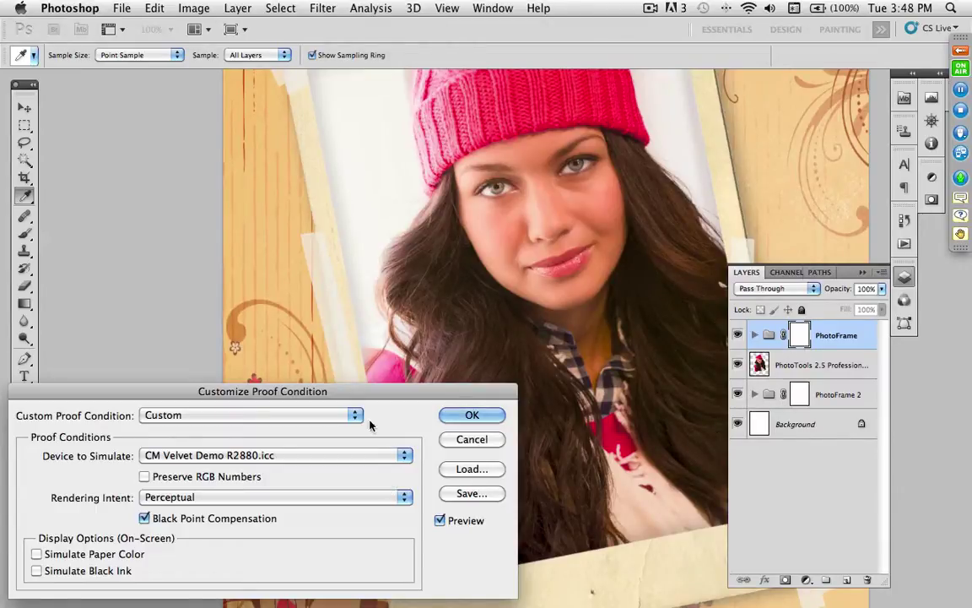
left_click_drag(399, 394, 397, 393)
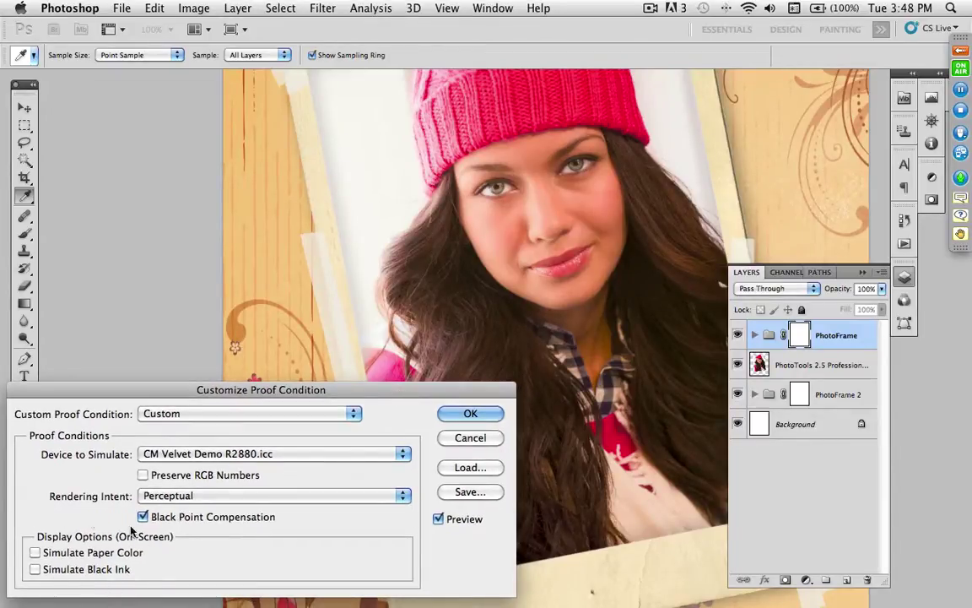
- Toggle Simulate Paper Color on and off several times to compare its effect on the portrait, leaving it off
left_click(36, 552)
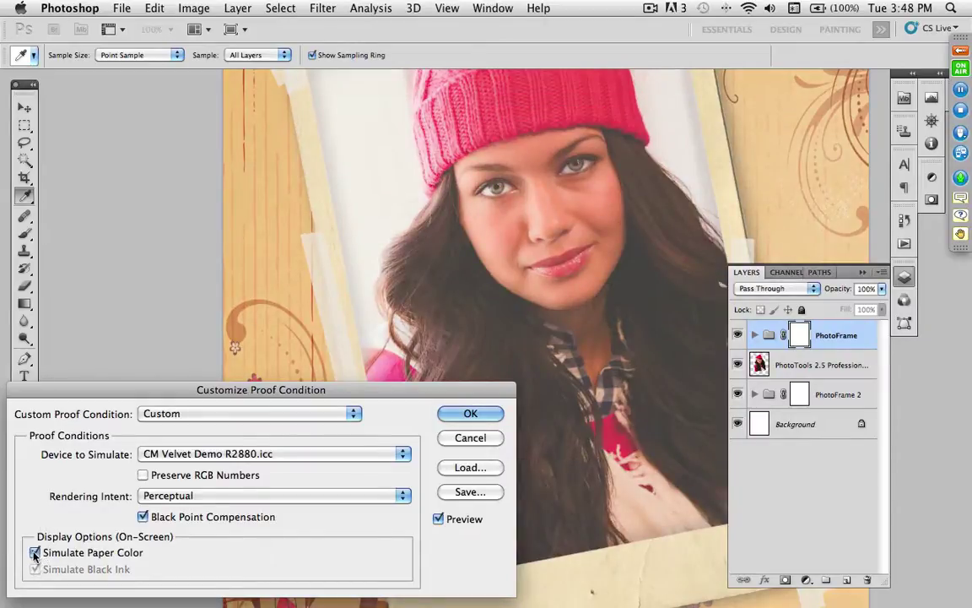
left_click(34, 552)
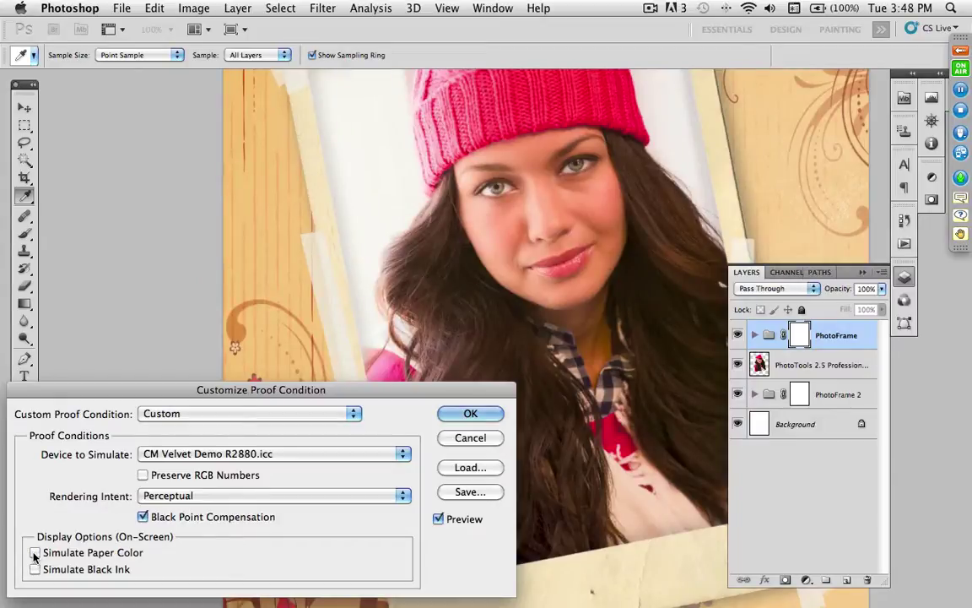
left_click(34, 553)
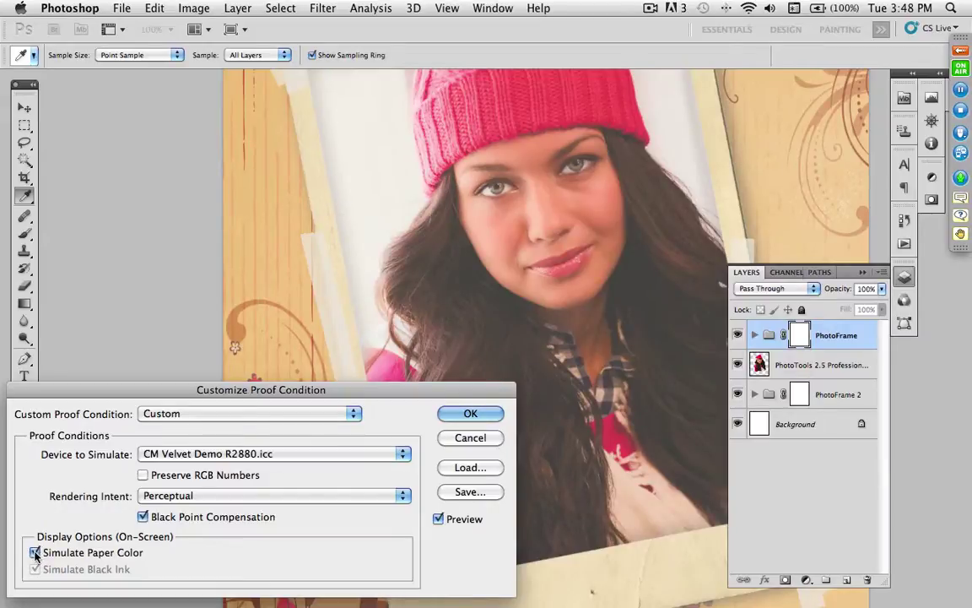
left_click(34, 552)
left_click(104, 571)
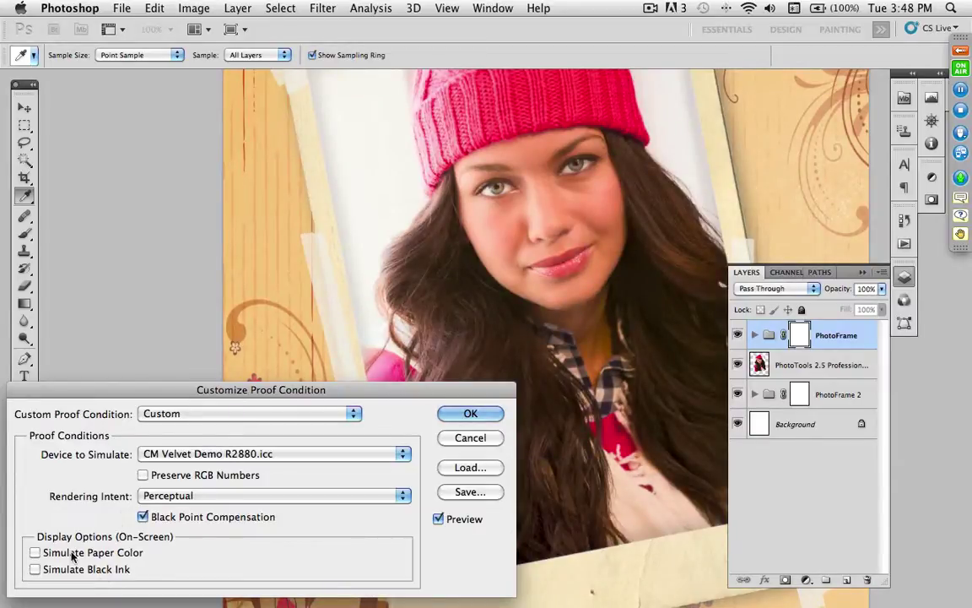
left_click(73, 556)
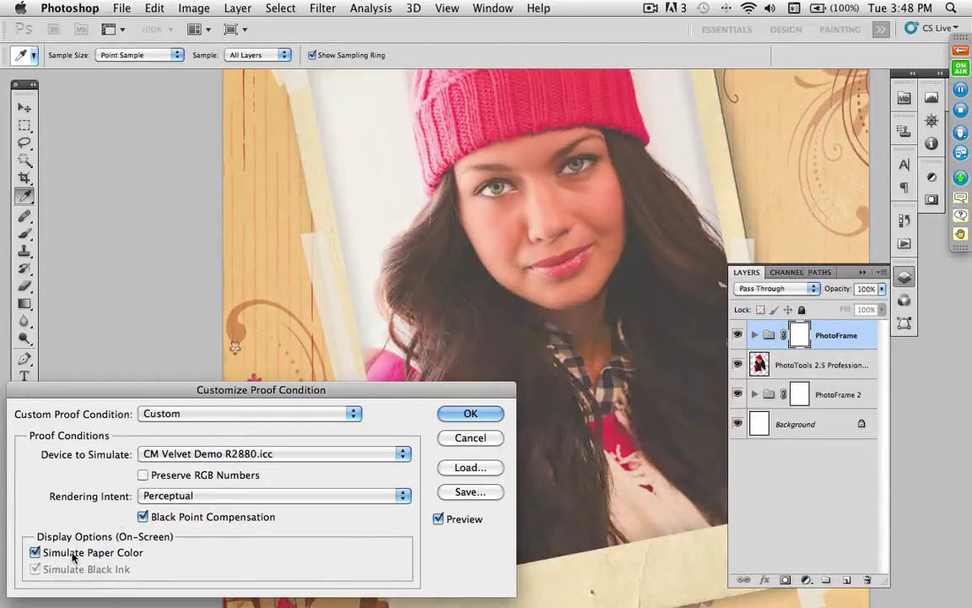
left_click(72, 554)
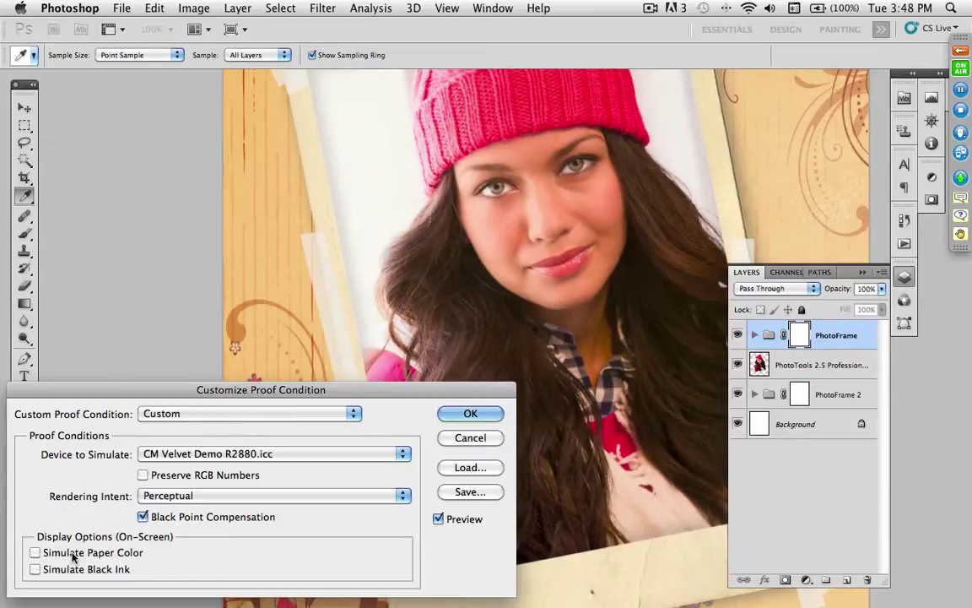
left_click(73, 553)
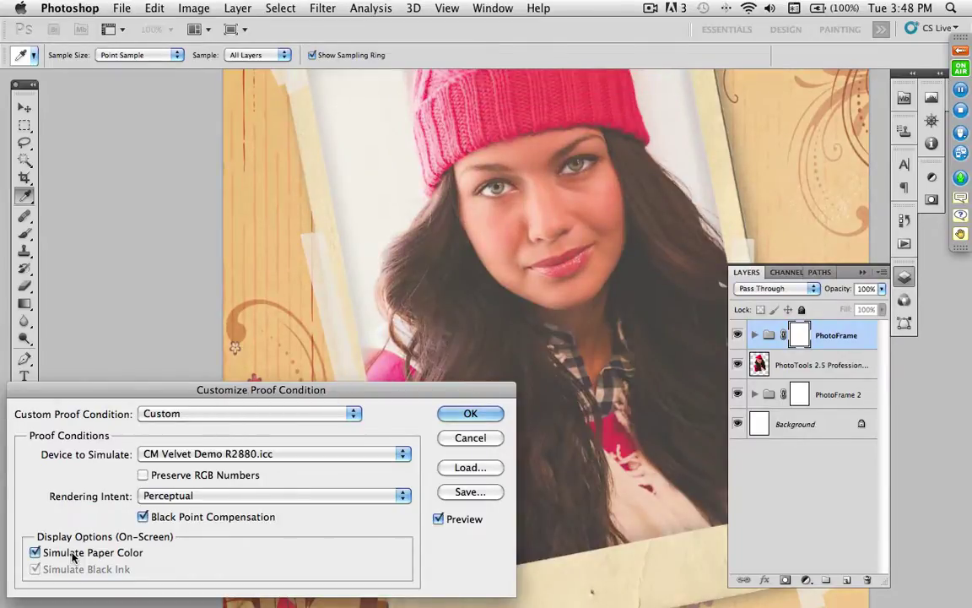
left_click(72, 554)
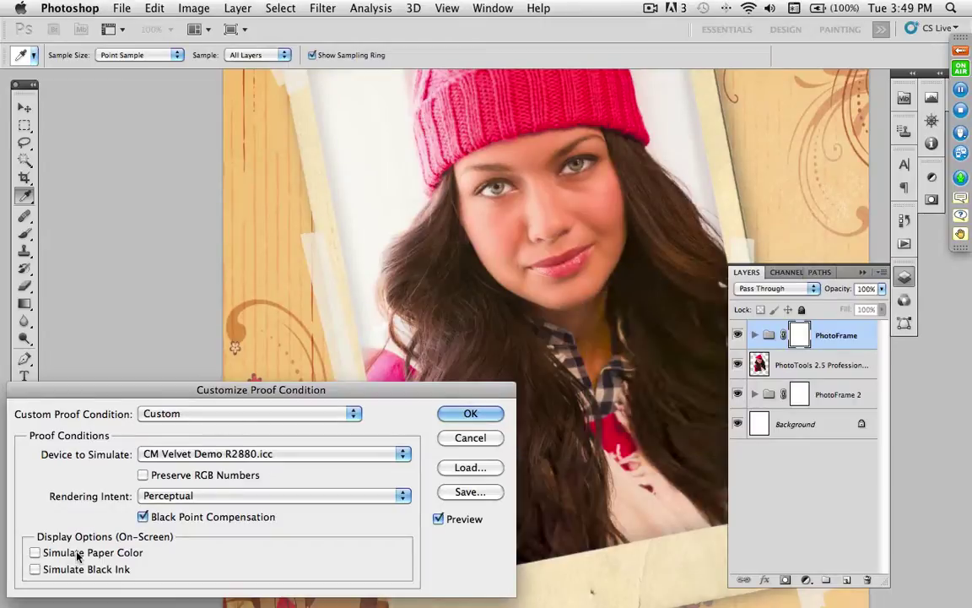
- Preview Relative Colorimetric once more, set the rendering intent back to Perceptual, and apply the custom proof condition
left_click(296, 499)
left_click(295, 528)
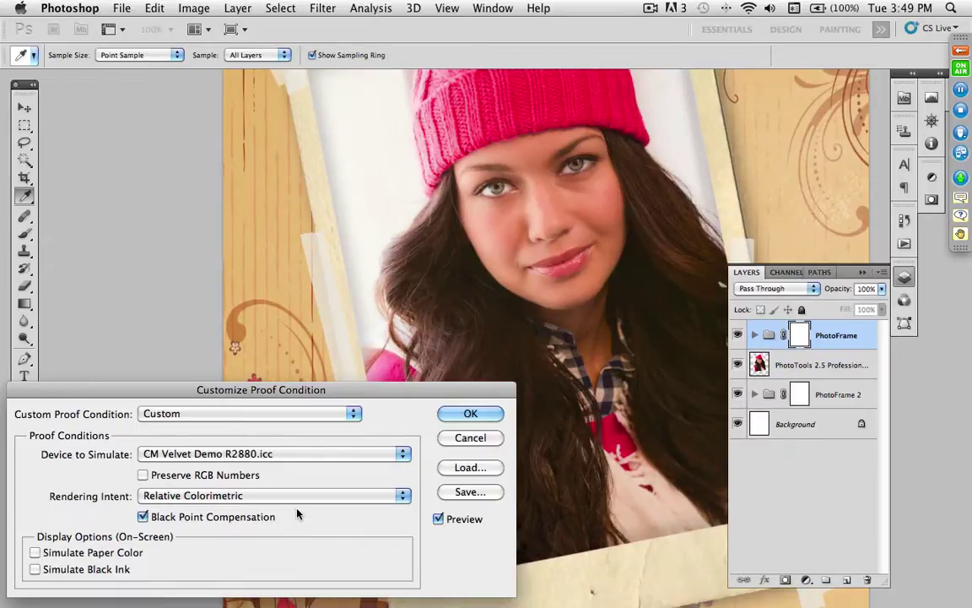
left_click(298, 497)
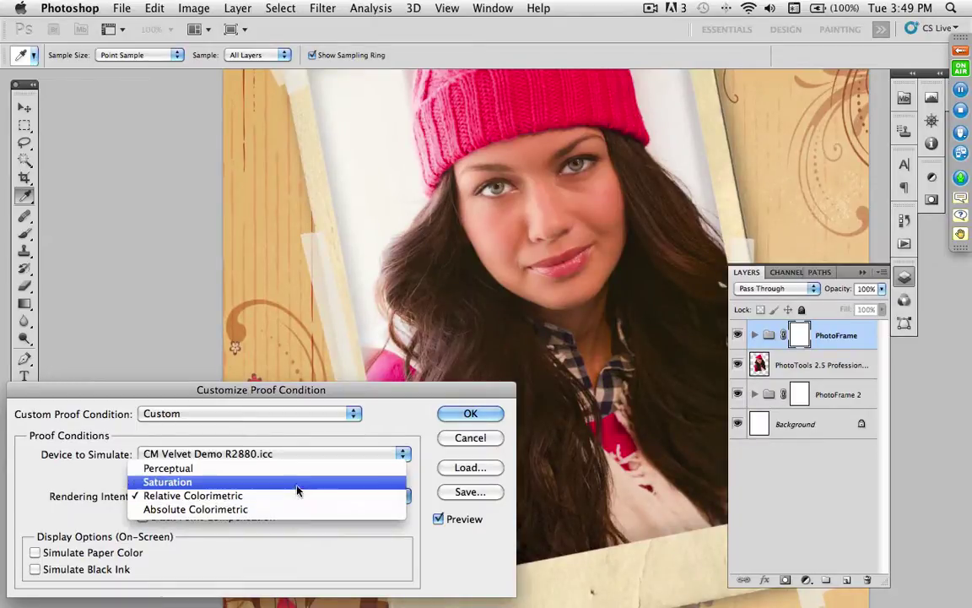
left_click(297, 471)
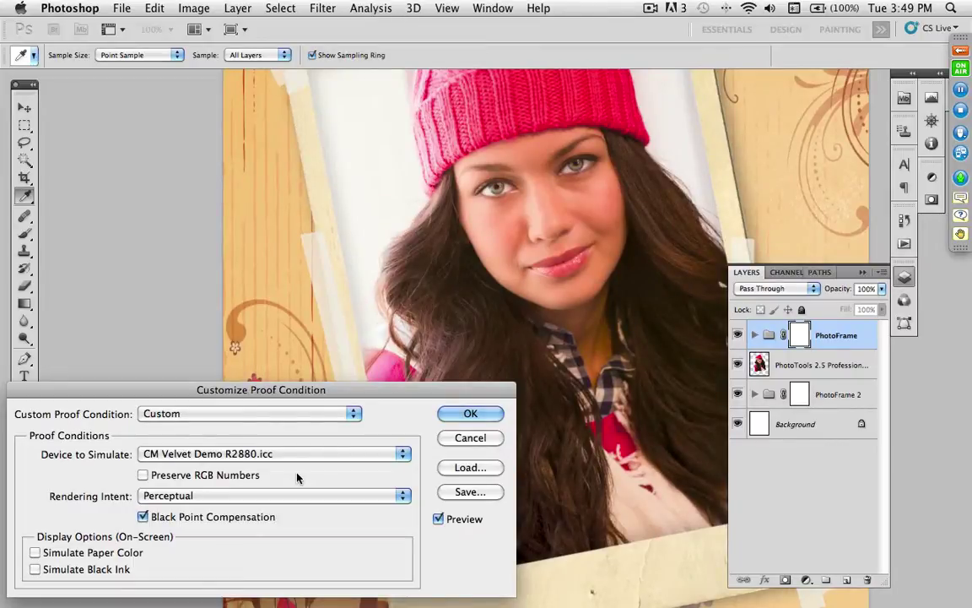
left_click(469, 414)
key("h")
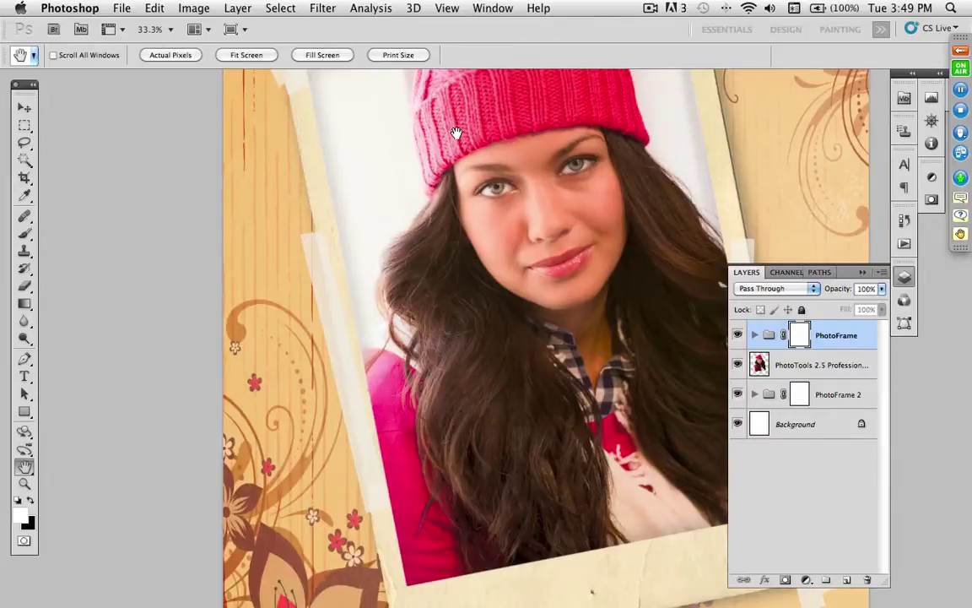
- Turn on the gamut warning to inspect out-of-gamut colors on the hat and jacket, and turn it off again
left_click(447, 8)
left_click(467, 55)
left_click_drag(531, 134, 527, 217)
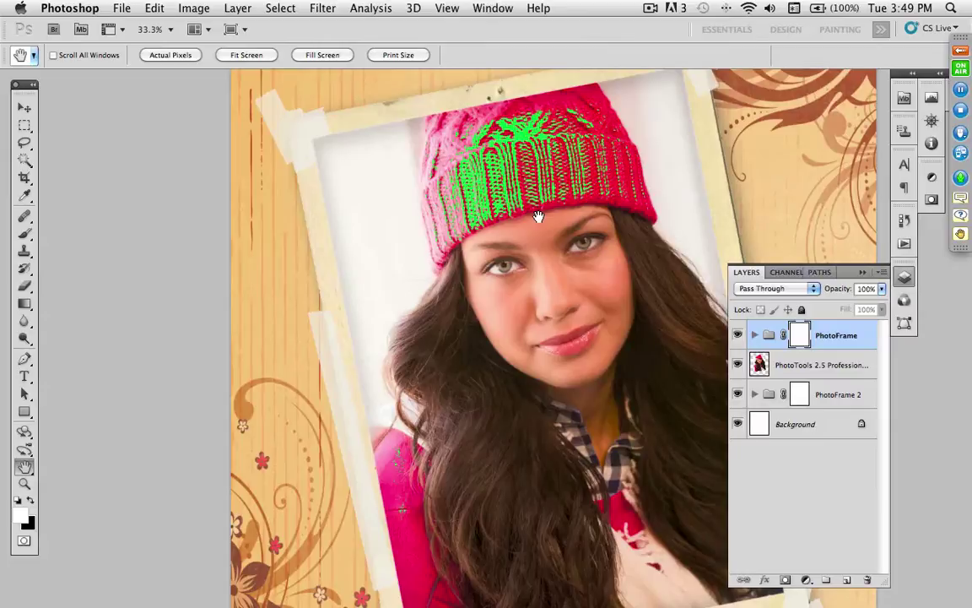
left_click(446, 7)
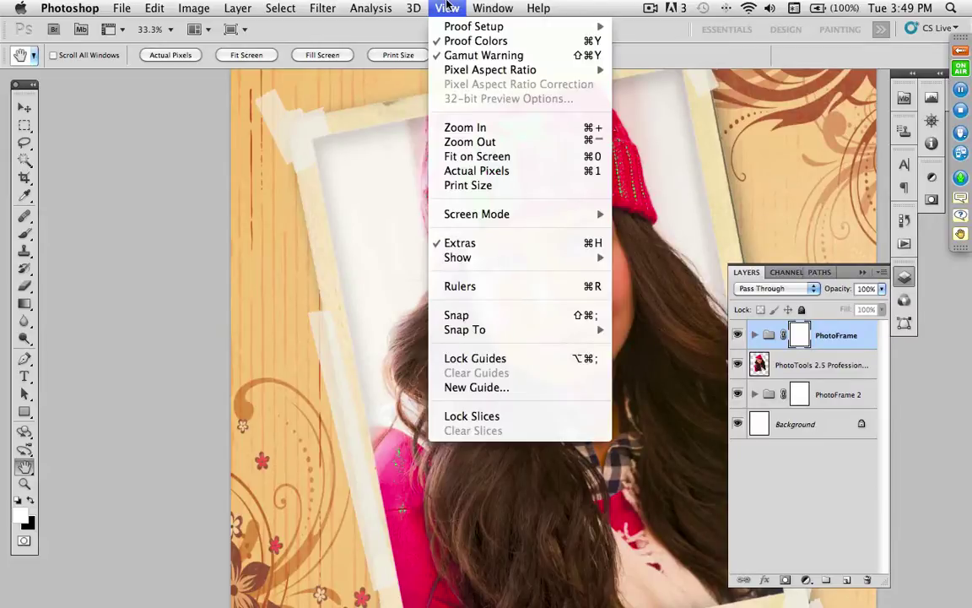
left_click(463, 56)
left_click_drag(554, 268, 548, 218)
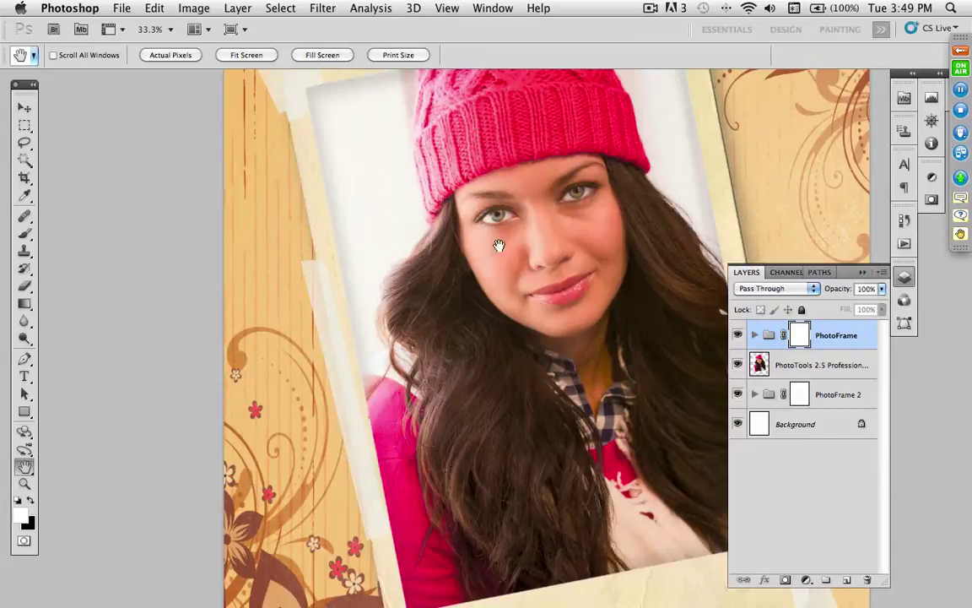
left_click(447, 9)
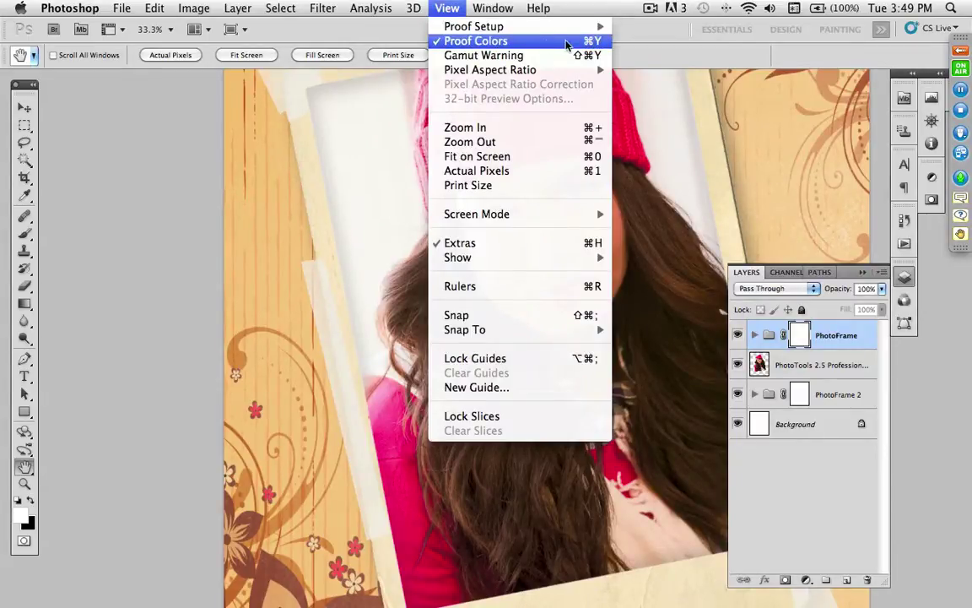
mouse_move(447, 25)
key("Escape")
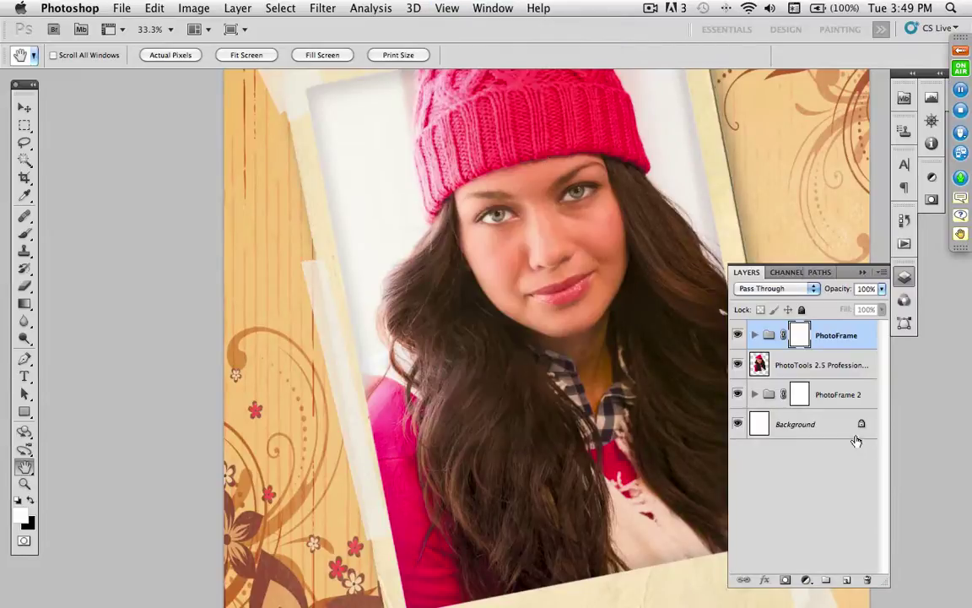
- Add a Curves adjustment layer above PhotoFrame, with a shadow point at input 60, output 59 and a midtone point at input 127, output 131
left_click(806, 580)
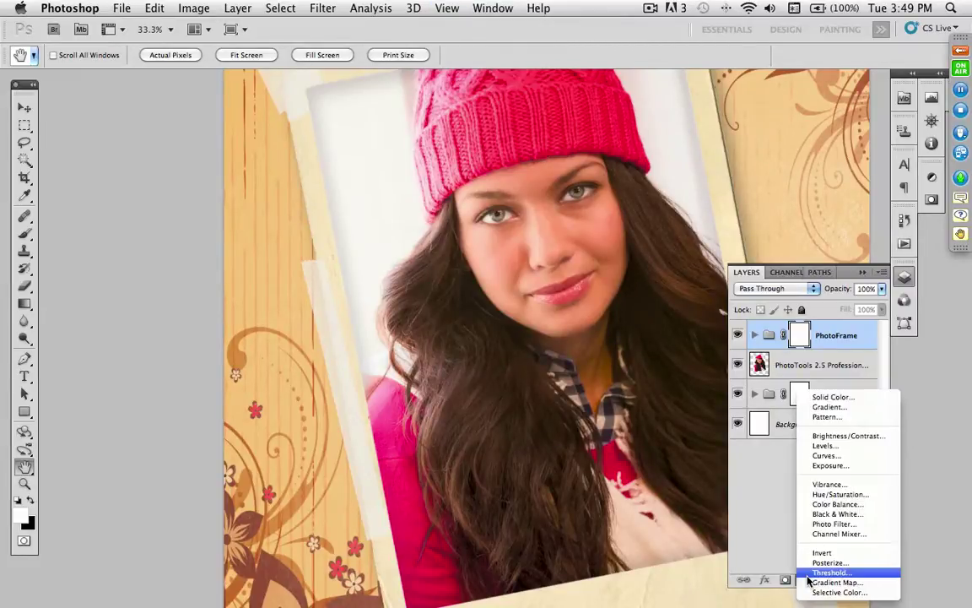
left_click(823, 457)
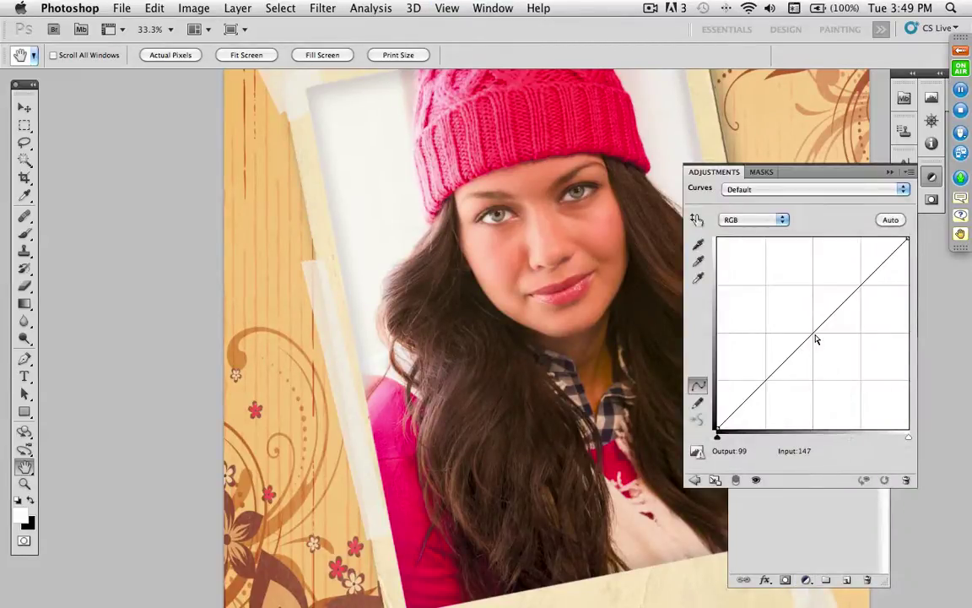
left_click(811, 331)
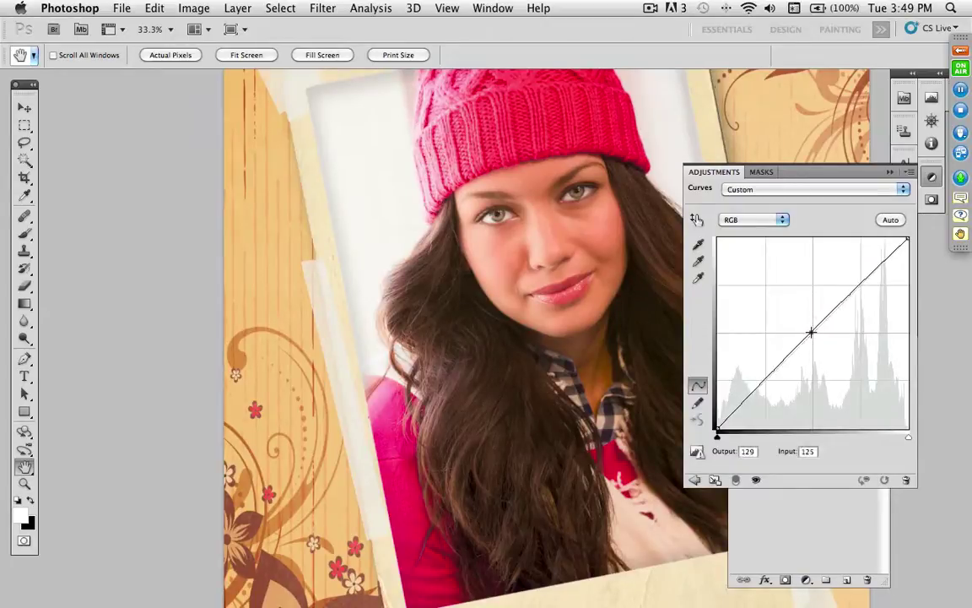
left_click(764, 384)
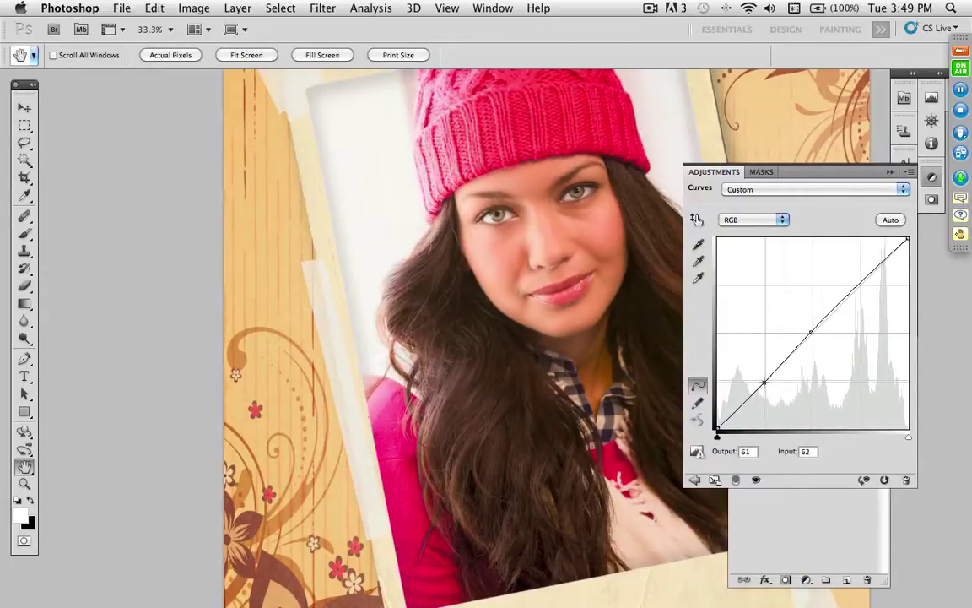
left_click_drag(764, 384, 764, 385)
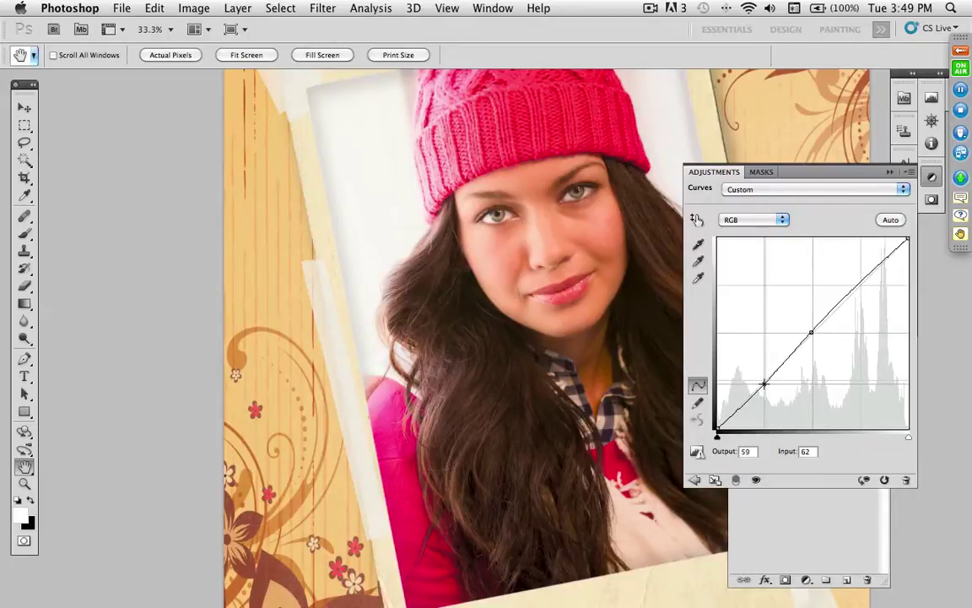
left_click_drag(763, 384, 762, 384)
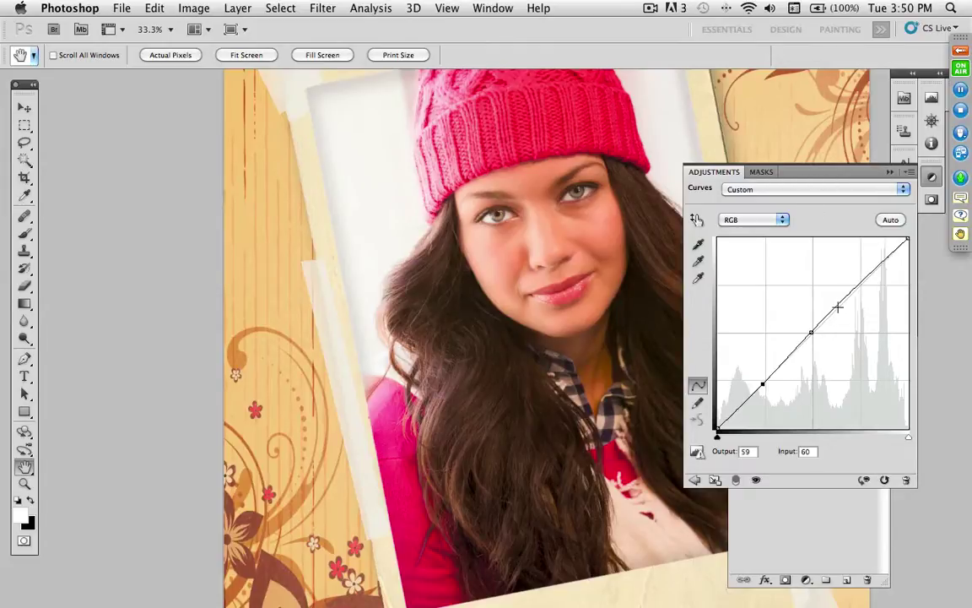
left_click(811, 334)
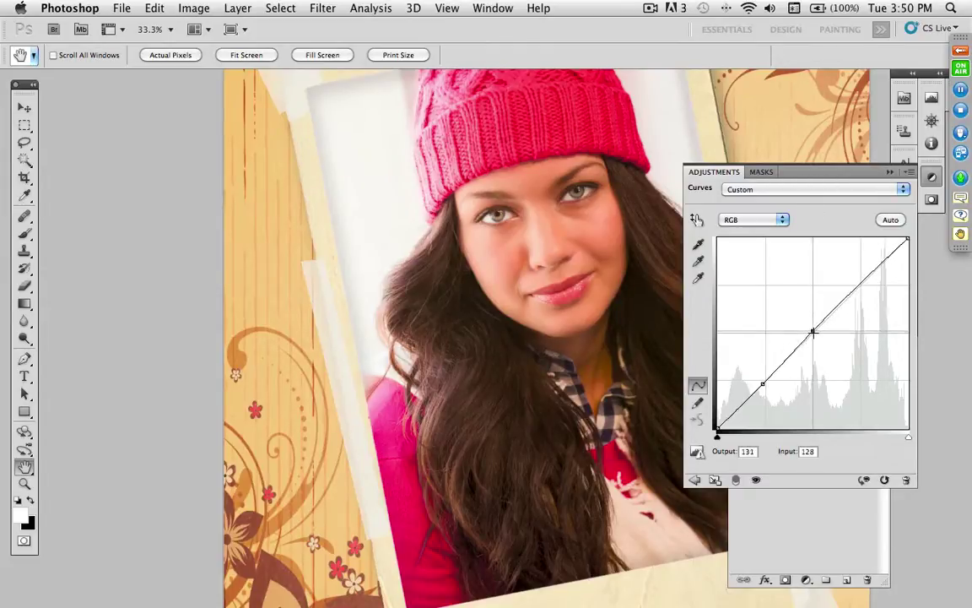
left_click_drag(811, 334, 812, 334)
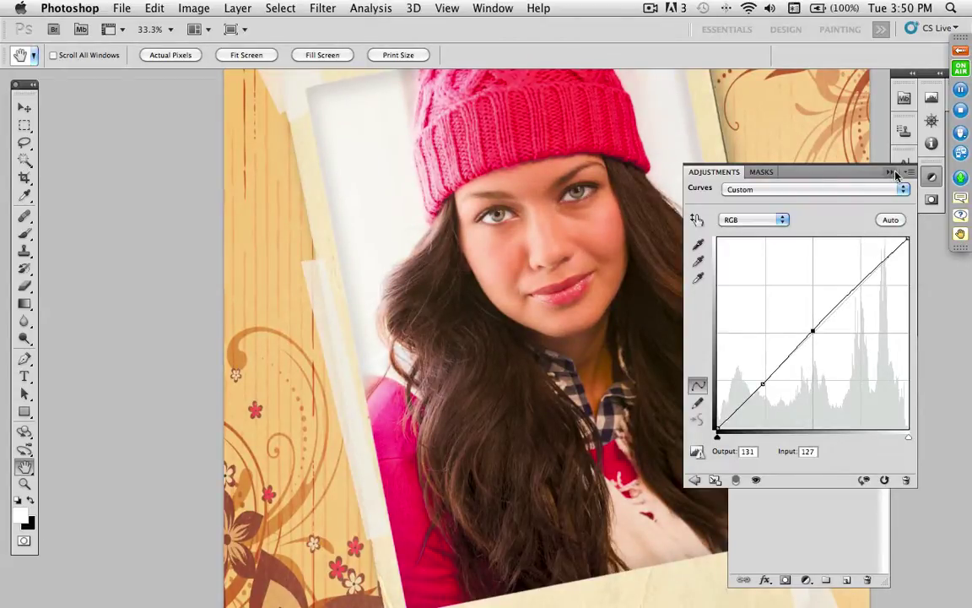
- Toggle the Curves 1 layer's visibility on and off to compare the portrait with and without the correction, leaving it on
key("F7")
left_click(736, 337)
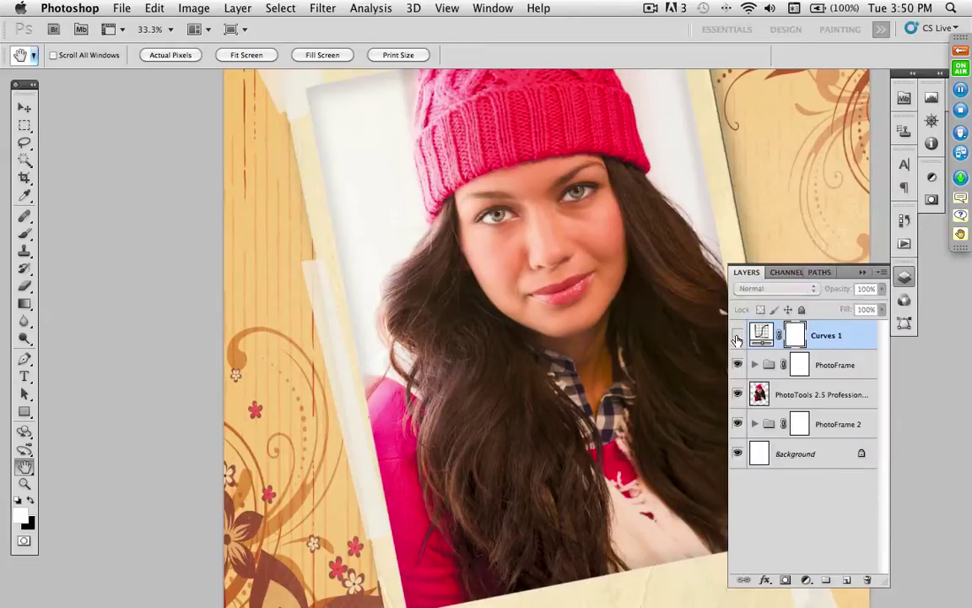
left_click(736, 338)
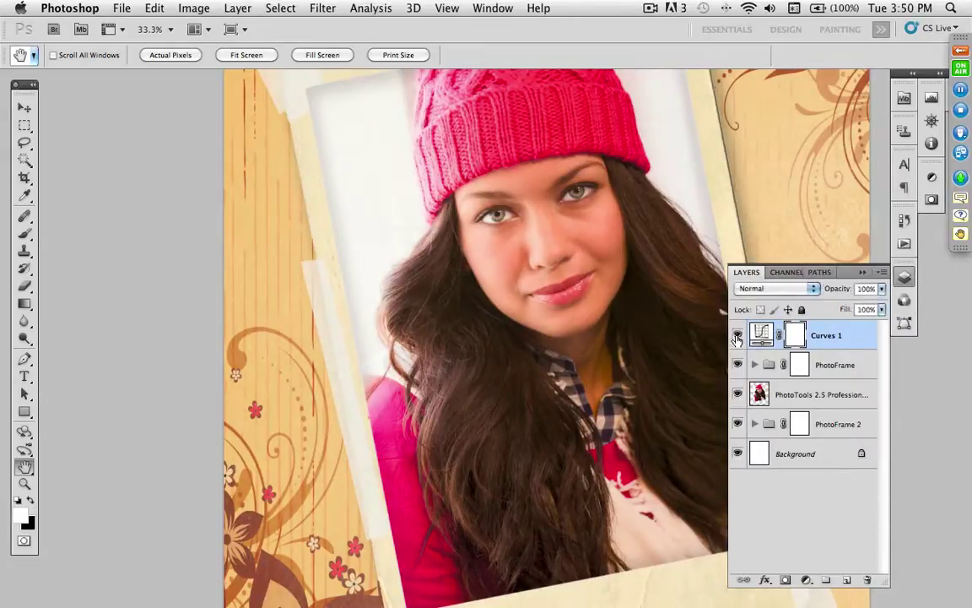
left_click(737, 338)
left_click(737, 338)
- Rename the Curves 1 layer as Curves Velvet and toggle its visibility for another before-and-after comparison, leaving it on
double_click(832, 337)
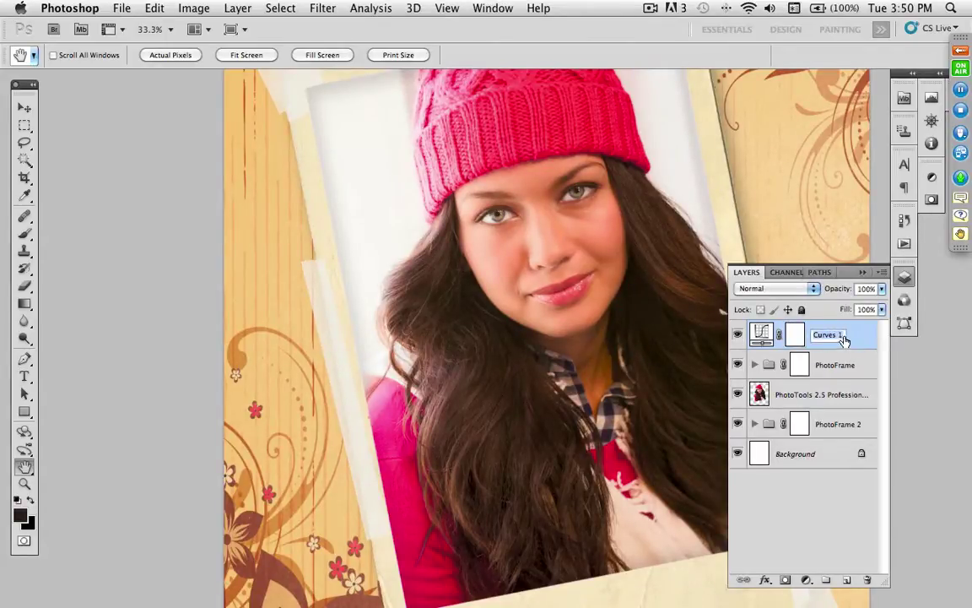
left_click(842, 334)
key("BackSpace")
type("Velvet")
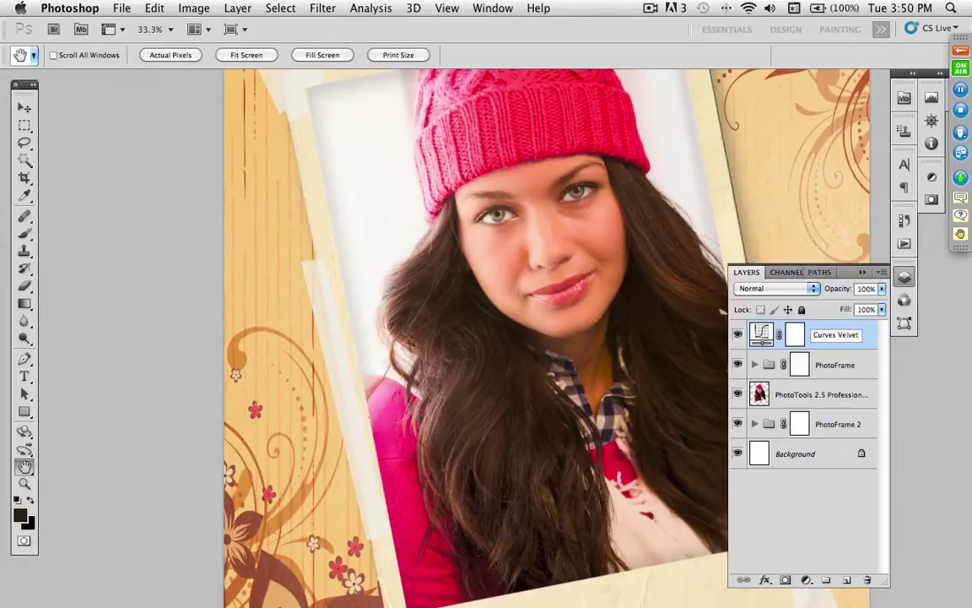
key("Return")
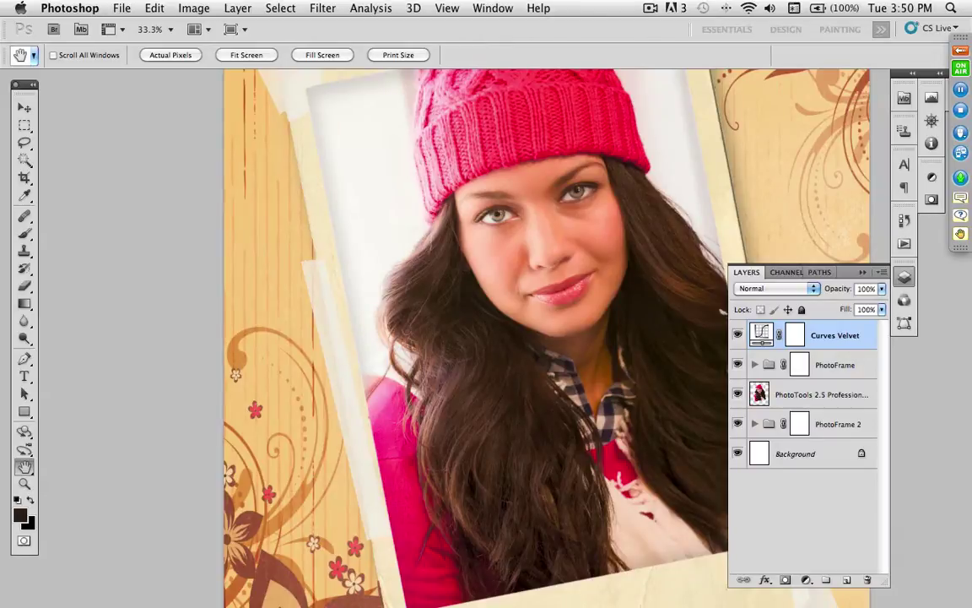
left_click(738, 336)
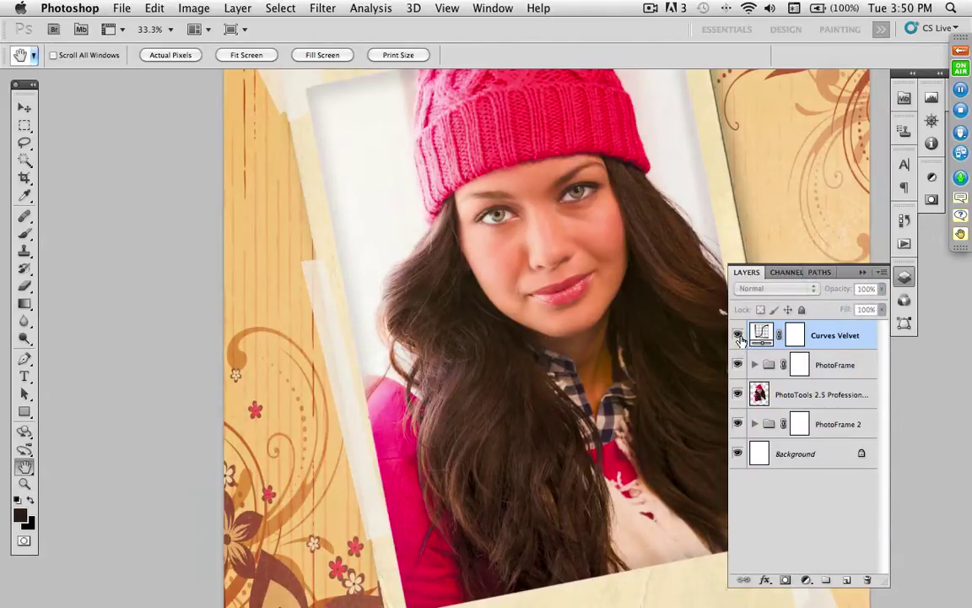
left_click(739, 336)
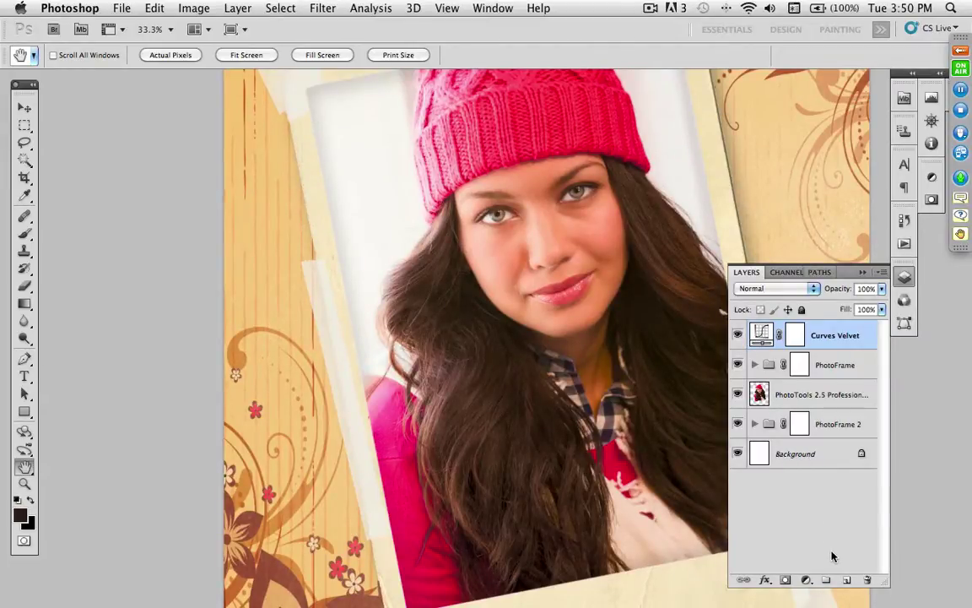
- Add a Hue/Saturation adjustment layer above Curves Velvet and set the master saturation to +5
left_click(806, 580)
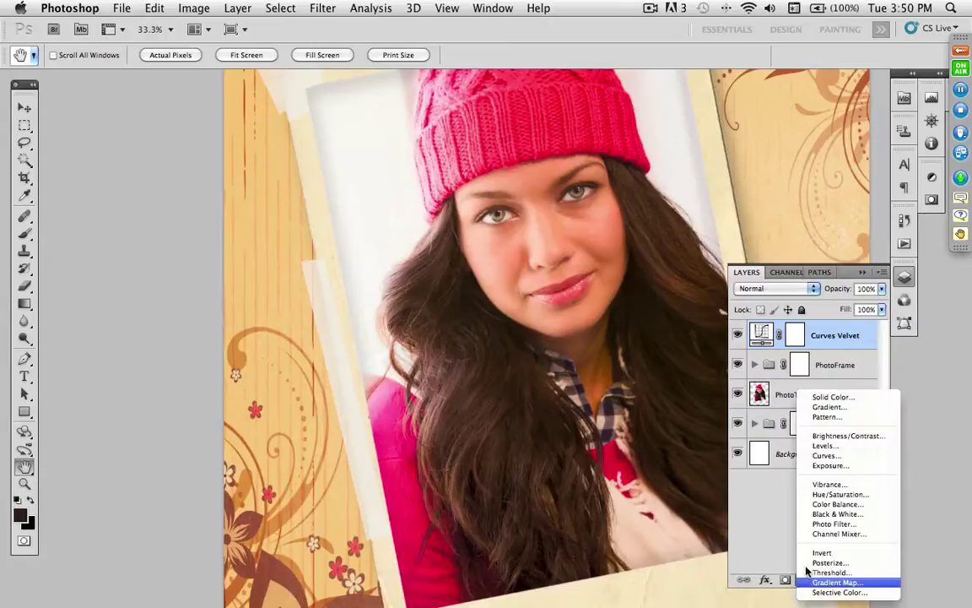
left_click(812, 499)
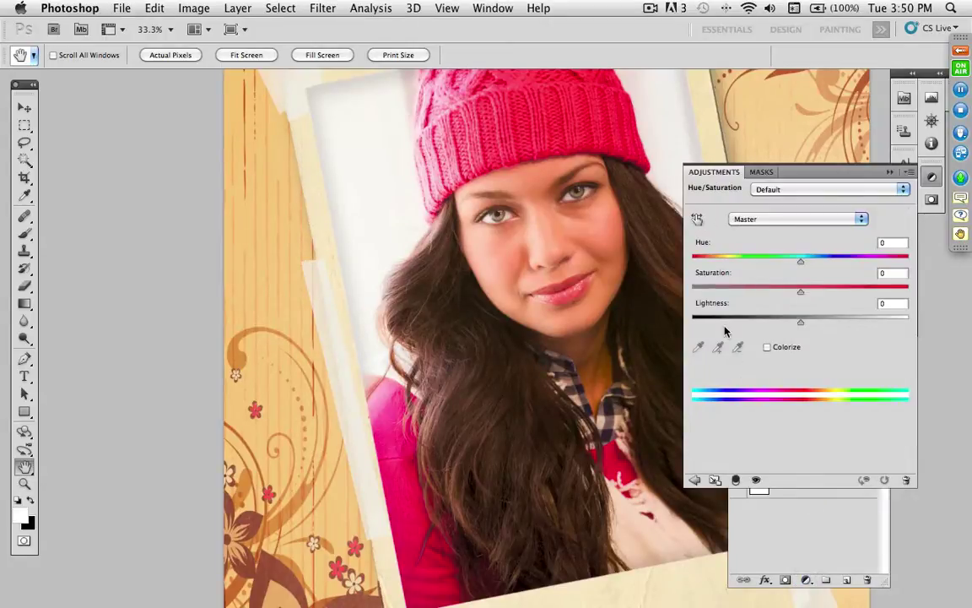
left_click(804, 292)
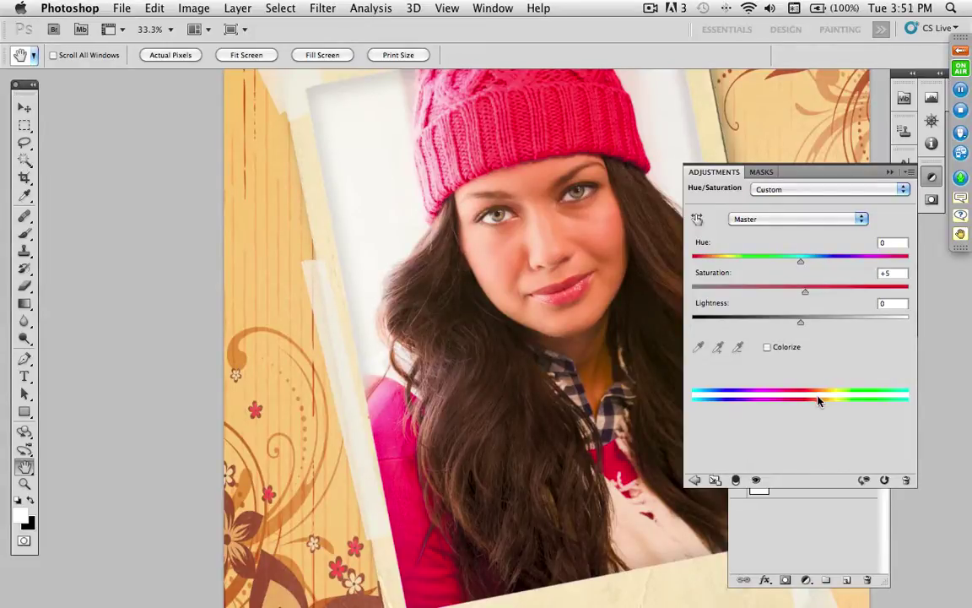
- Rename the new Hue/Saturation adjustment layer as Saturation Velvet
left_click(890, 168)
double_click(848, 336)
type("S")
type("aturation")
type(" Velvet")
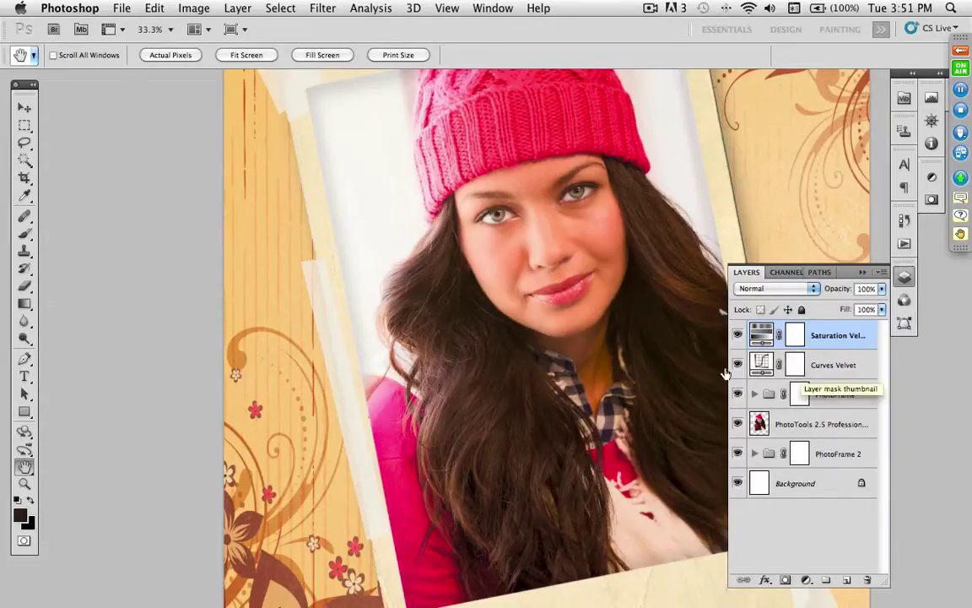
- Open Convert to Profile to examine the source space, destination profile and conversion options, and cancel without converting
left_click_drag(643, 366, 573, 368)
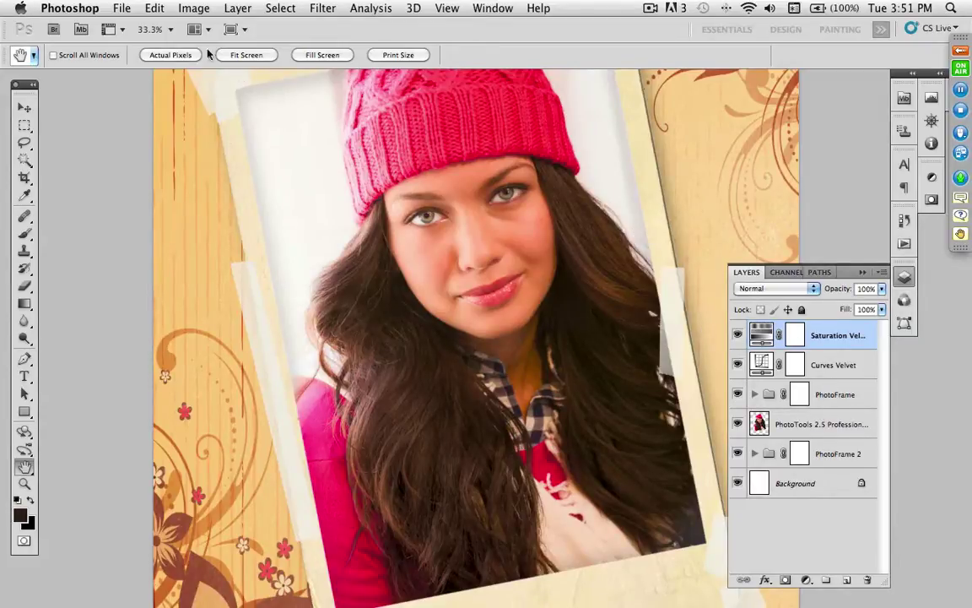
left_click(159, 8)
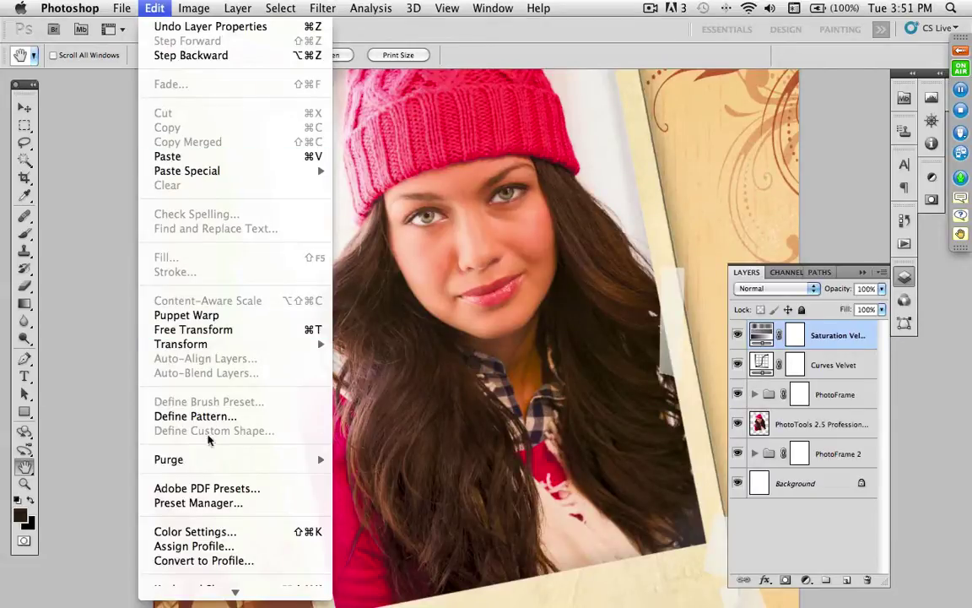
left_click(215, 560)
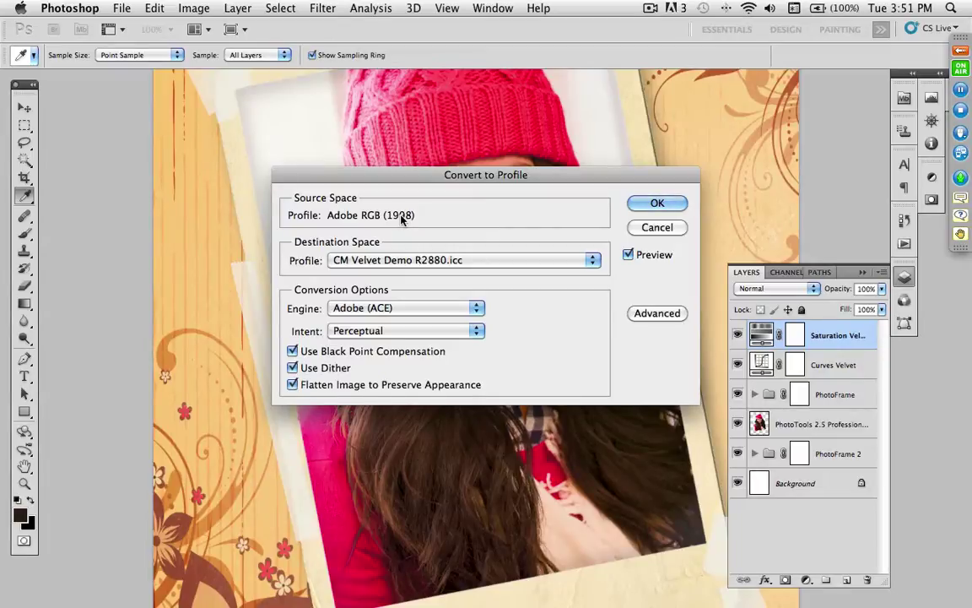
left_click(656, 227)
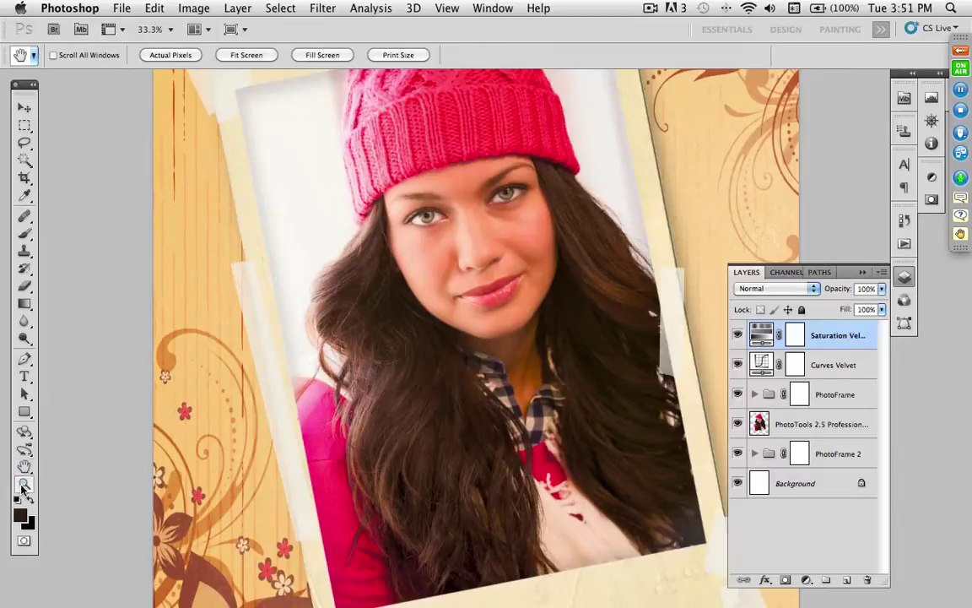
- Try merging all visible layers into a single background layer, and undo the merge
left_click(24, 484)
left_click_drag(309, 114, 601, 344)
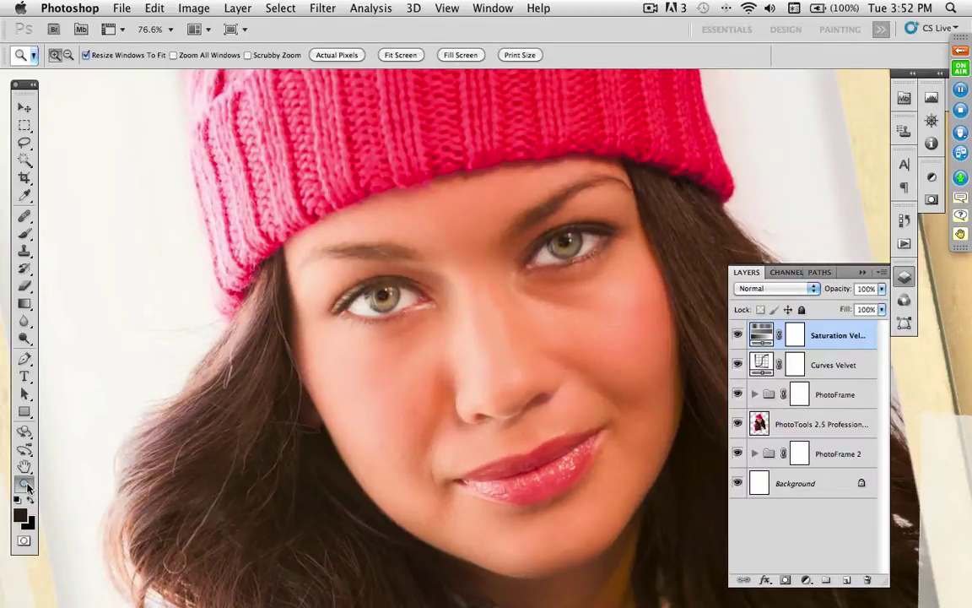
double_click(25, 484)
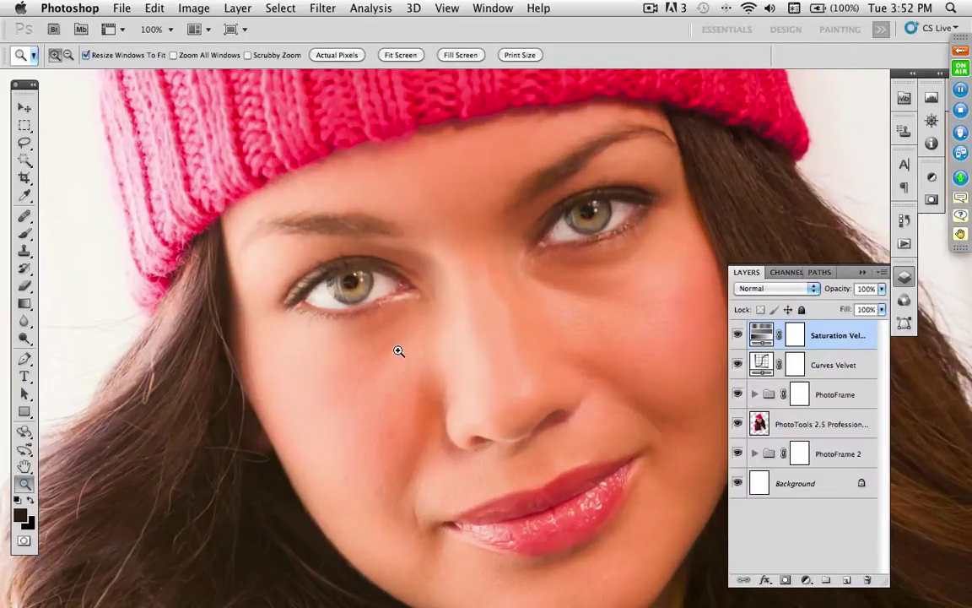
left_click_drag(412, 352, 463, 328)
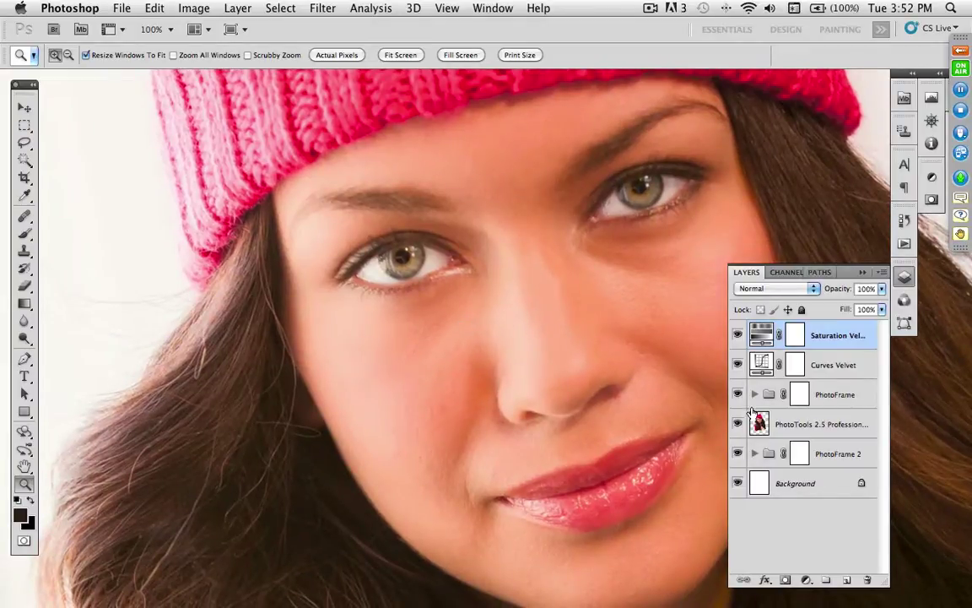
left_click(881, 274)
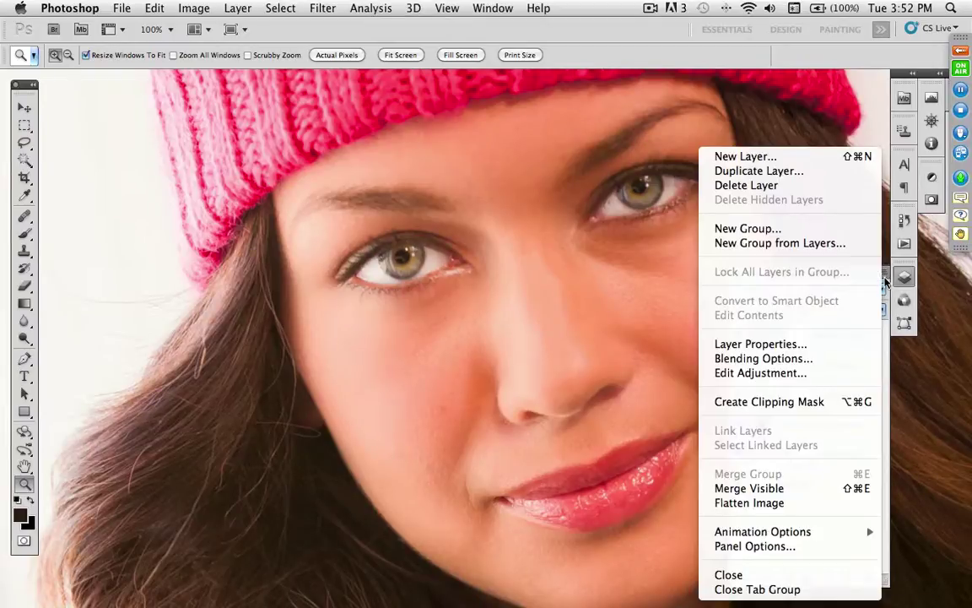
left_click(884, 278)
left_click(884, 278)
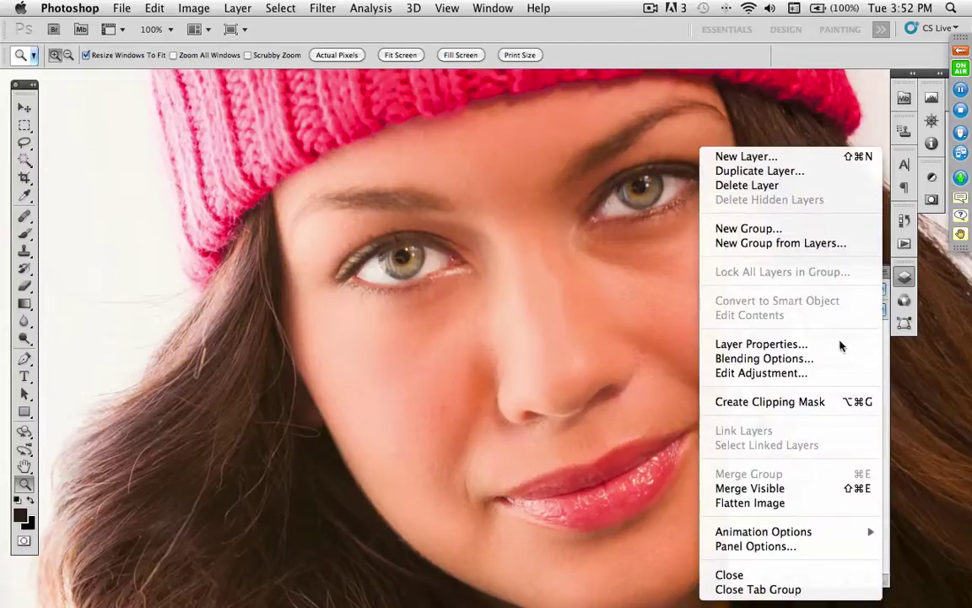
left_click(823, 490)
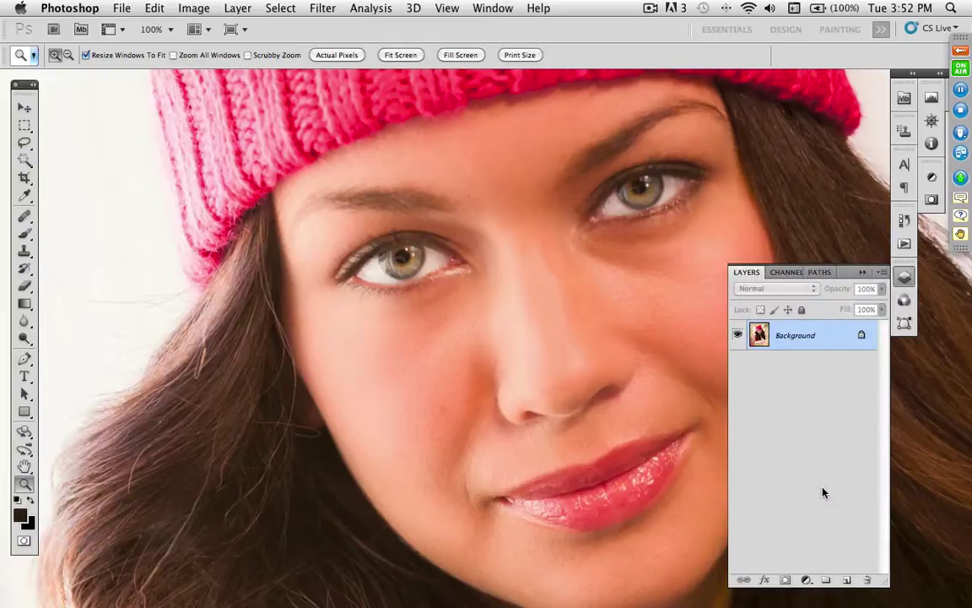
key("ctrl+z")
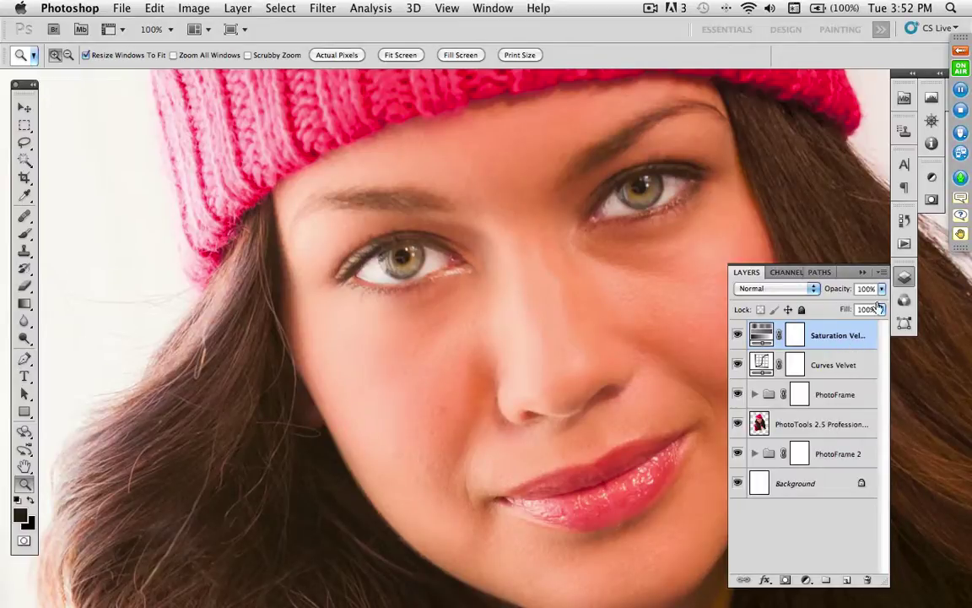
- Merge all visible layers into a new top layer and apply Smart Sharpen with Amount 180%, Radius 0.8 px, removing Gaussian Blur
left_click(882, 272)
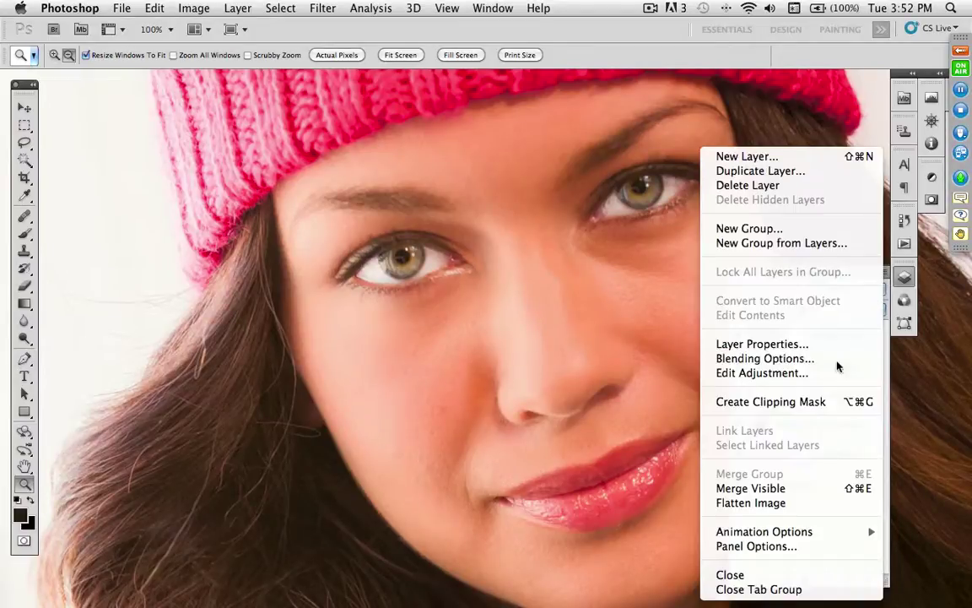
left_click(815, 488, "alt")
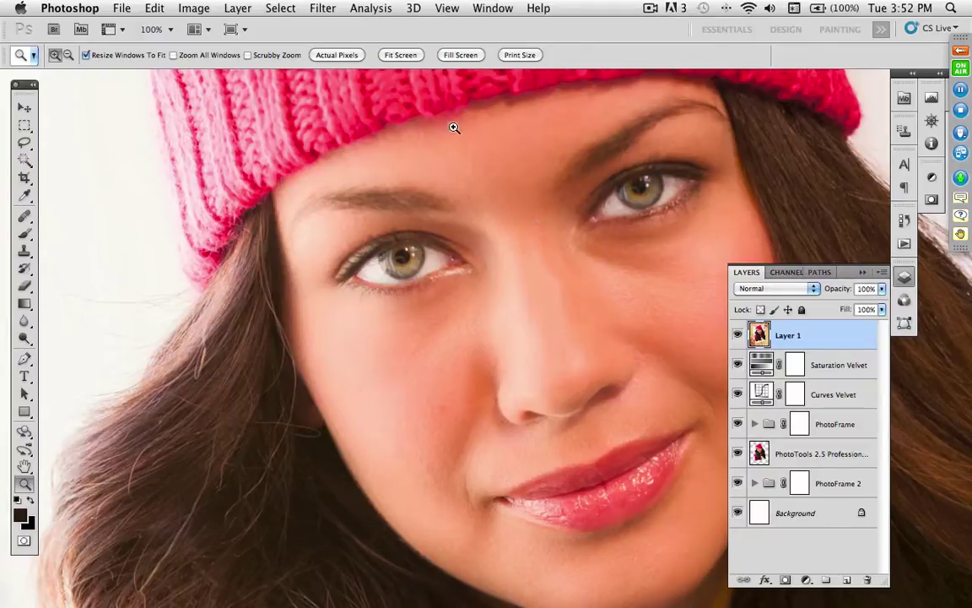
left_click(324, 8)
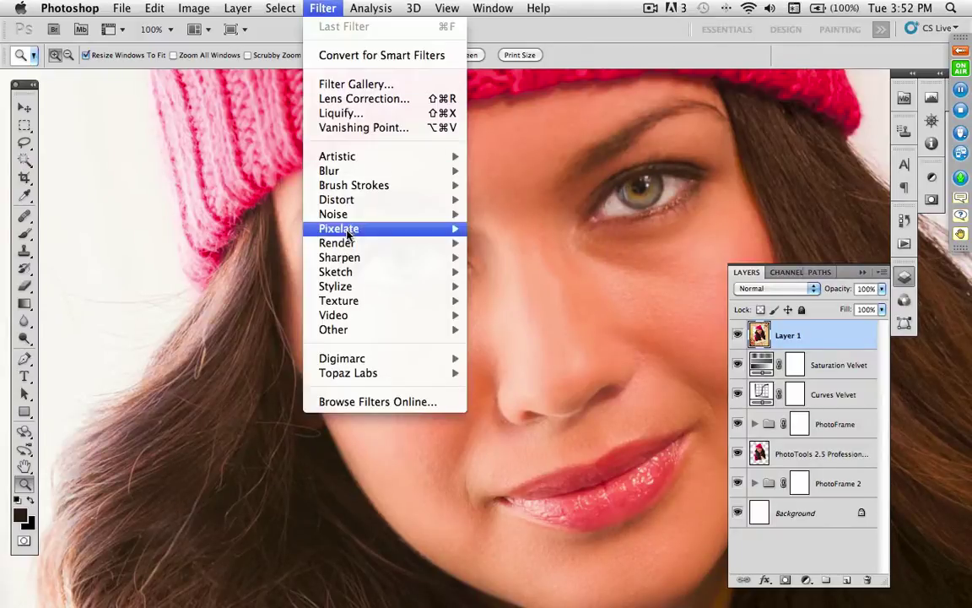
mouse_move(346, 250)
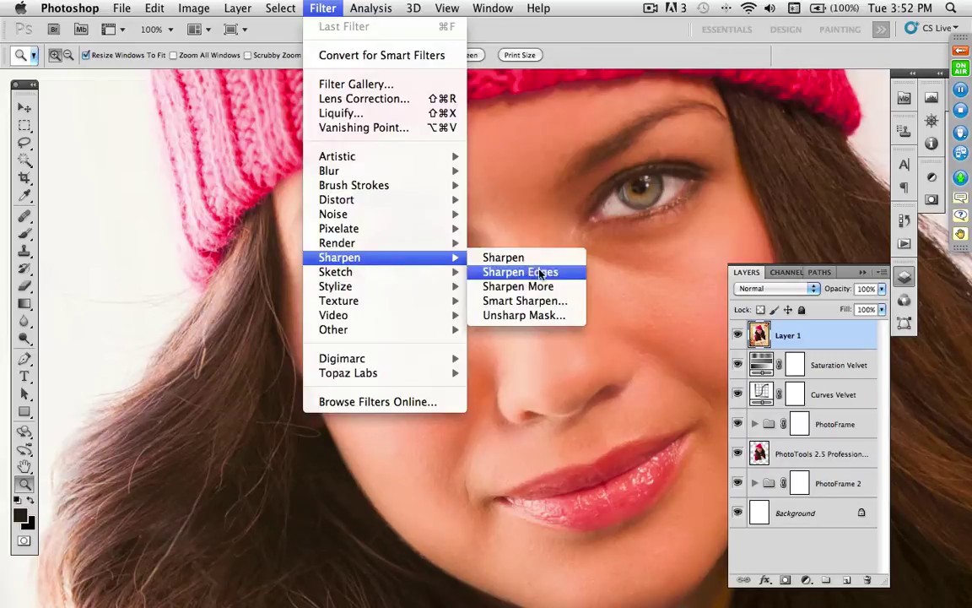
left_click(570, 308)
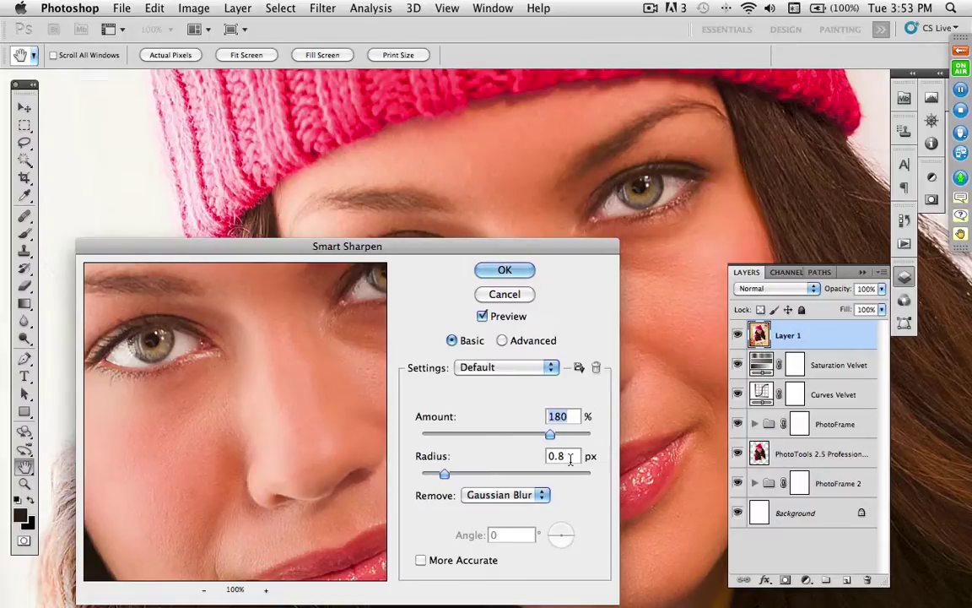
left_click_drag(376, 245, 429, 245)
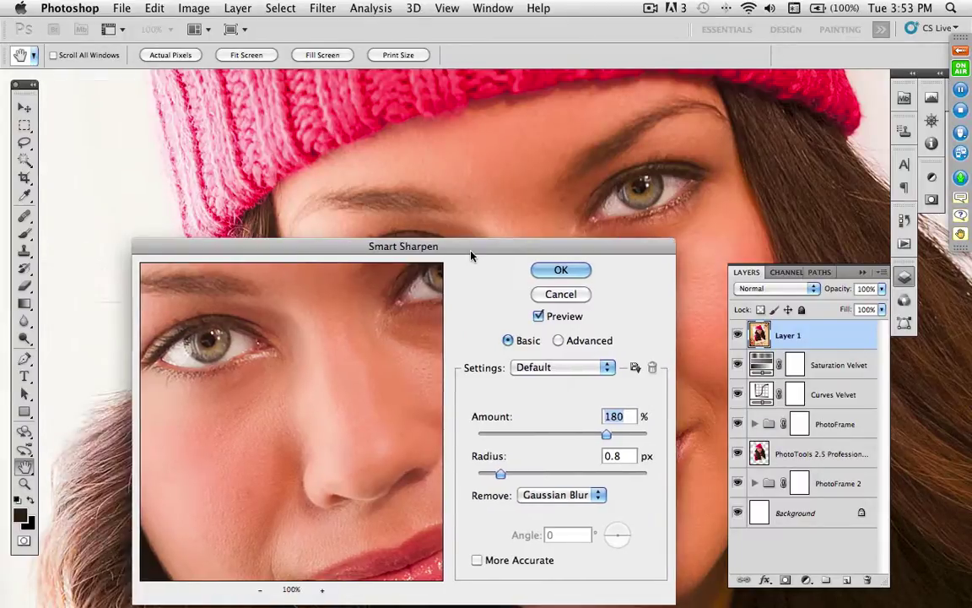
left_click_drag(206, 355, 286, 393)
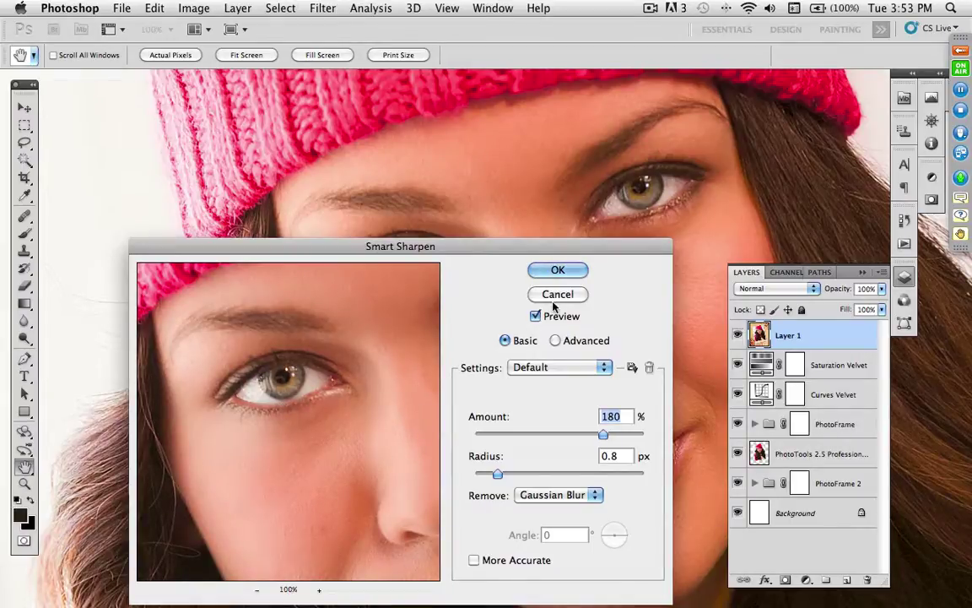
left_click(557, 270)
key("z")
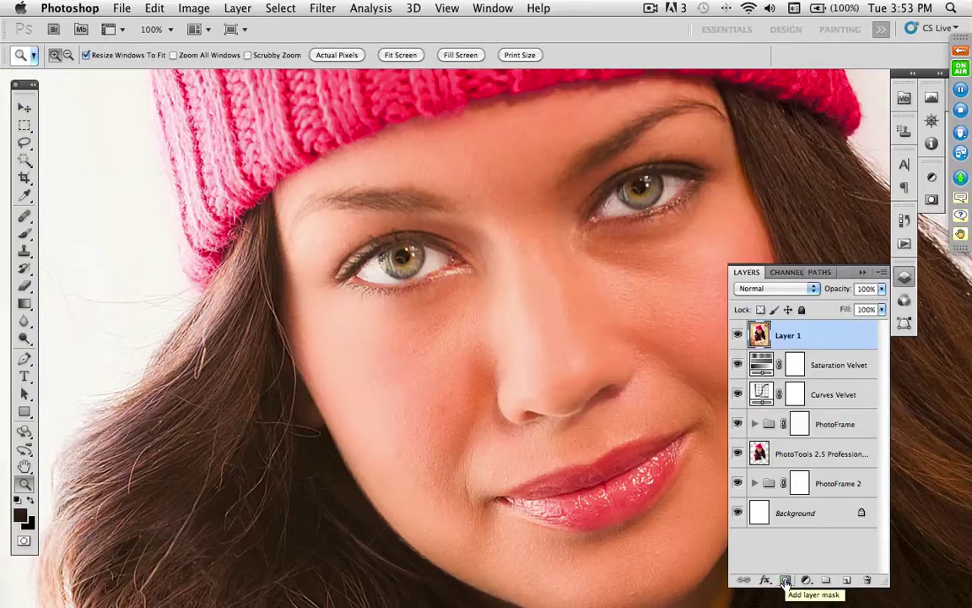
- Add a black layer mask to the sharpened layer and paint white at 50% opacity over both eyes and the lips
key("alt")
left_click(784, 580, "alt")
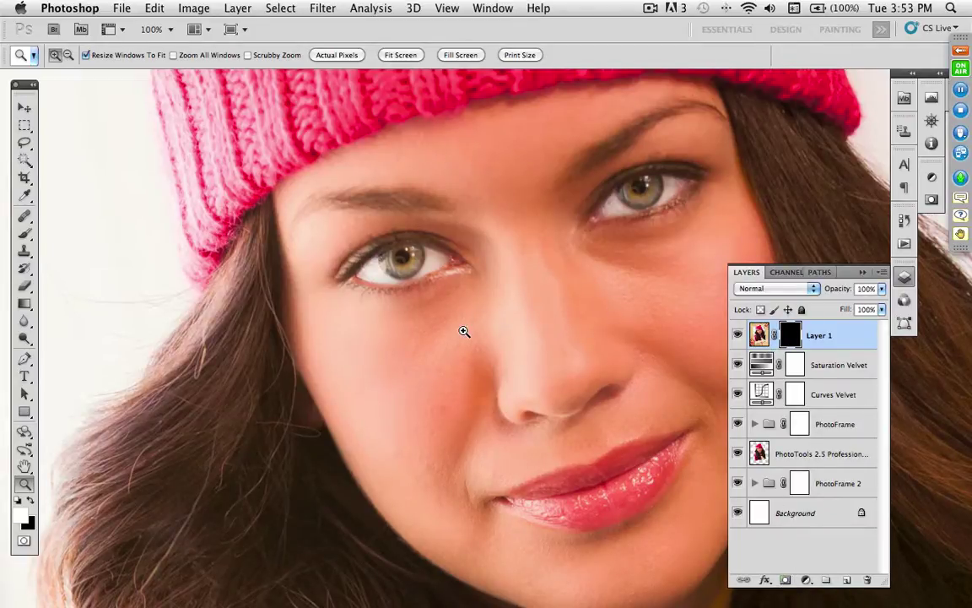
key("b")
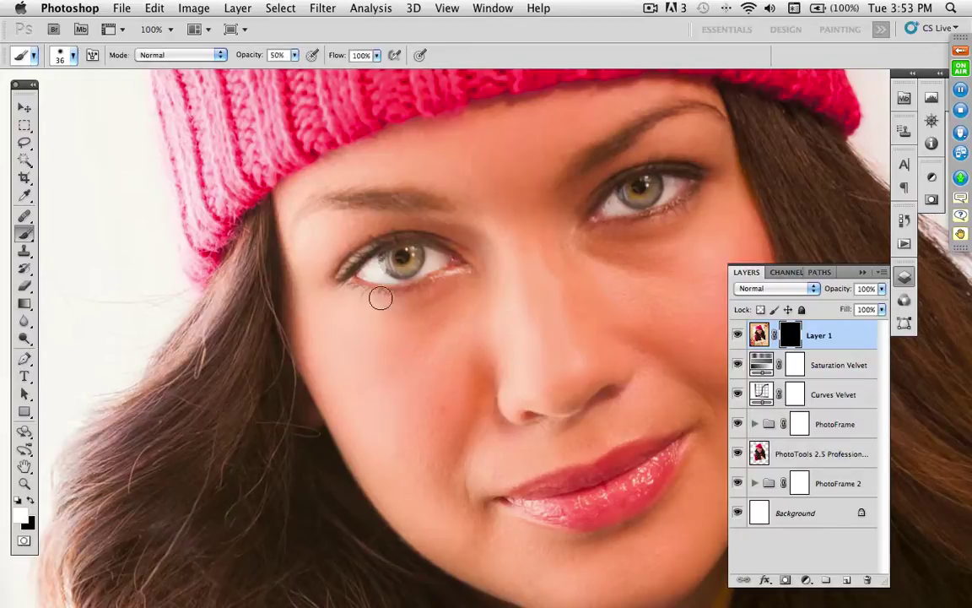
left_click_drag(335, 265, 347, 256)
left_click(366, 341)
mouse_move(365, 341)
left_mouse_down()
mouse_move(432, 345)
mouse_move(352, 343)
mouse_move(521, 341)
mouse_move(394, 345)
mouse_move(443, 337)
mouse_move(436, 228)
mouse_move(443, 448)
mouse_move(429, 218)
mouse_move(427, 408)
mouse_move(420, 251)
mouse_move(423, 321)
mouse_move(413, 256)
mouse_move(338, 273)
mouse_move(341, 288)
mouse_move(341, 264)
left_mouse_up()
mouse_move(549, 515)
left_mouse_down()
mouse_move(648, 482)
mouse_move(651, 459)
mouse_move(526, 496)
mouse_move(608, 483)
left_mouse_up()
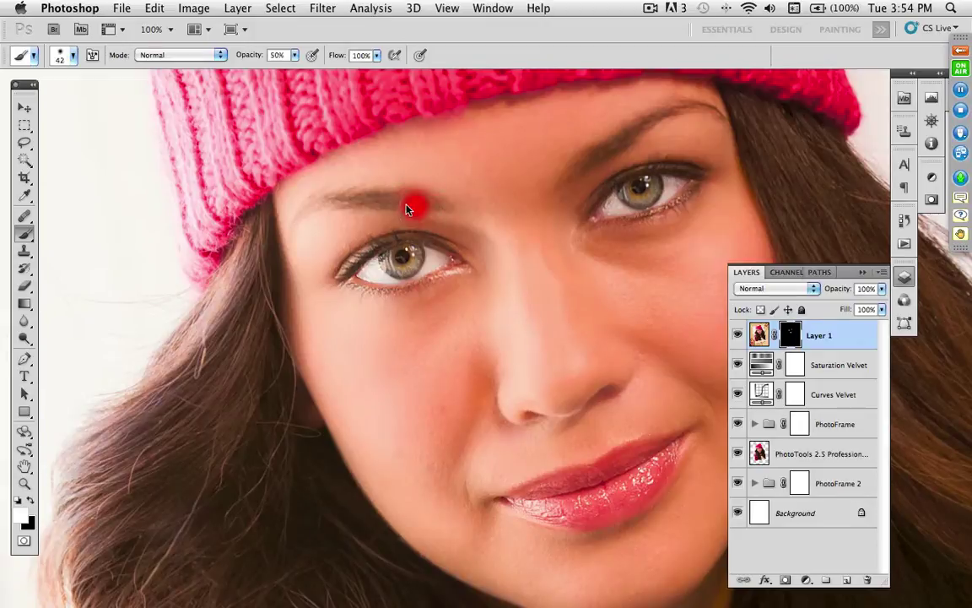
- Paint white on the sharpened layer's mask along both eyebrows with a 40 px brush at 50% opacity
key("bracketright")
key("bracketright")
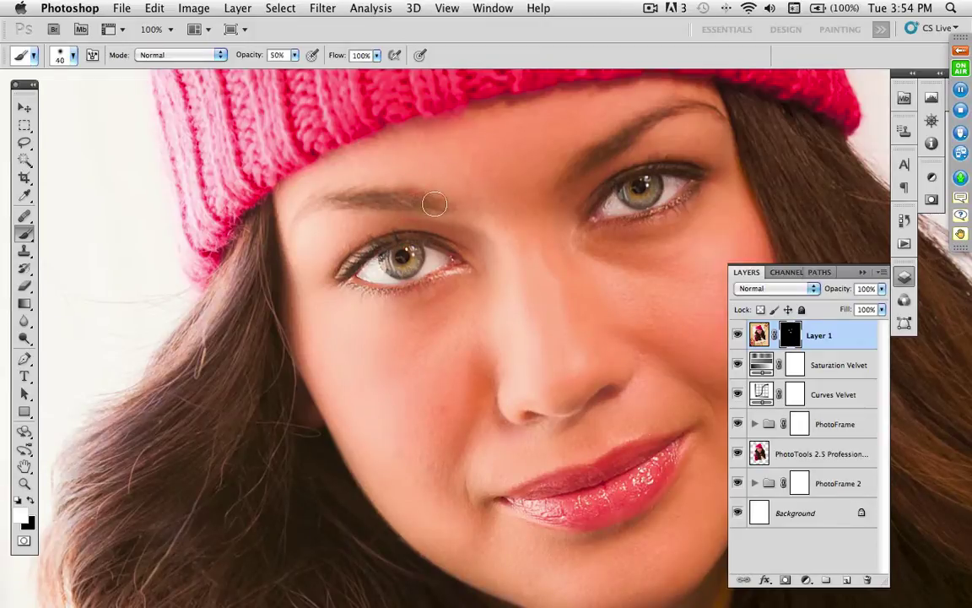
mouse_move(340, 197)
left_mouse_down()
mouse_move(431, 203)
mouse_move(316, 202)
mouse_move(423, 201)
left_mouse_up()
mouse_move(667, 122)
left_mouse_down()
mouse_move(628, 141)
mouse_move(700, 103)
mouse_move(645, 123)
mouse_move(602, 155)
mouse_move(657, 111)
left_mouse_up()
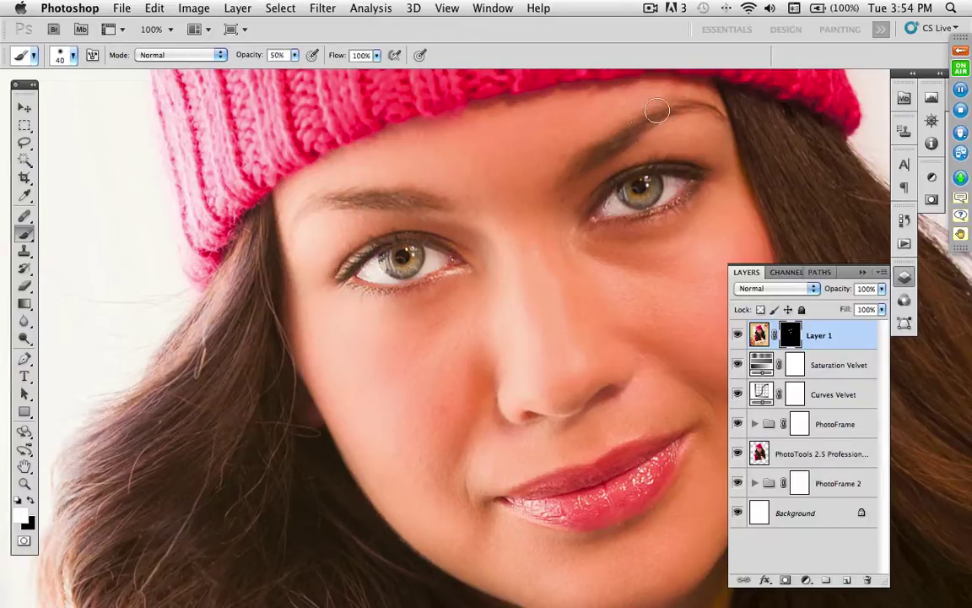
- Toggle the sharpened layer's visibility to compare the portrait with and without the selective sharpening
left_click(738, 336)
left_click(739, 337)
left_click(738, 337)
left_click(739, 336)
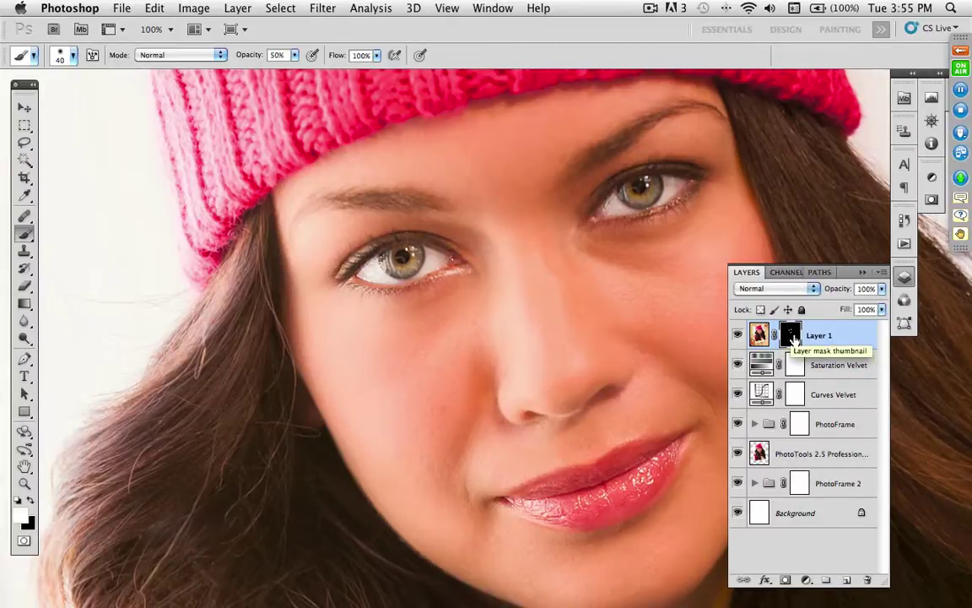
- View the sharpened layer's mask alone, soften its edges with a slight Gaussian Blur, and compare the image with the layer hidden and shown
left_click(792, 338, "alt")
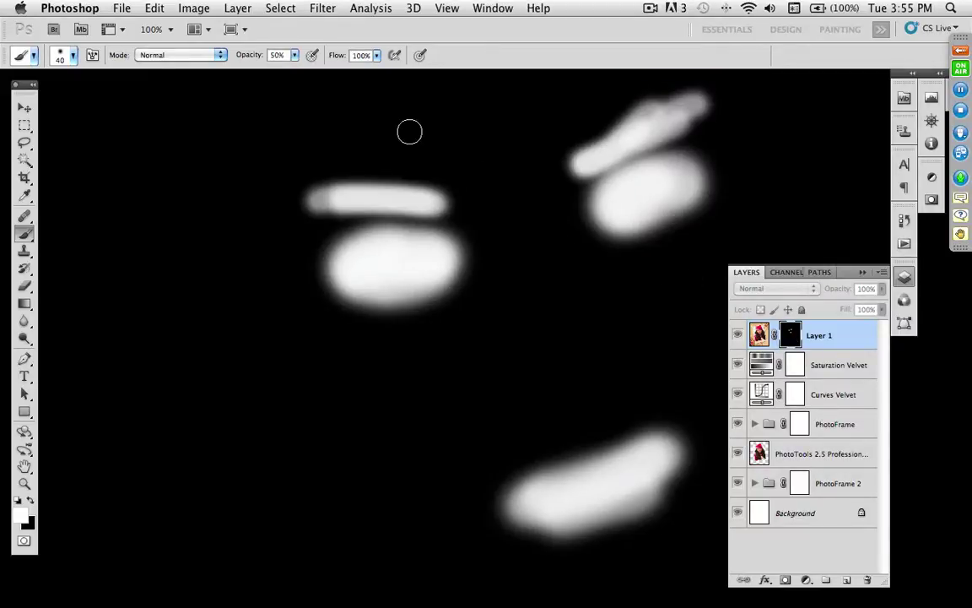
left_click(318, 8)
mouse_move(371, 170)
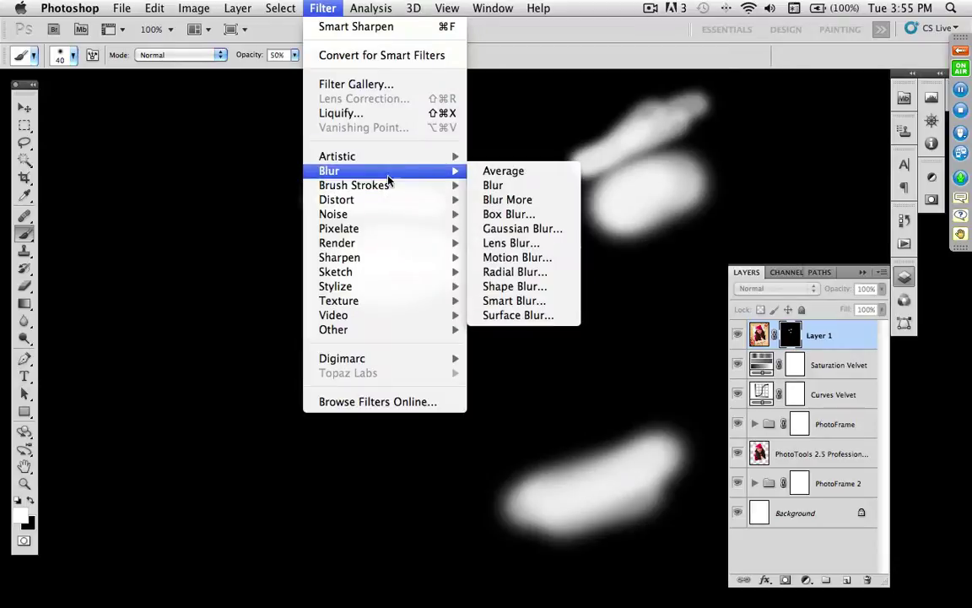
left_click(507, 230)
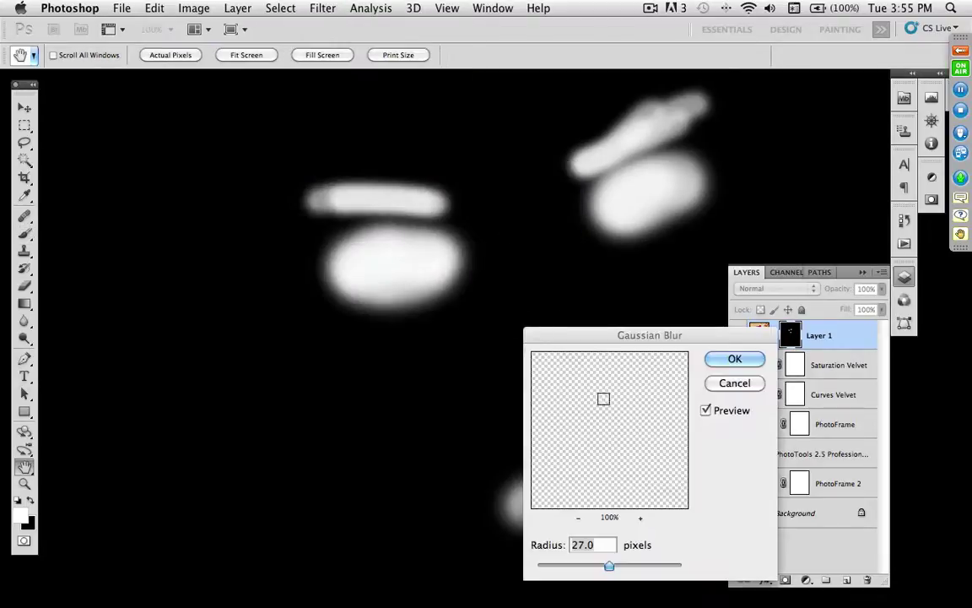
left_click(567, 567)
left_click_drag(567, 570, 571, 570)
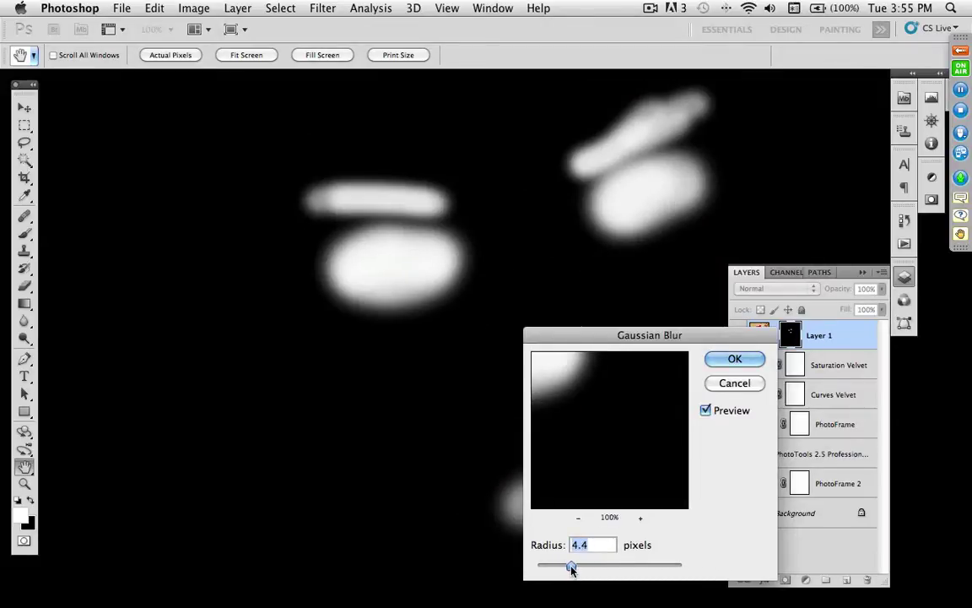
left_click_drag(571, 569, 576, 567)
left_click(735, 359)
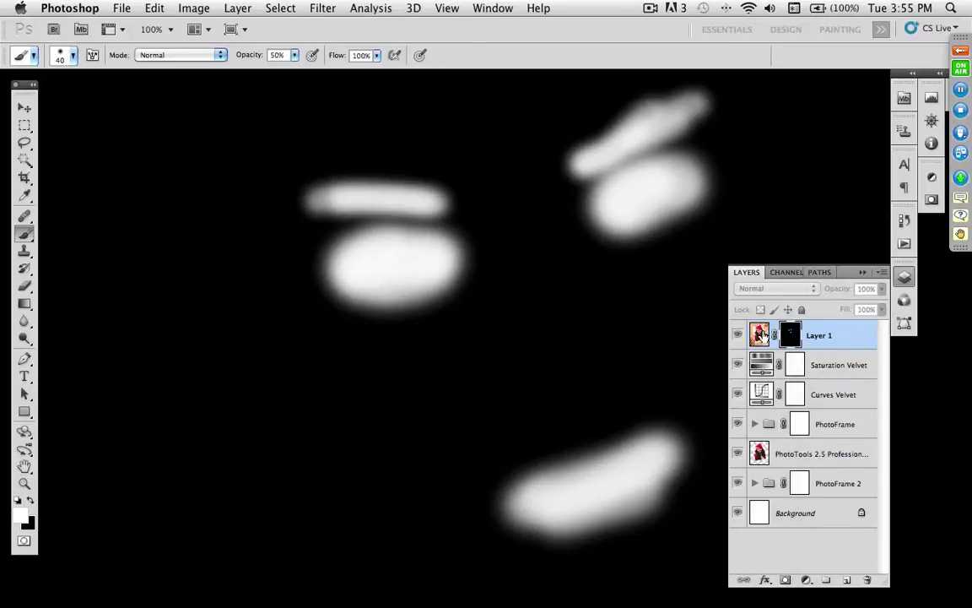
left_click(761, 335)
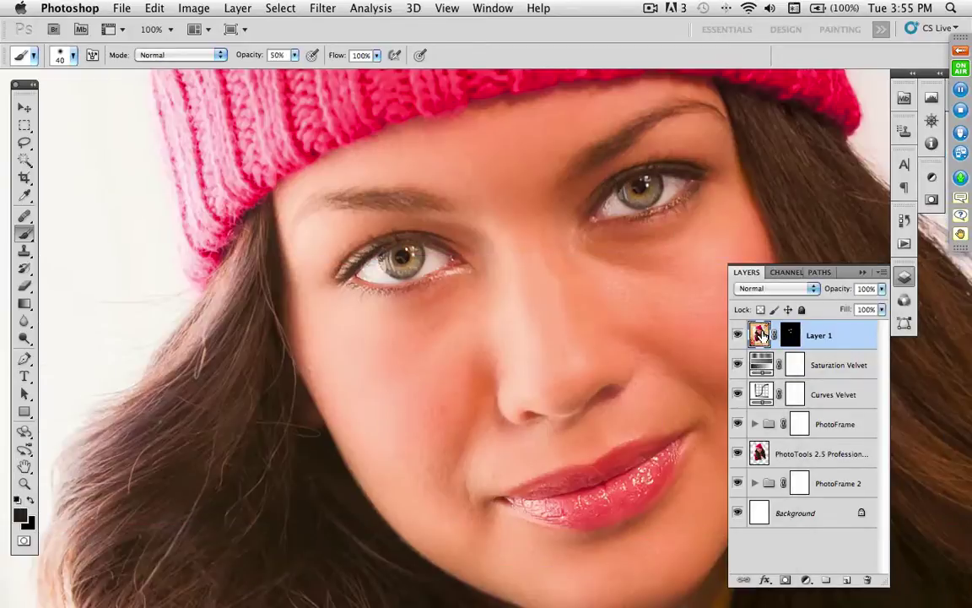
left_click(738, 336)
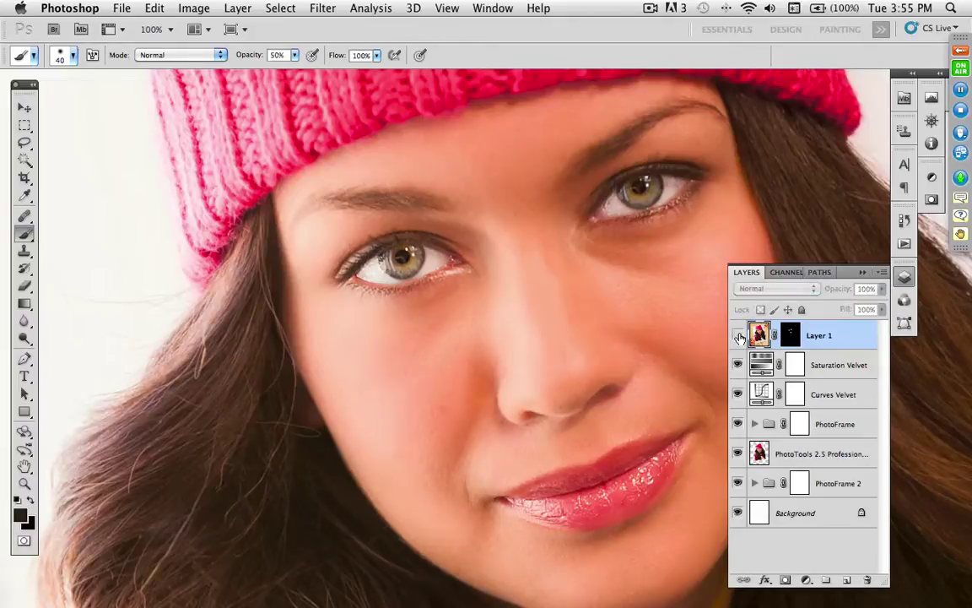
left_click(738, 336)
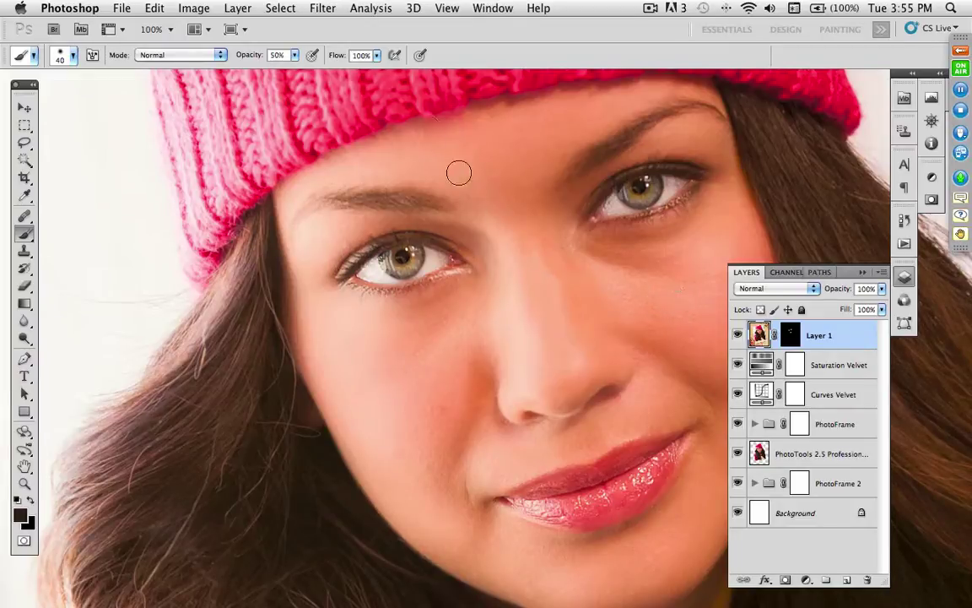
- Open the custom proof setup to examine the simulated device, rendering intent and black point compensation settings
left_click(442, 7)
mouse_move(474, 26)
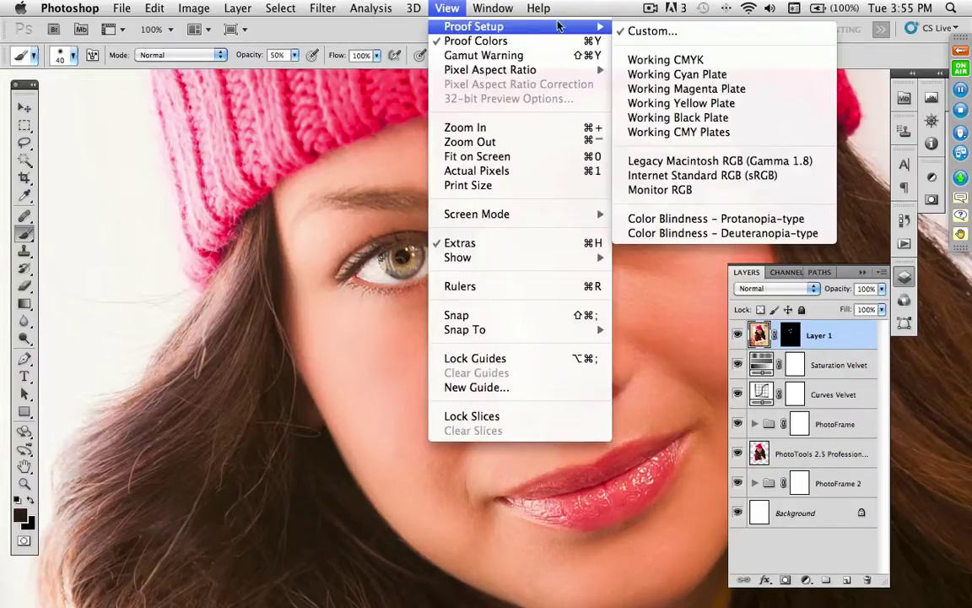
left_click(644, 31)
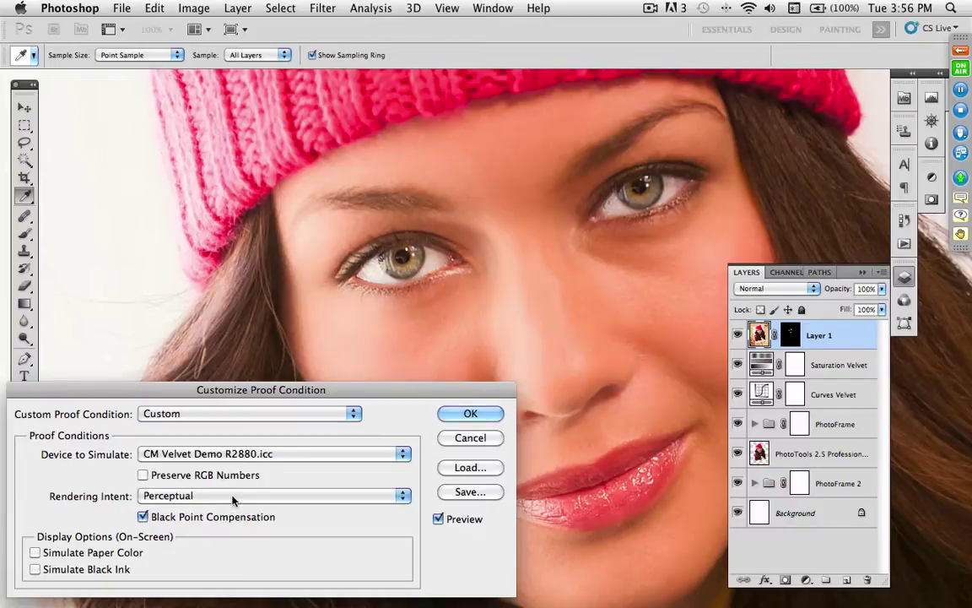
left_click(470, 413)
key("b")
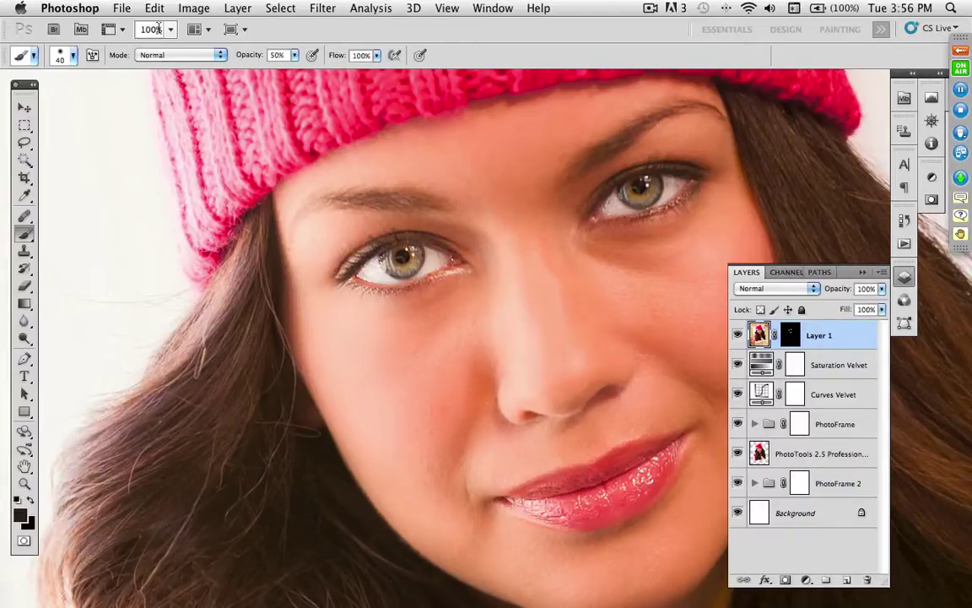
- In the print settings, let Photoshop manage colors and set the printer profile to CM Velvet Demo R2880.icc
left_click(116, 8)
left_click(270, 474)
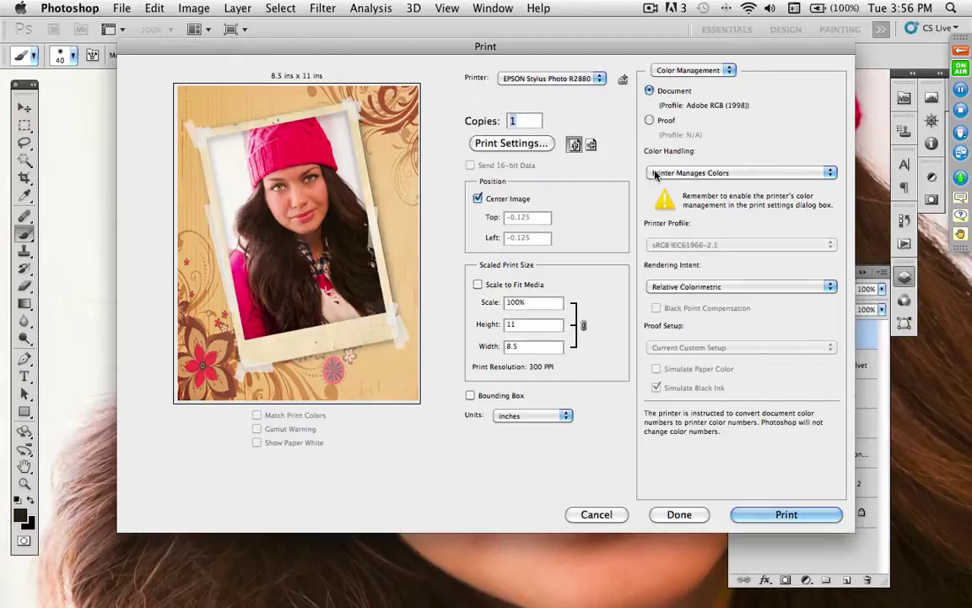
left_click(771, 176)
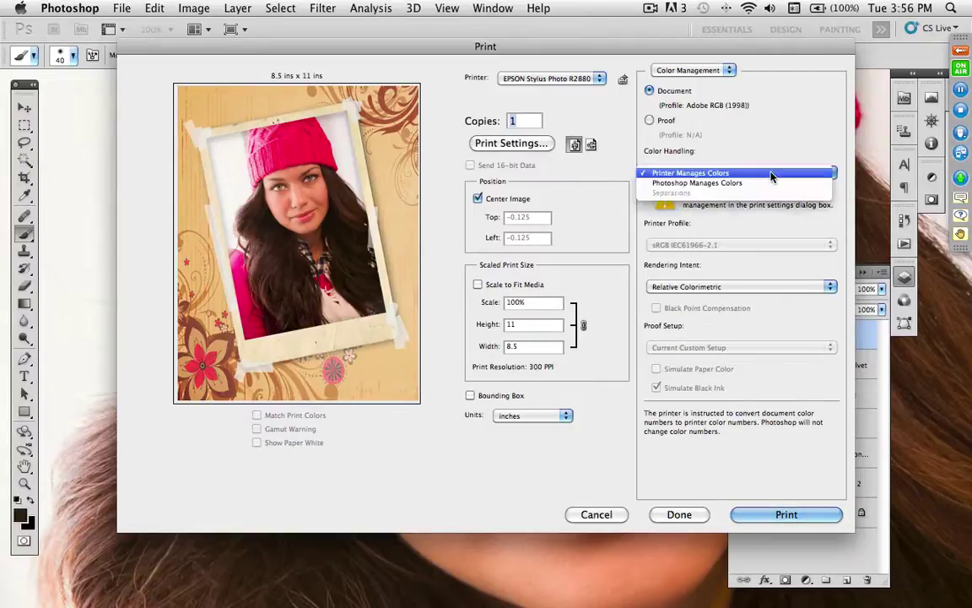
left_click(771, 183)
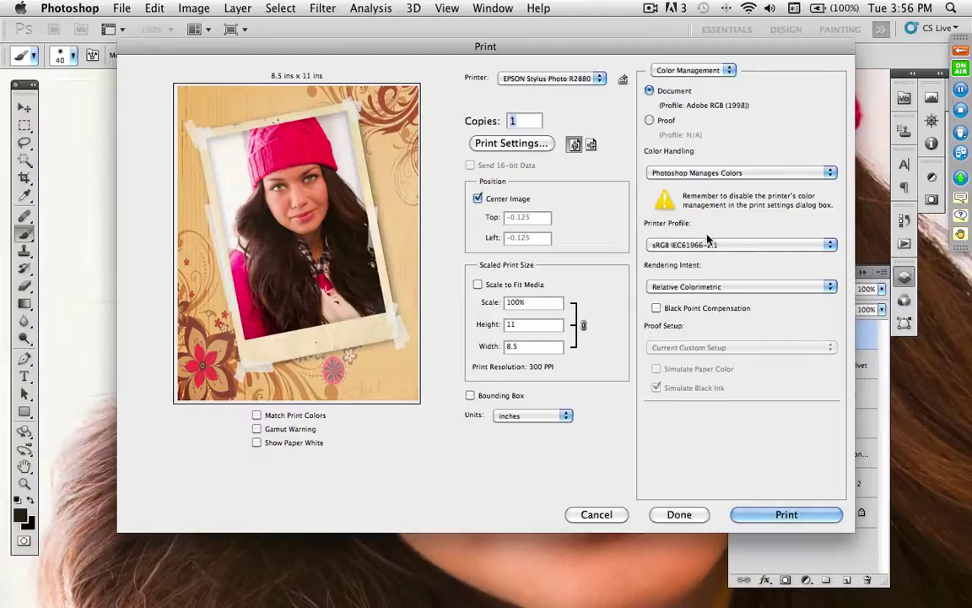
left_click(784, 243)
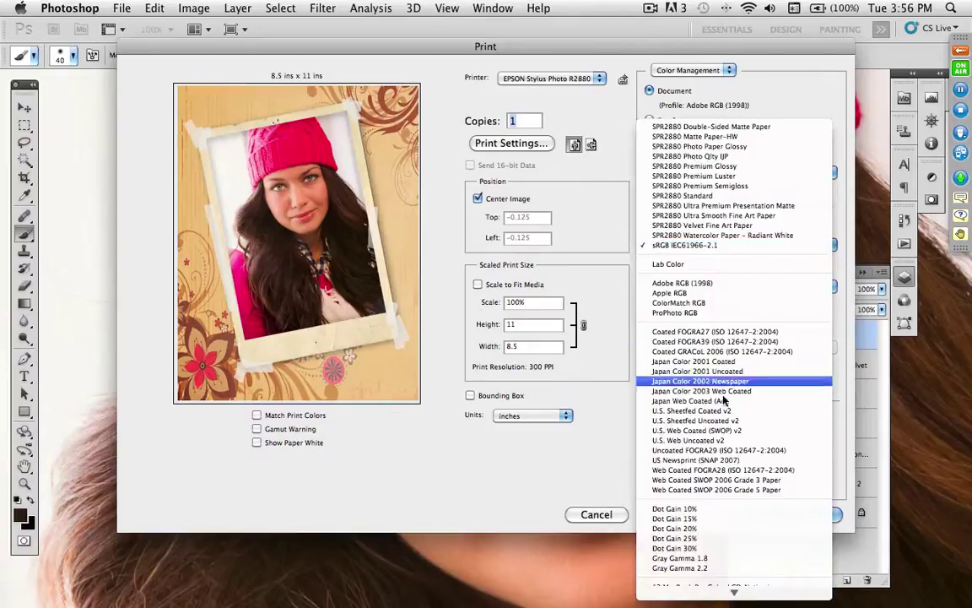
scroll(716, 570, "down", 10)
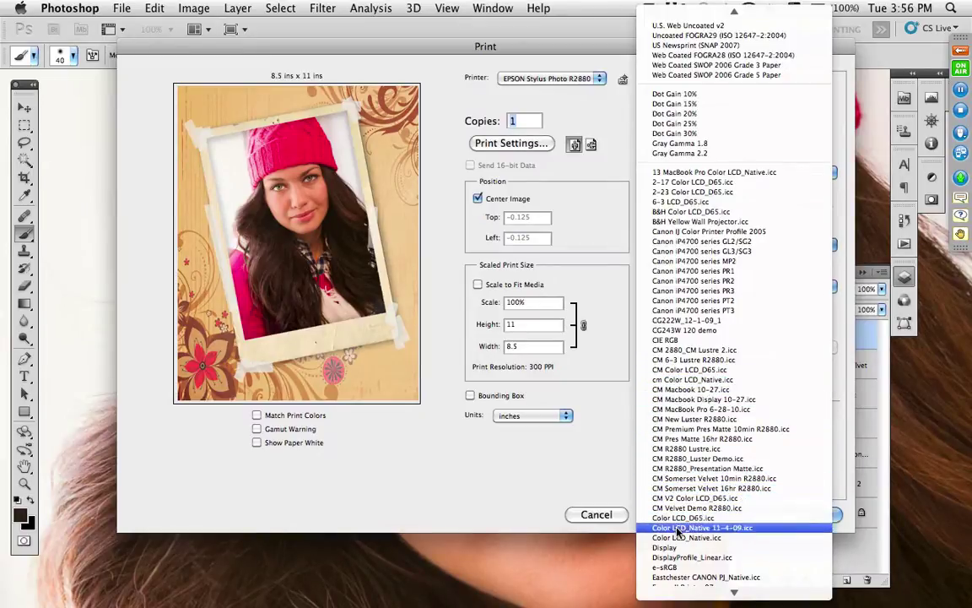
left_click(747, 509)
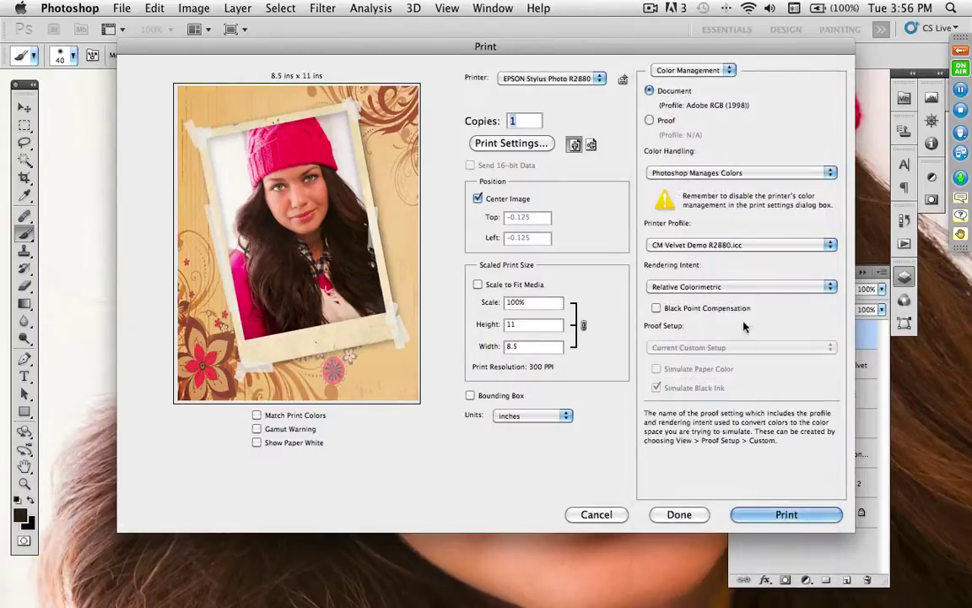
- Set the print rendering intent to Perceptual and enable Black Point Compensation
left_click(729, 287)
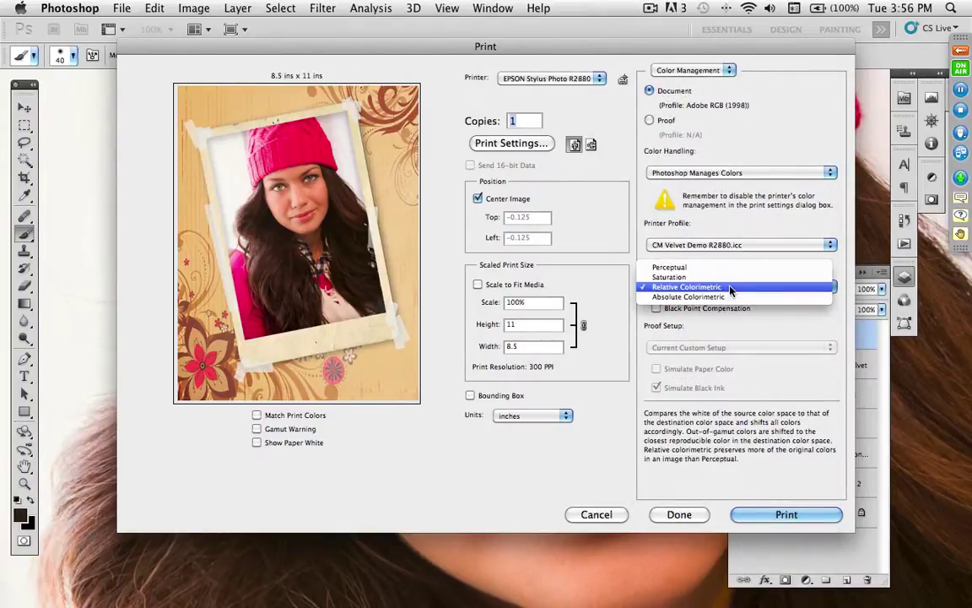
left_click(726, 274)
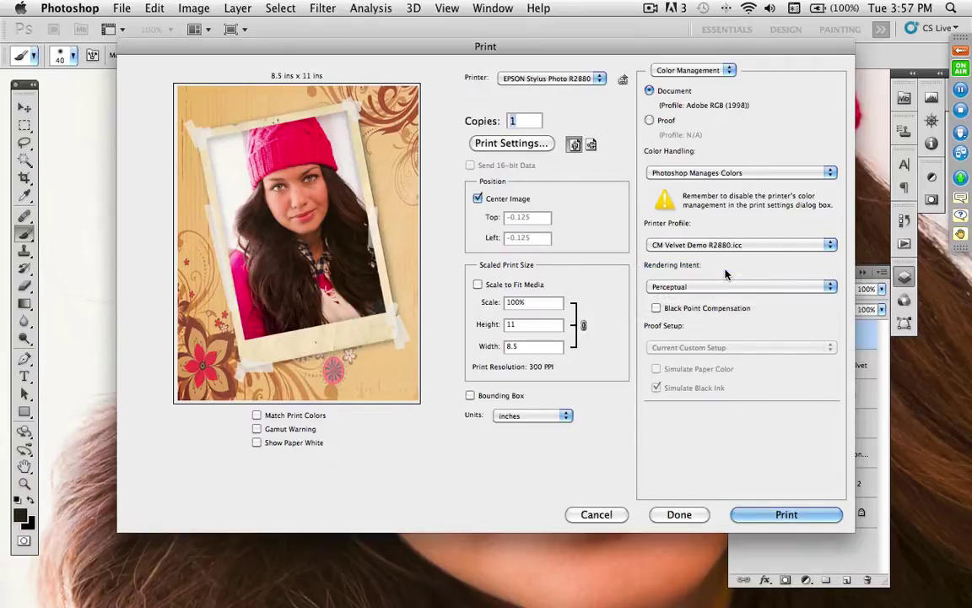
left_click(657, 307)
- Enable Match Print Colors, Gamut Warning and Show Paper White for the print preview
left_click(258, 415)
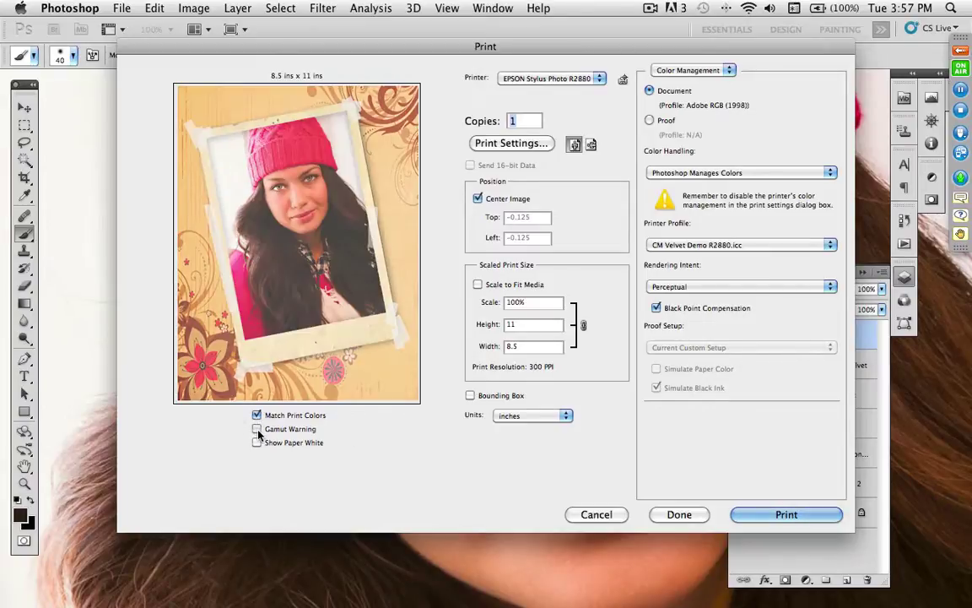
left_click(257, 428)
left_click(258, 442)
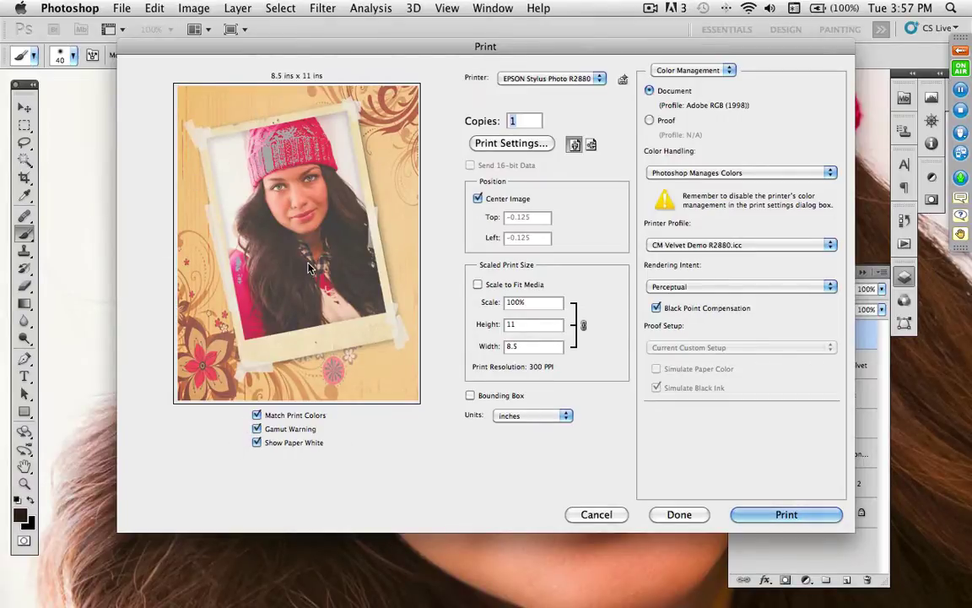
- Turn off Match Print Colors and review the printer driver's media type, color and print quality settings
left_click(258, 416)
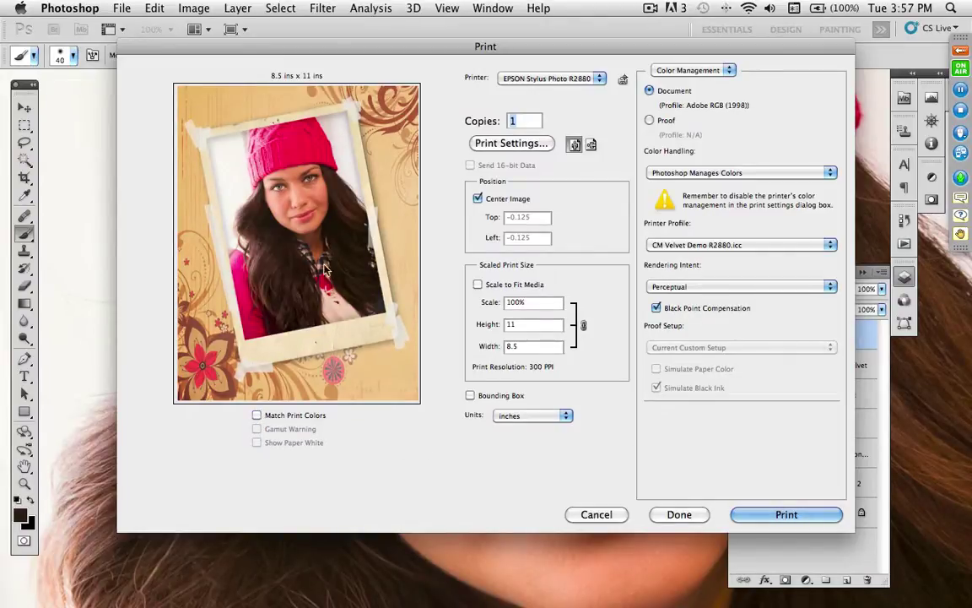
mouse_move(738, 175)
left_click(525, 145)
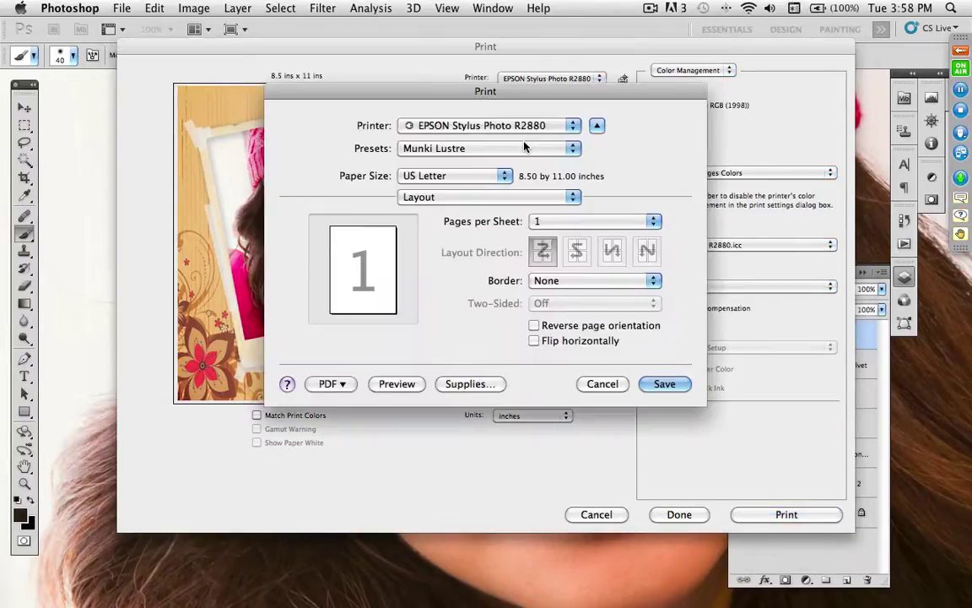
left_click(494, 198)
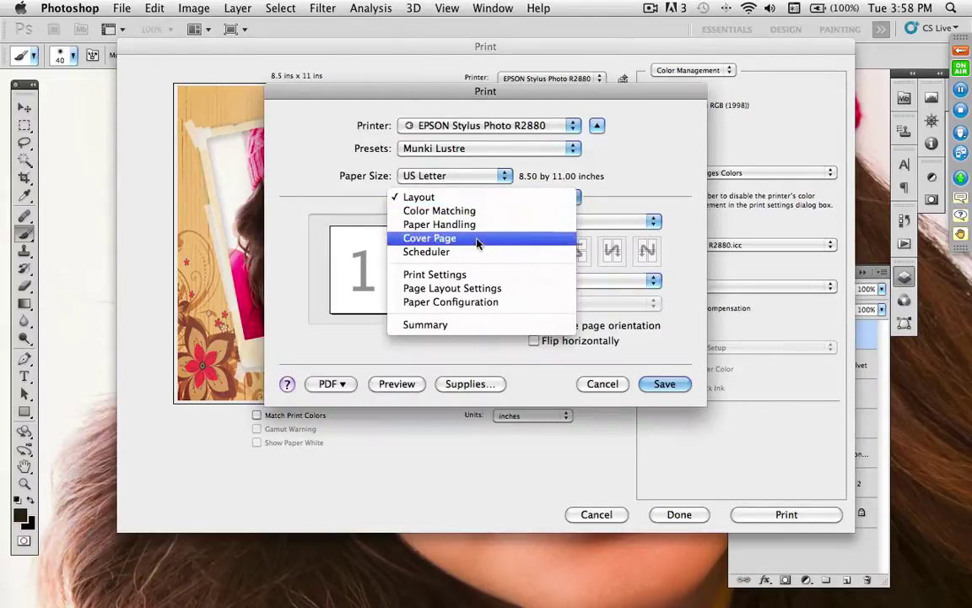
key("Escape")
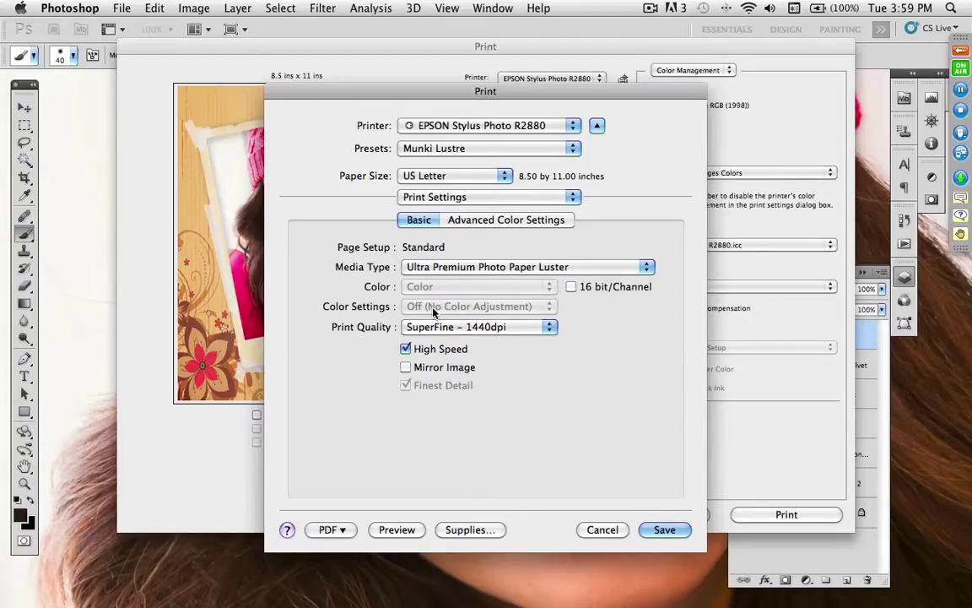
left_click(602, 529)
left_click(679, 514)
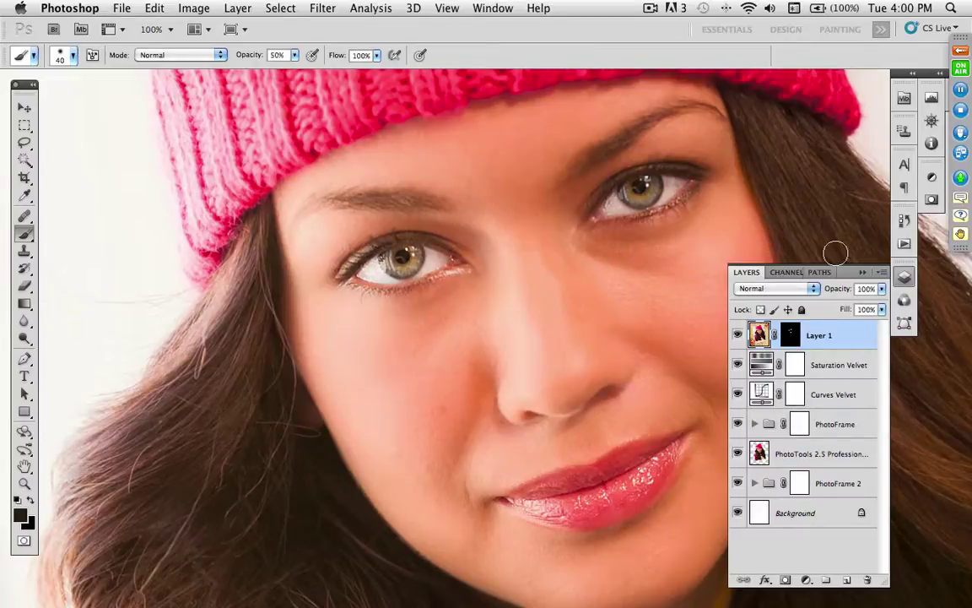
- Flatten the image and choose sRGB IEC61966-2.1 as the destination space for a profile conversion
left_click(882, 272)
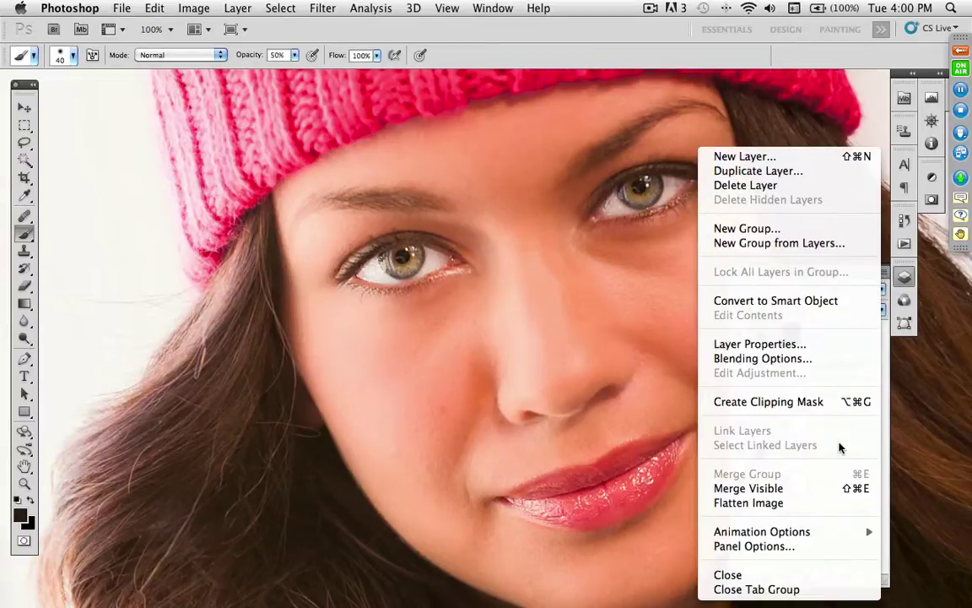
left_click(821, 504)
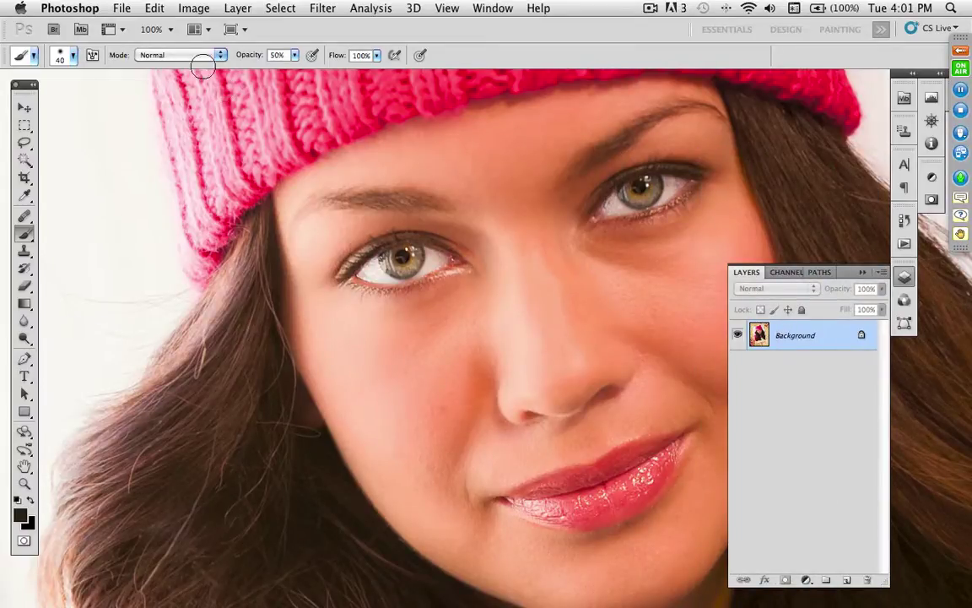
left_click(139, 9)
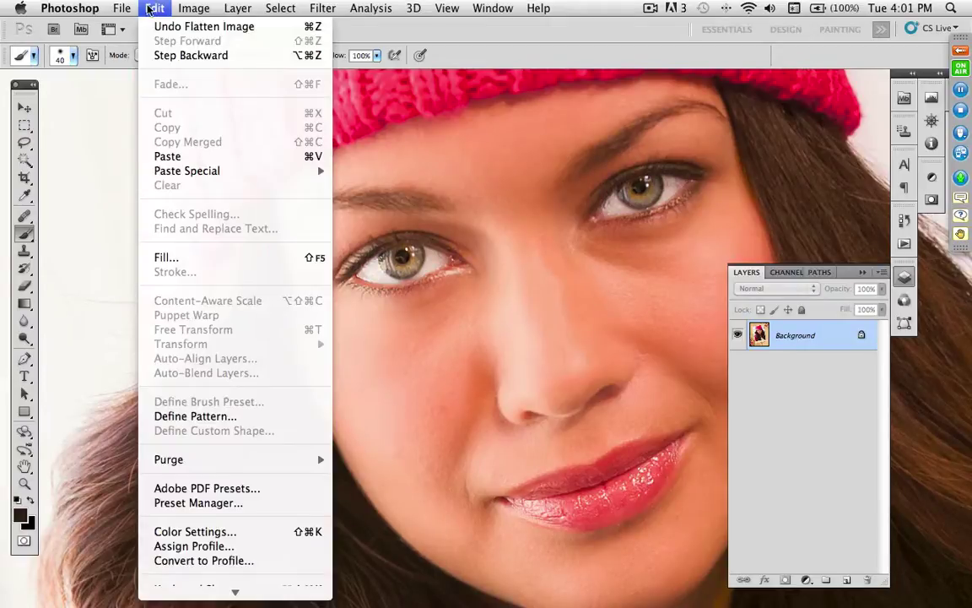
left_click(211, 561)
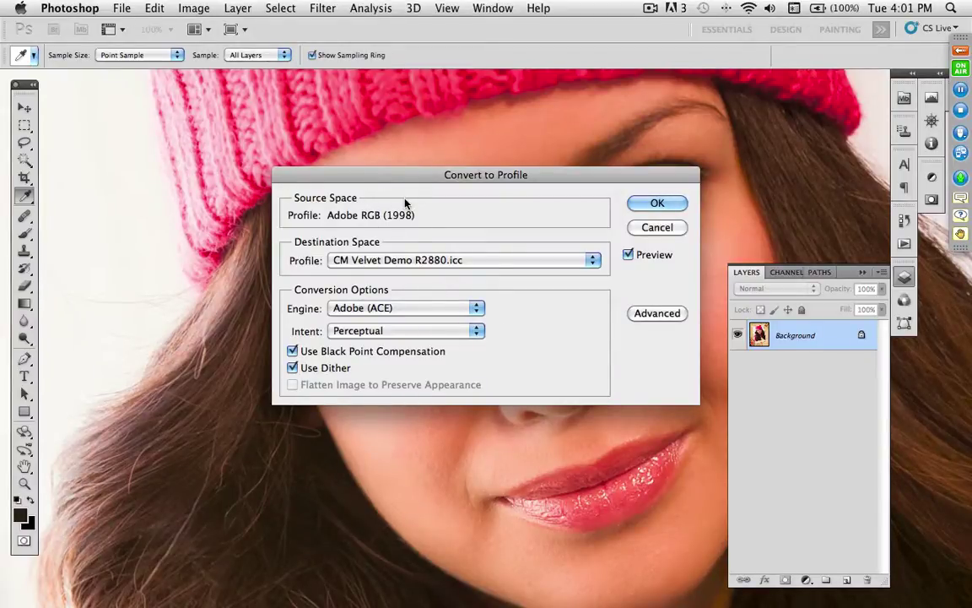
left_click(498, 267)
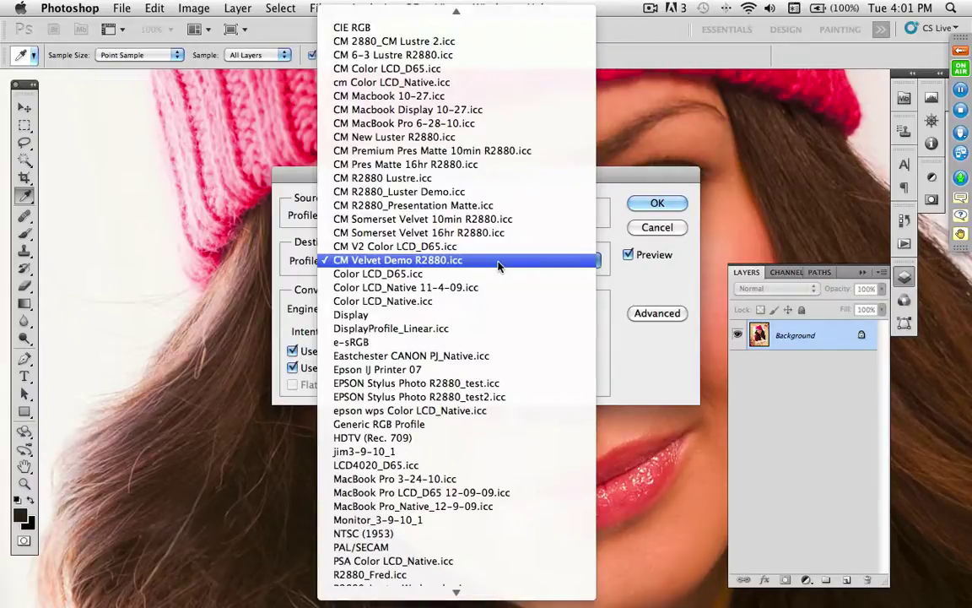
mouse_move(462, 9)
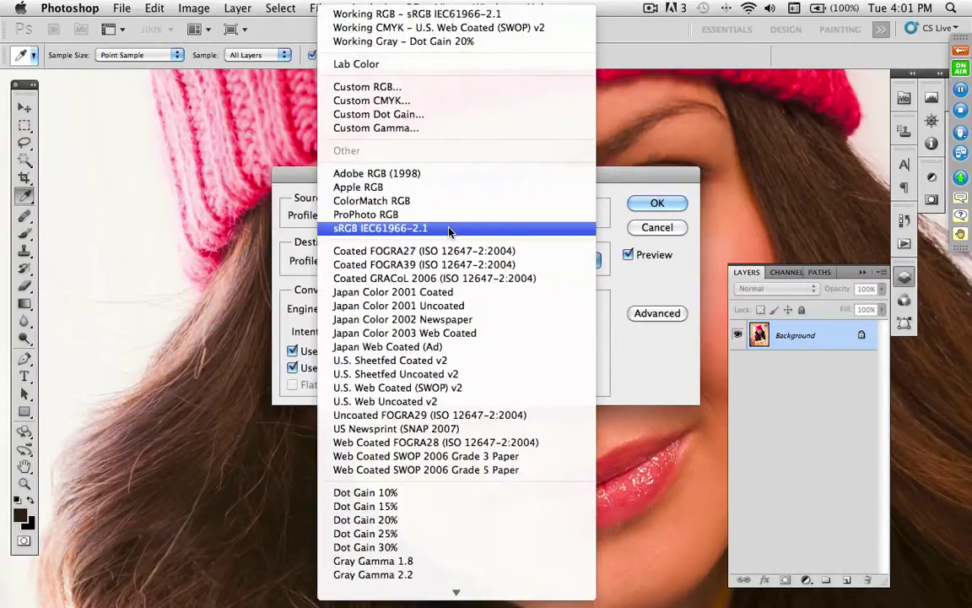
left_click(450, 230)
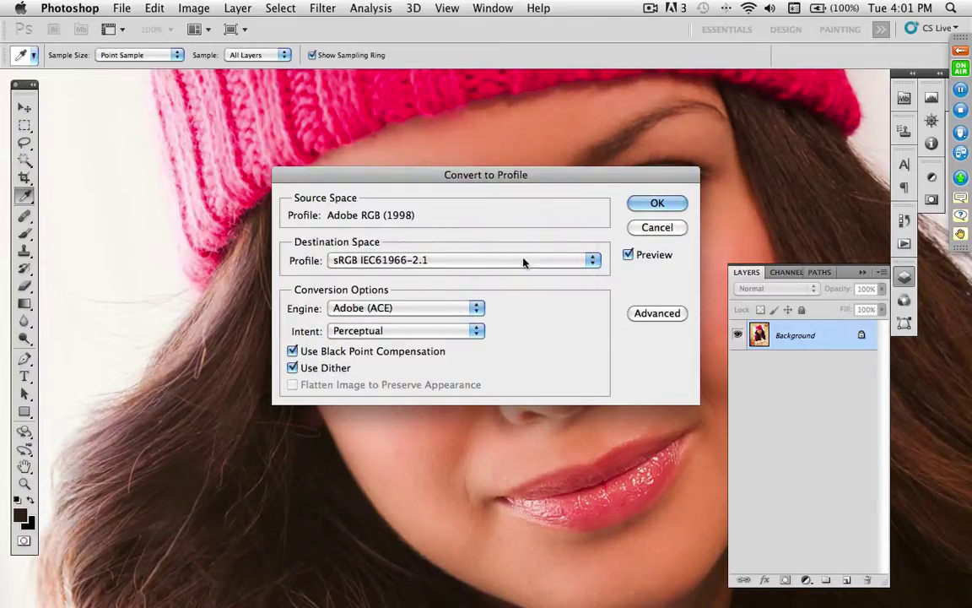
- Compare the image with the sRGB conversion preview on and off, and apply the conversion
left_click_drag(555, 184, 371, 339)
left_click(442, 411)
left_click(443, 411)
left_click(442, 411)
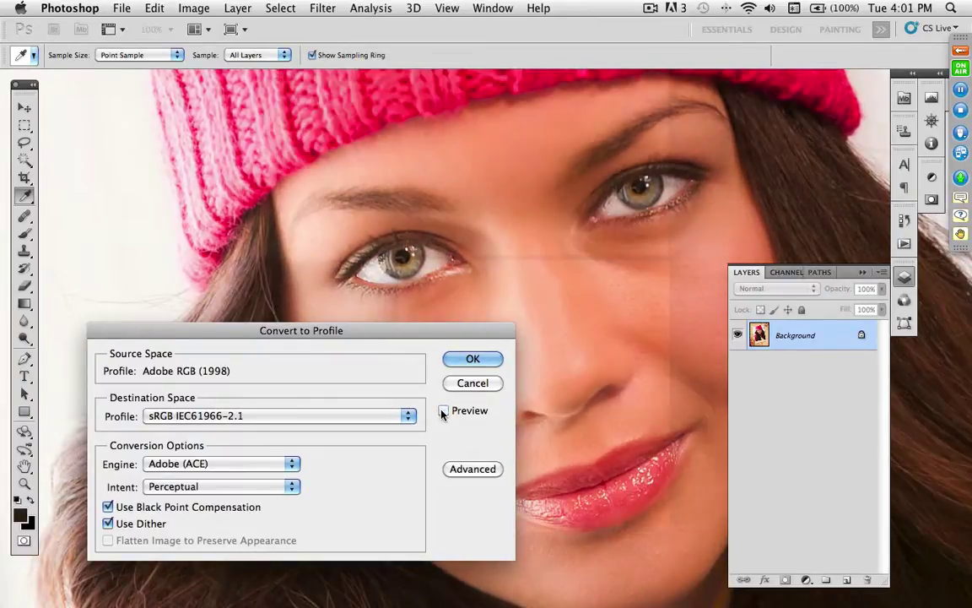
left_click(442, 411)
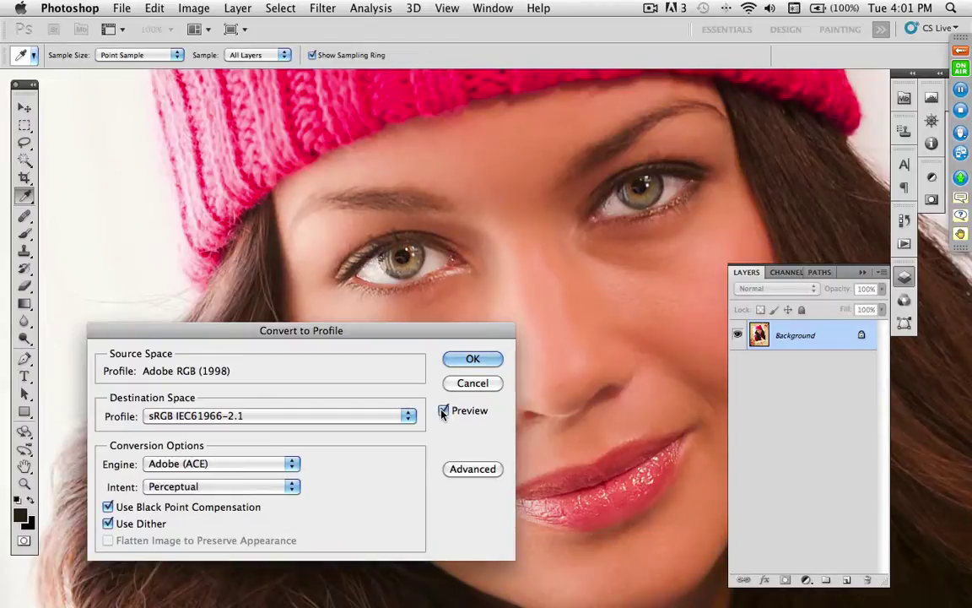
left_click(442, 411)
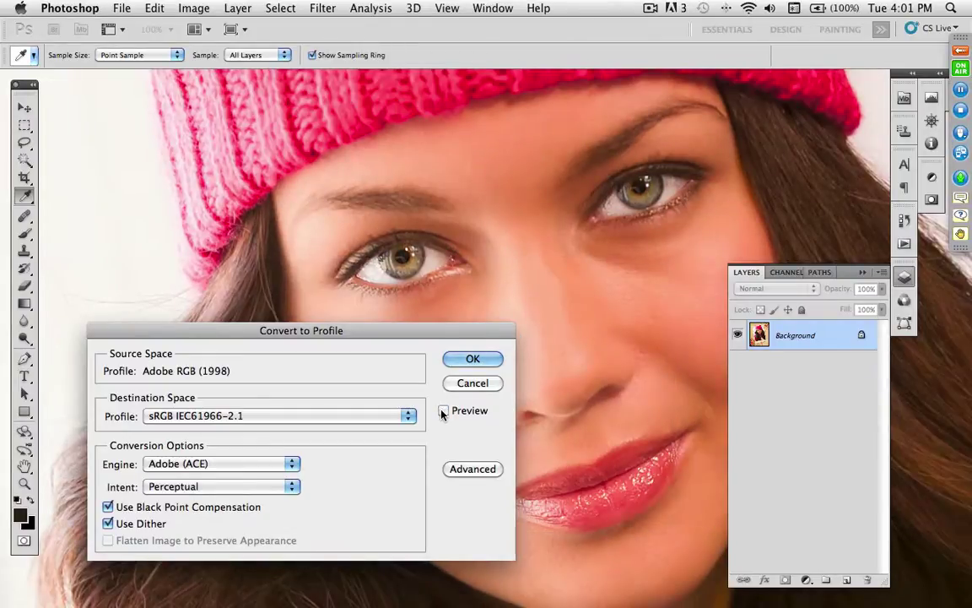
left_click(443, 411)
left_click(472, 358)
- Duplicate the Background layer of the flattened collage
key("b")
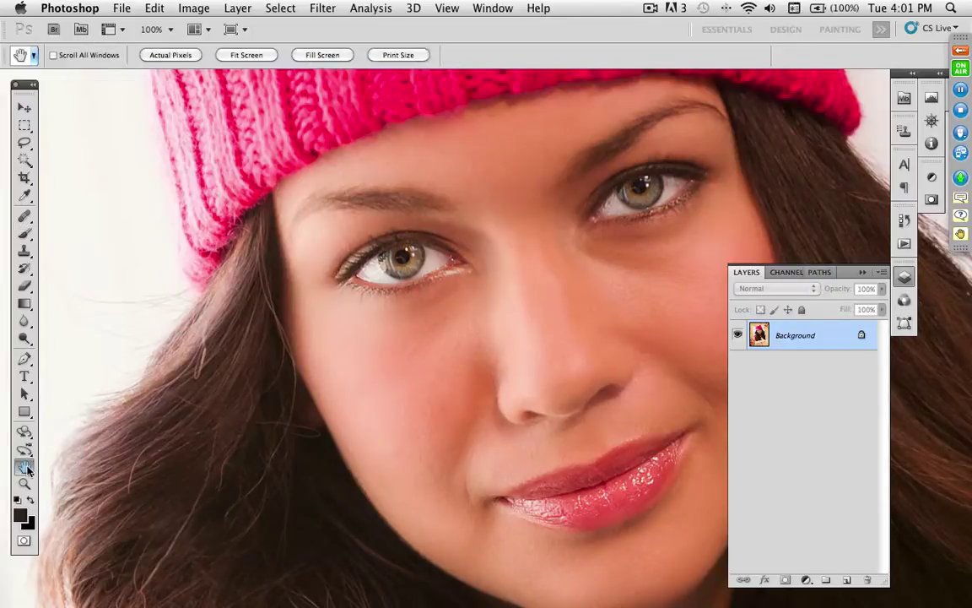
double_click(24, 467)
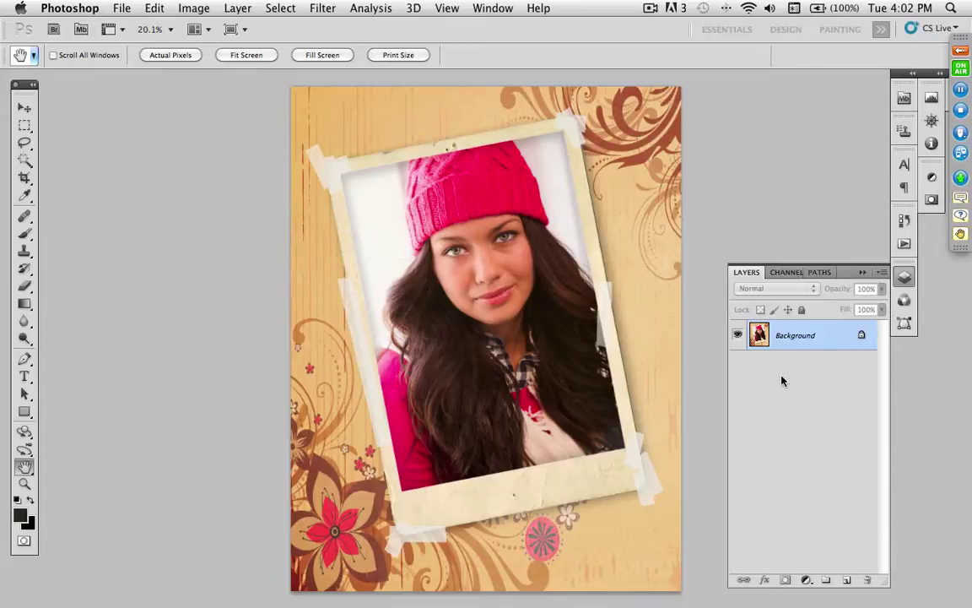
left_click_drag(789, 335, 846, 580)
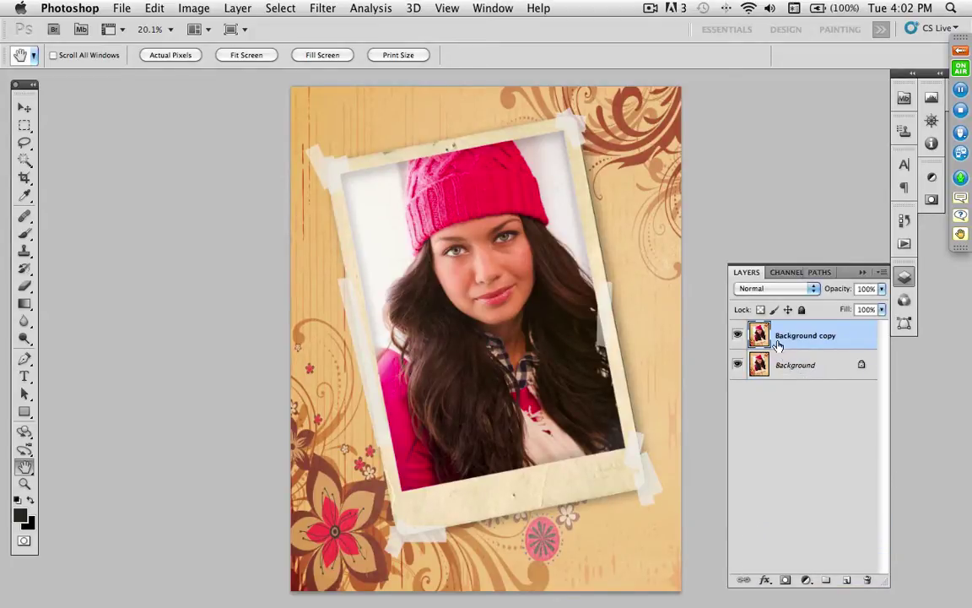
- Set the duplicated layer's blending mode to Overlay and its opacity to 21%
left_click(789, 289)
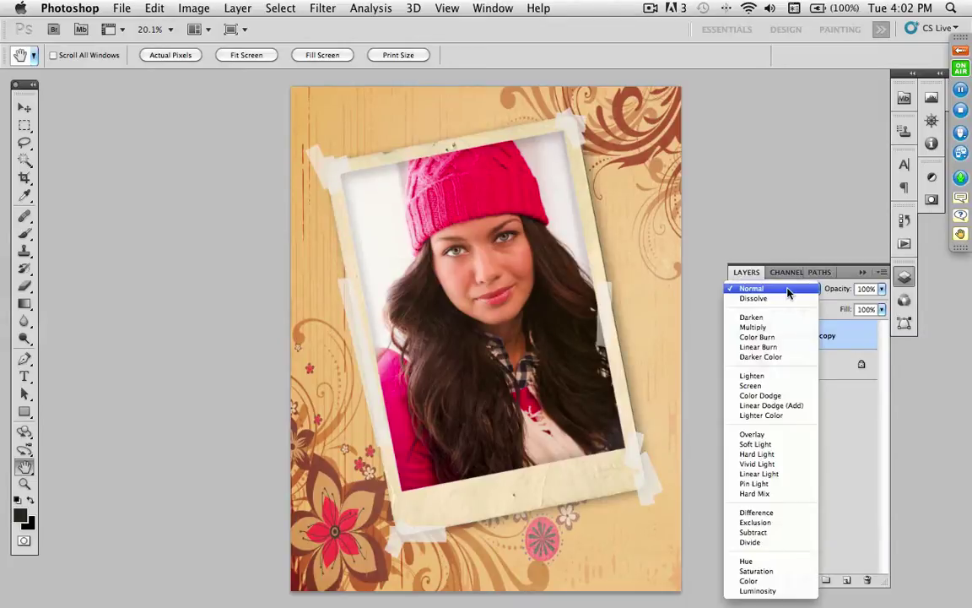
left_click(785, 439)
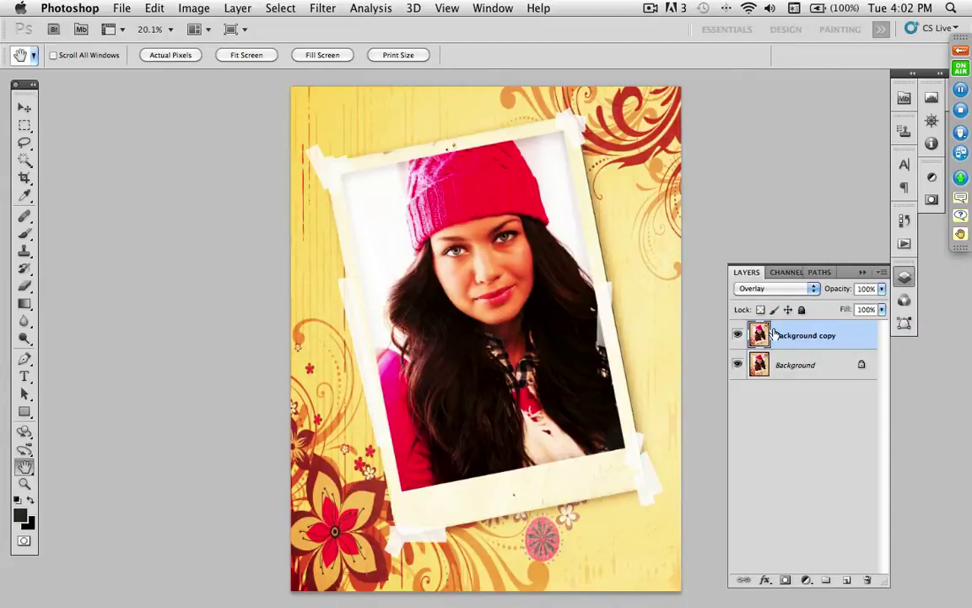
left_click(881, 290)
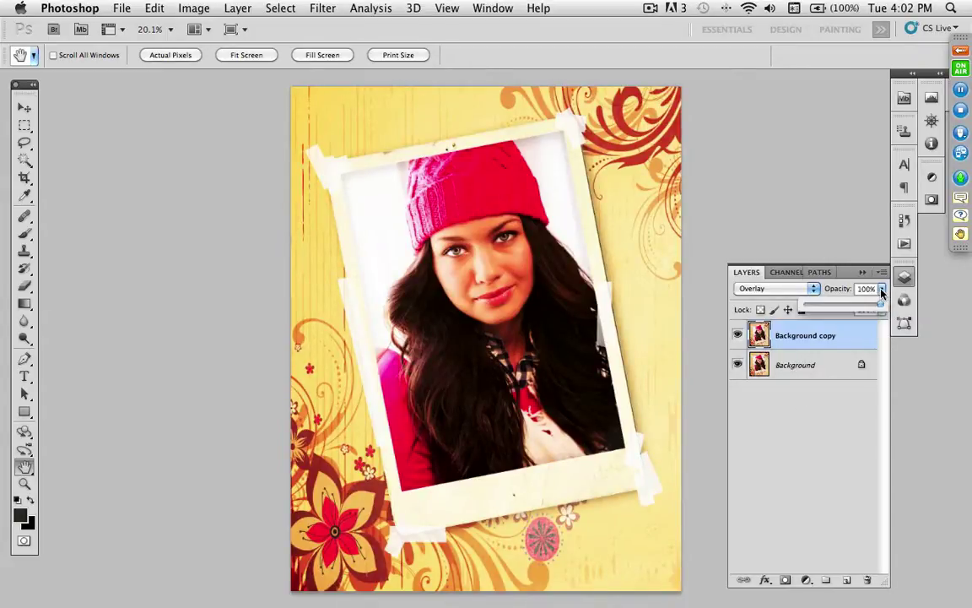
left_click_drag(879, 309, 821, 309)
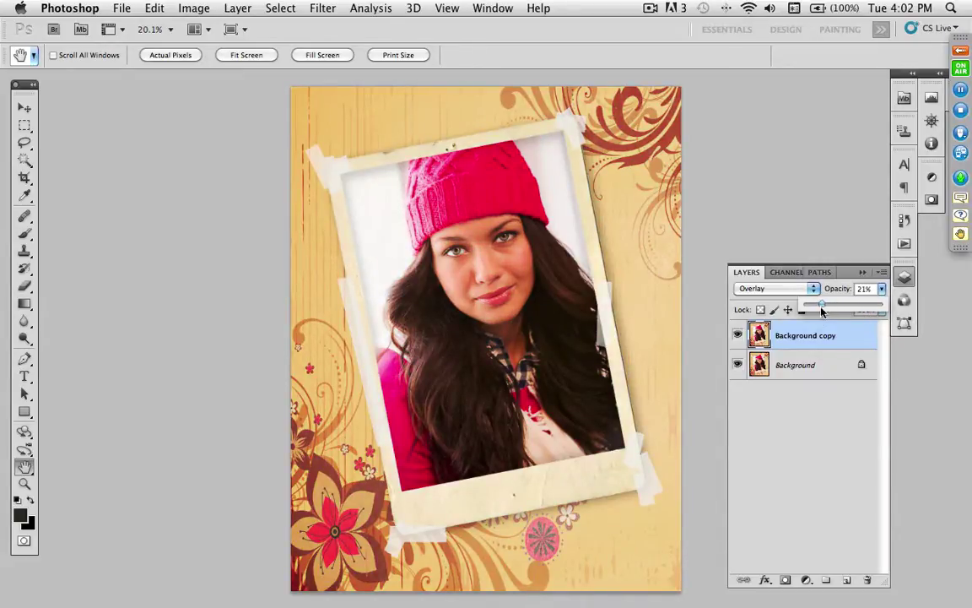
- Toggle the duplicated layer's visibility repeatedly to compare the image with and without the Overlay contrast boost
left_click(736, 336)
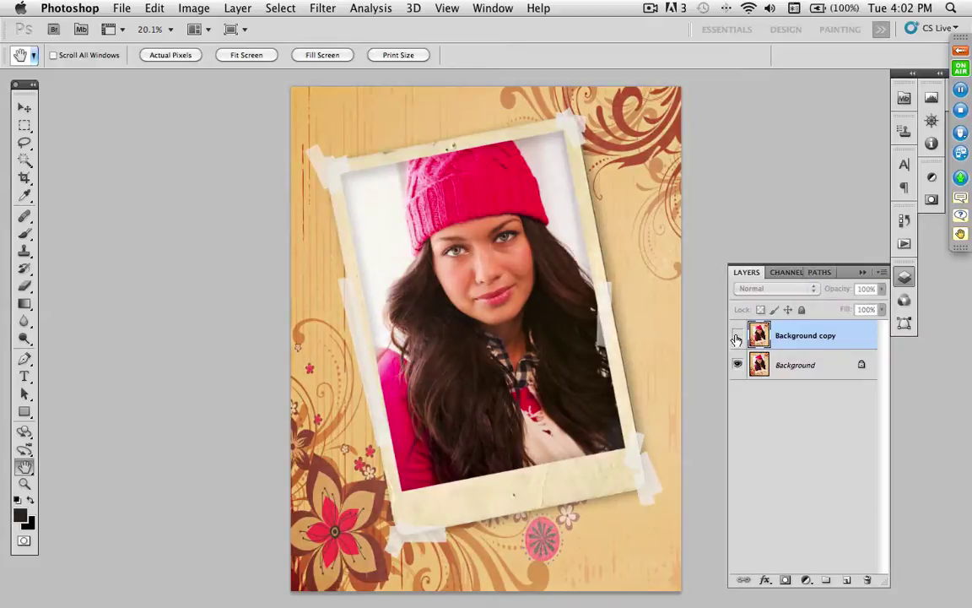
left_click(736, 336)
left_click(736, 336)
left_click(737, 337)
left_click(736, 337)
left_click(737, 337)
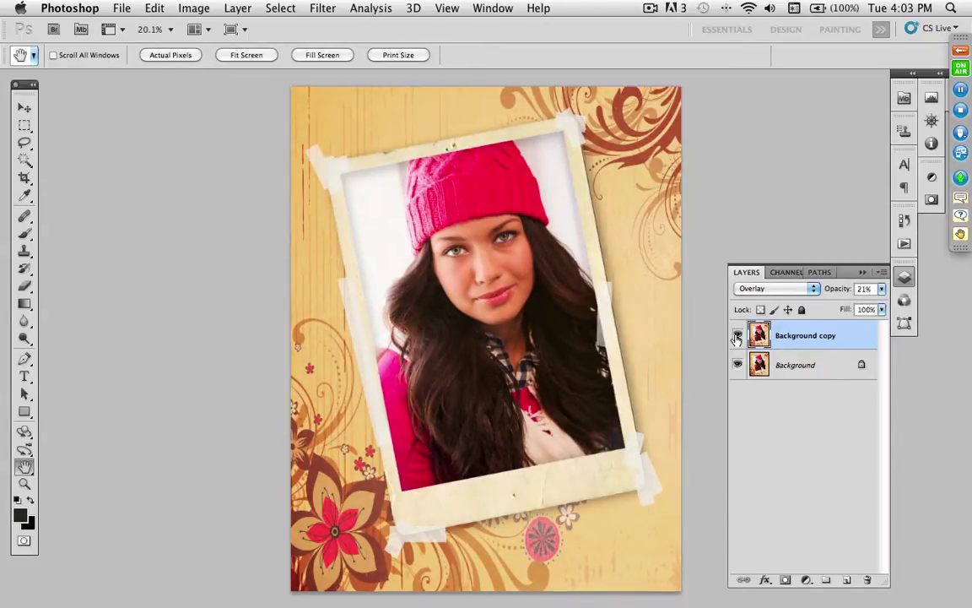
left_click(737, 337)
left_click(737, 337)
- Set the duplicated layer to Soft Light at 42% opacity and compare the image with and without it
left_click(783, 290)
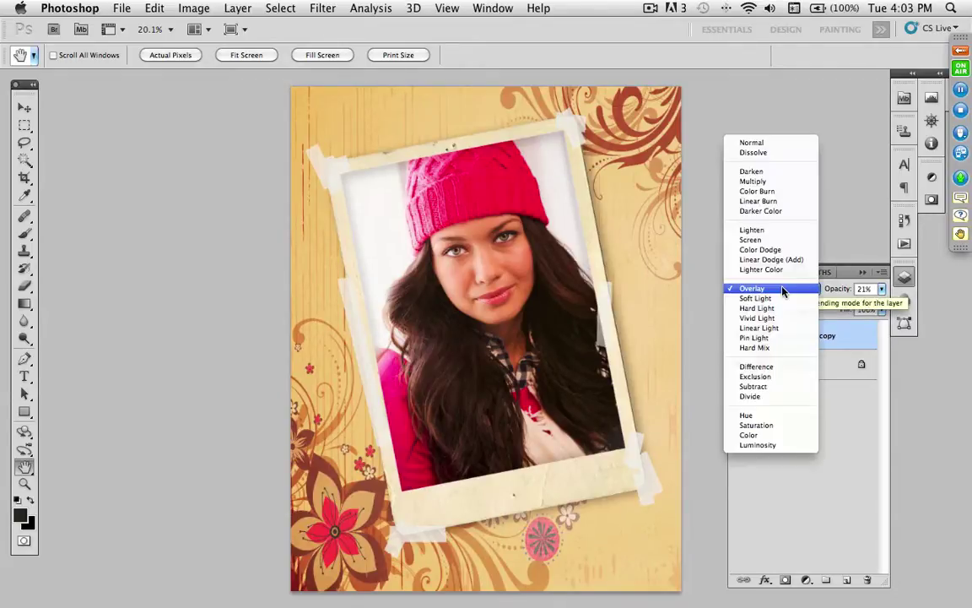
left_click(798, 300)
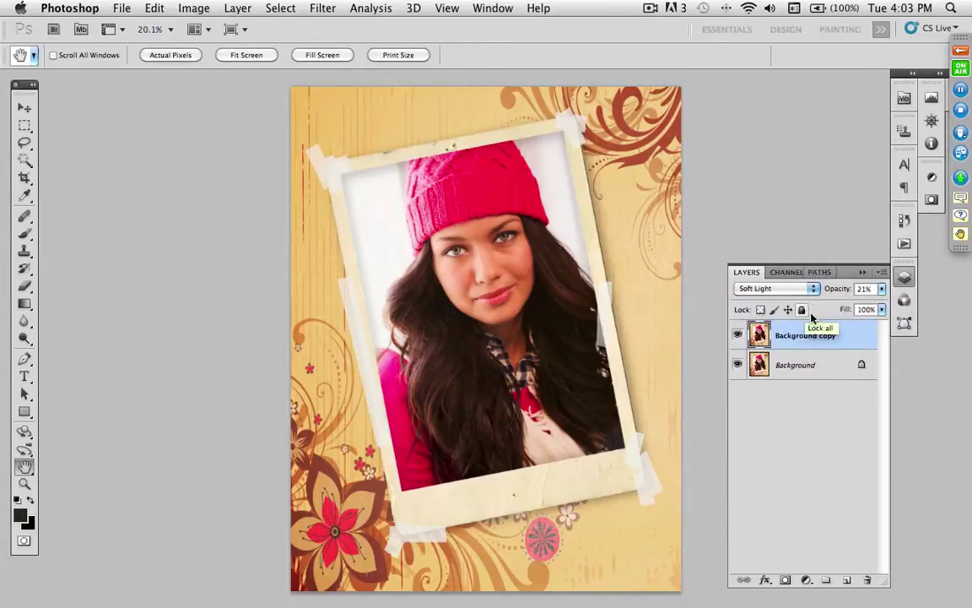
left_click(881, 289)
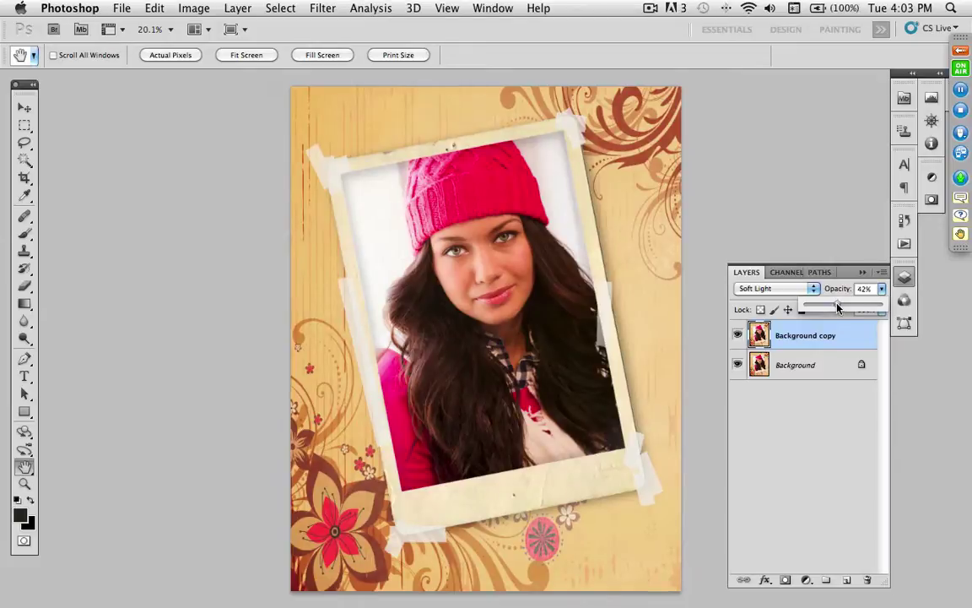
left_click(736, 336)
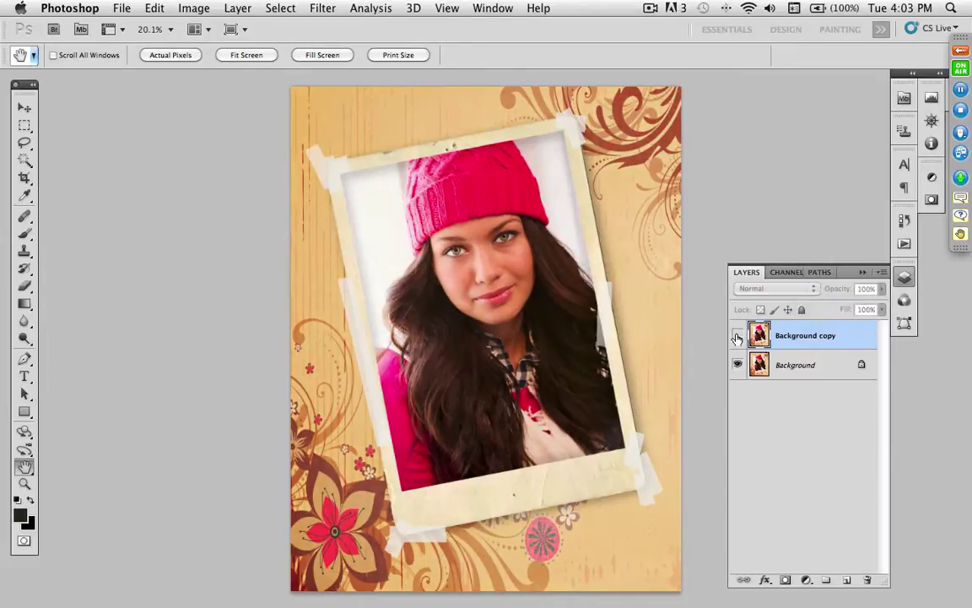
left_click(736, 336)
left_click(736, 336)
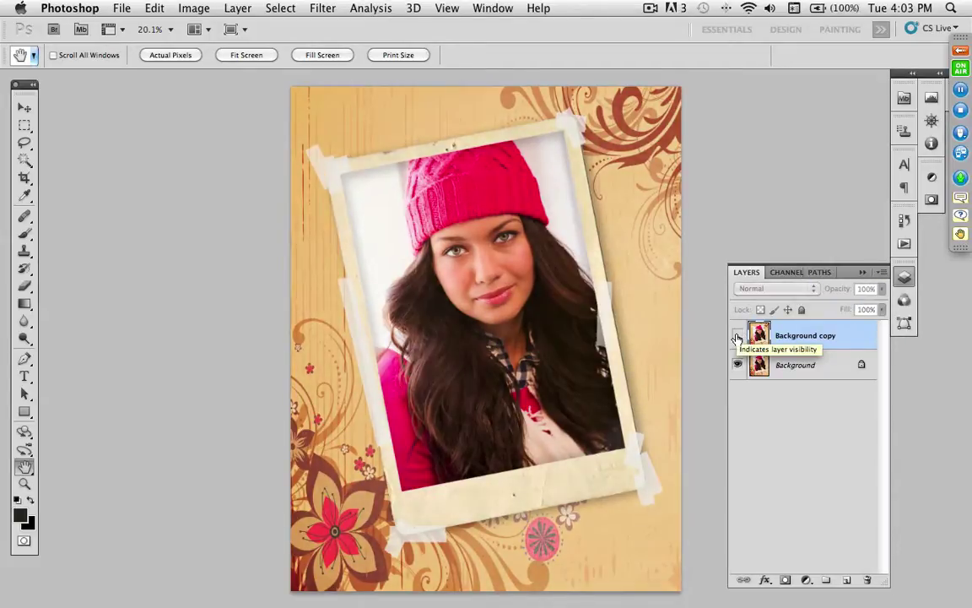
left_click(737, 336)
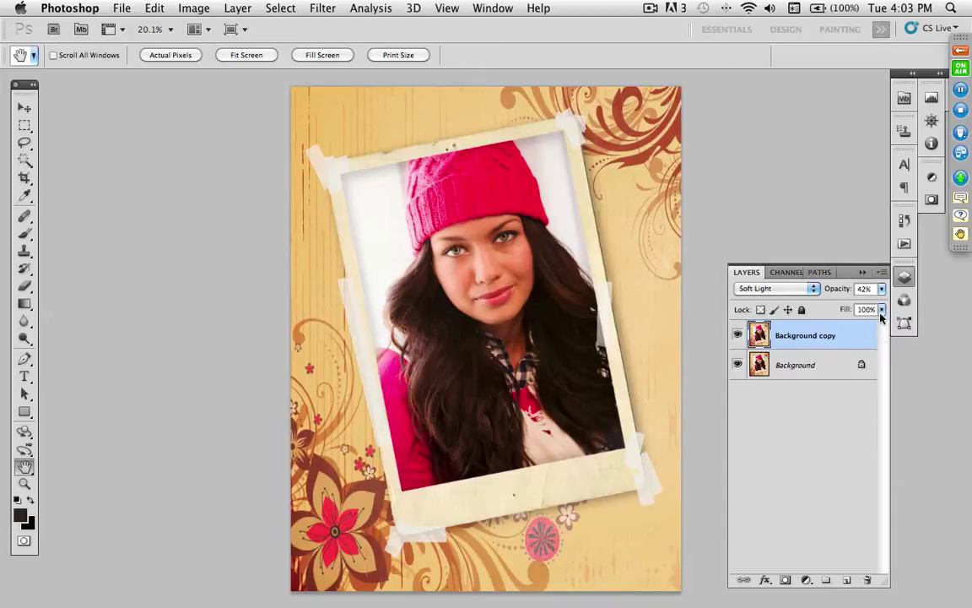
- Flatten the Soft Light layer into the background
left_click(882, 273)
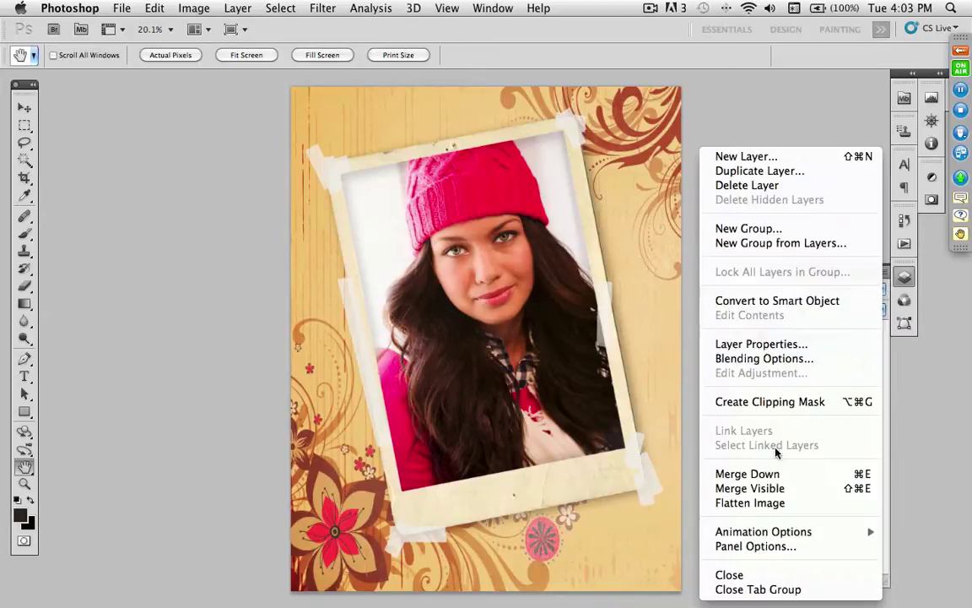
left_click(772, 502)
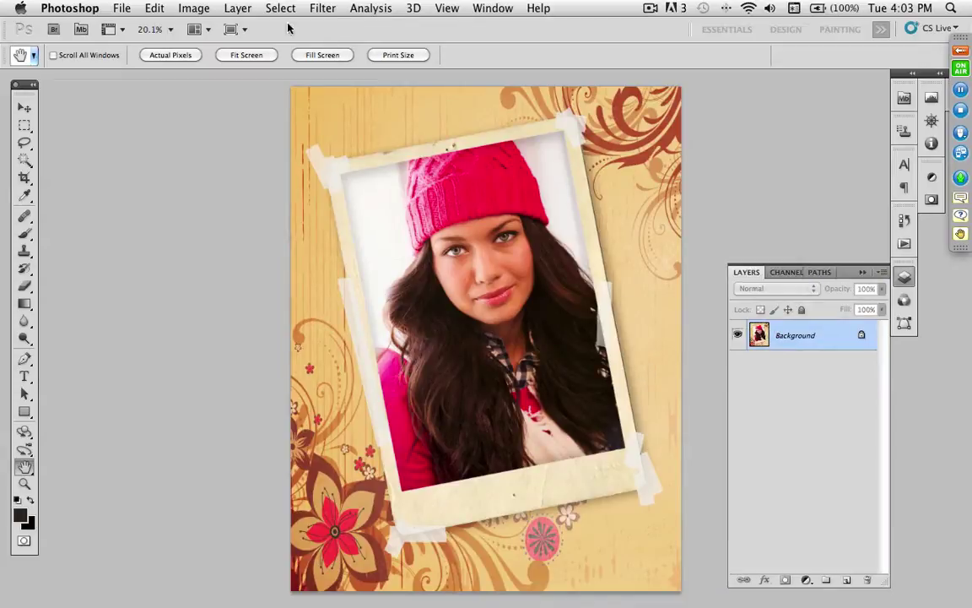
left_click(152, 8)
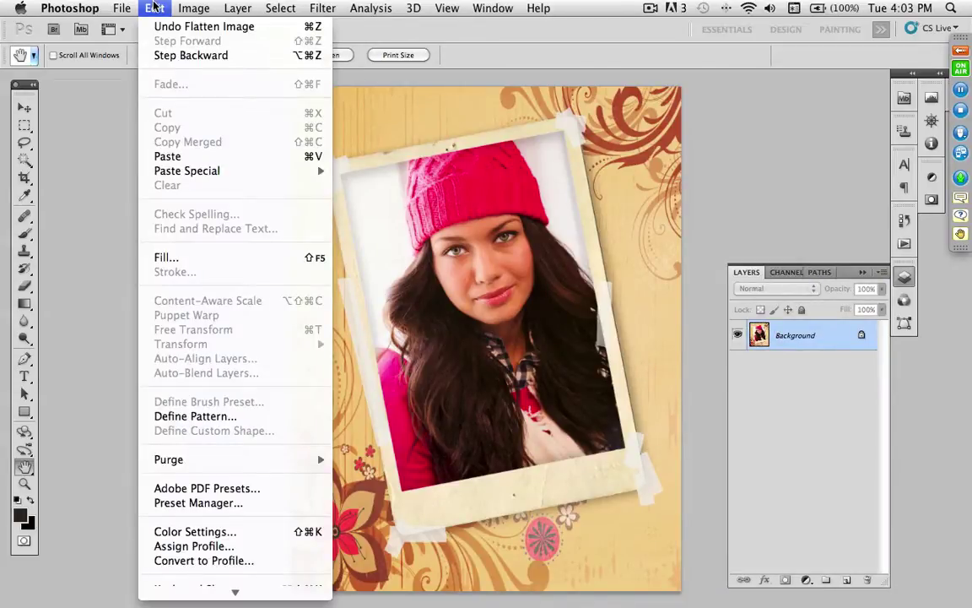
left_click(153, 7)
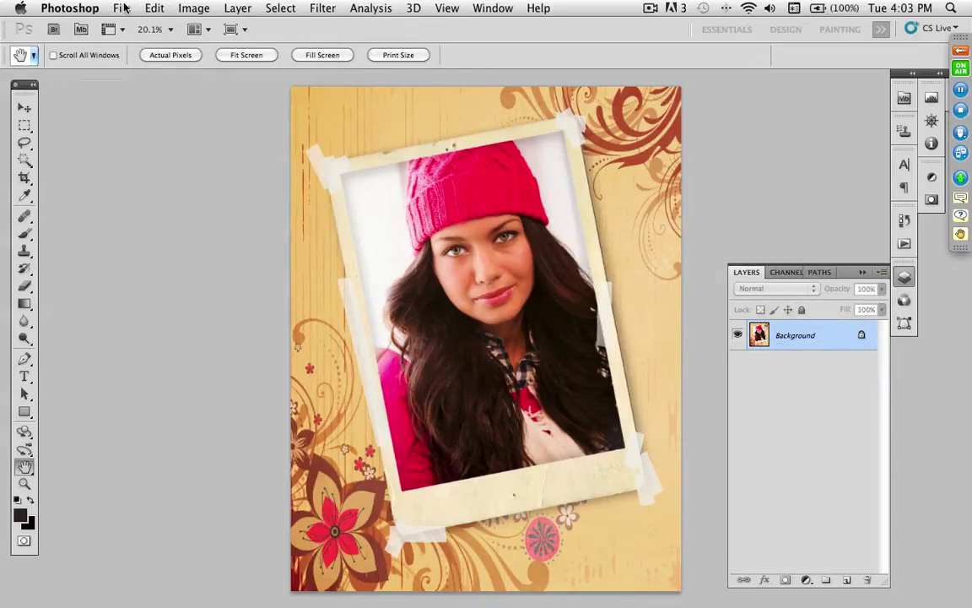
left_click(124, 7)
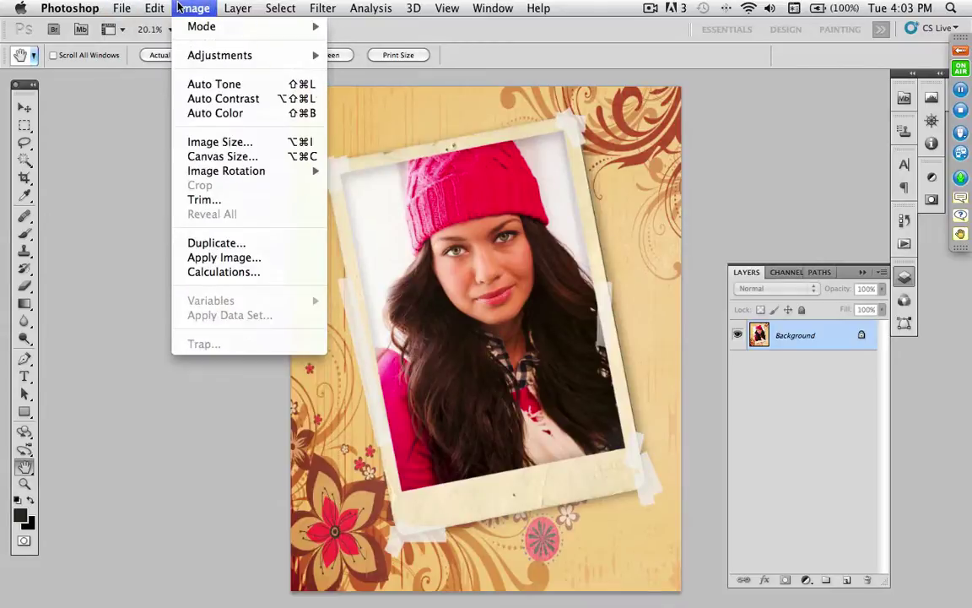
- Save the flattened image as a JPEG named "to lab" with the sRGB IEC61966-2.1 profile embedded, at Maximum quality 12 and Baseline ("Standard") format
left_click(188, 243)
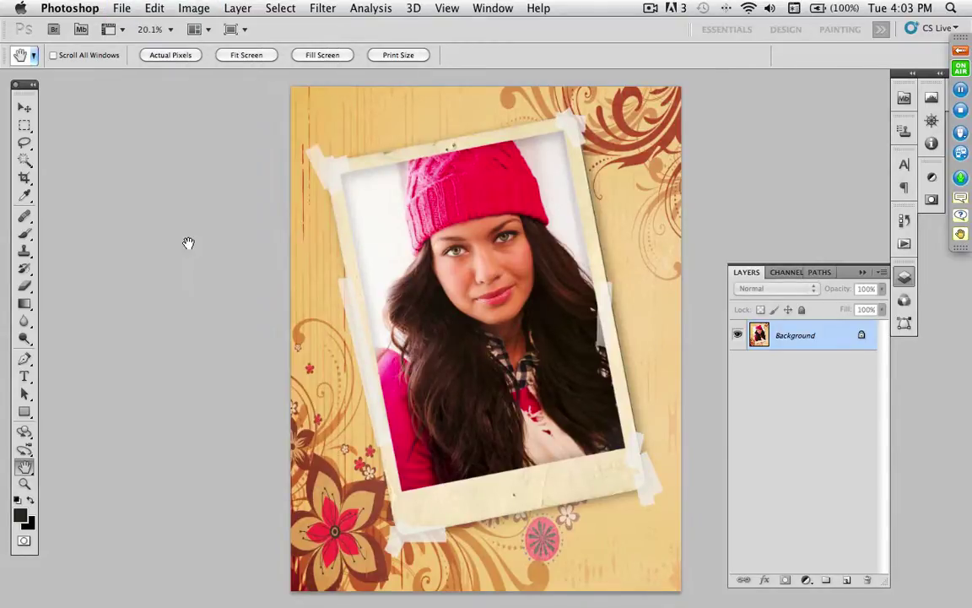
left_click(510, 357)
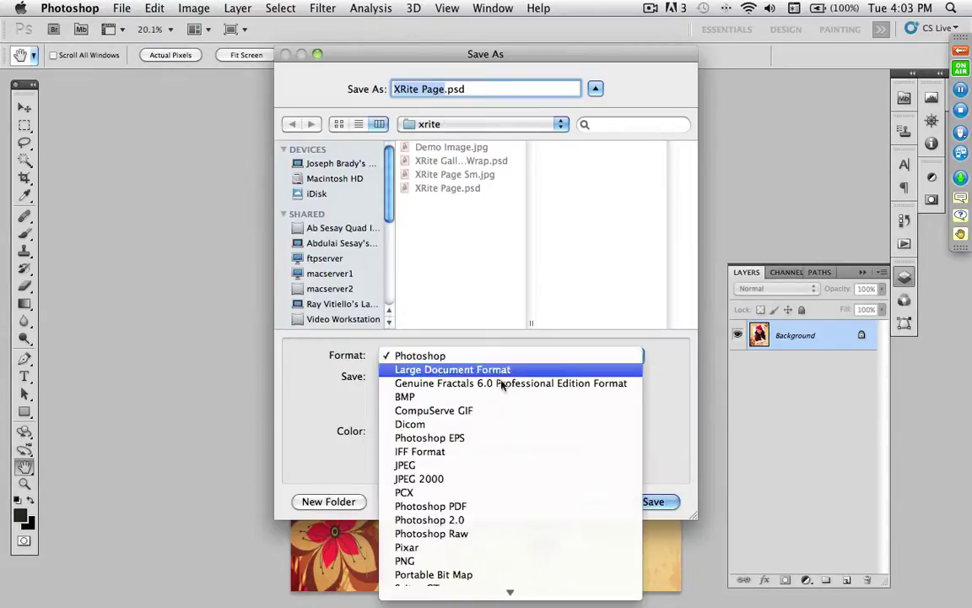
left_click(486, 465)
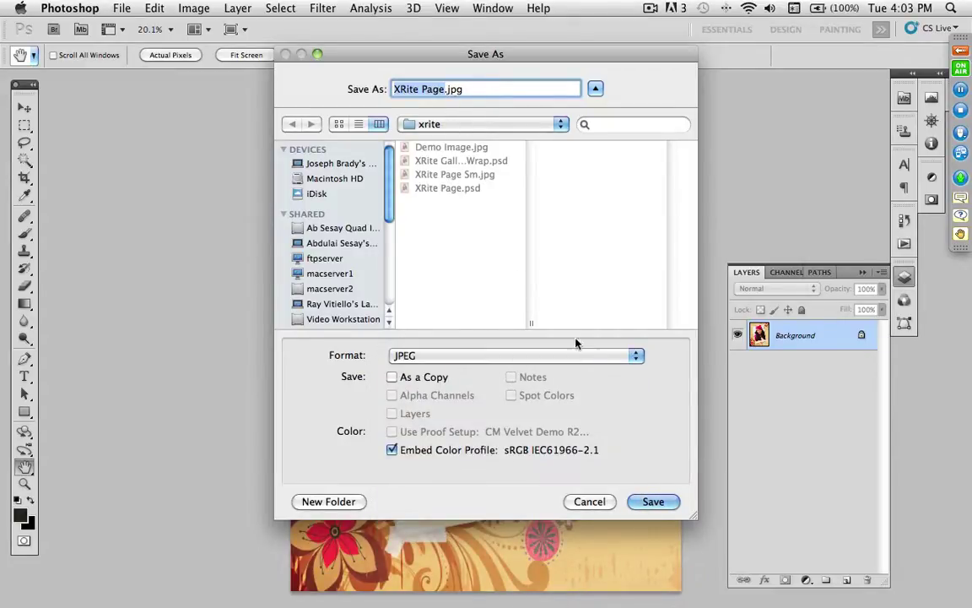
left_click(441, 91)
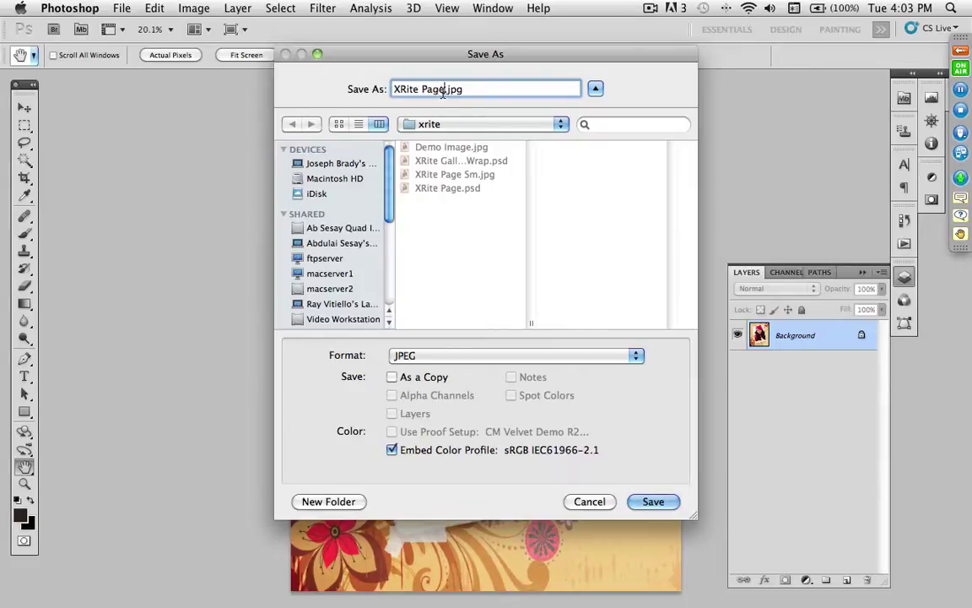
left_click_drag(441, 91, 316, 79)
type("to lab")
left_click(653, 502)
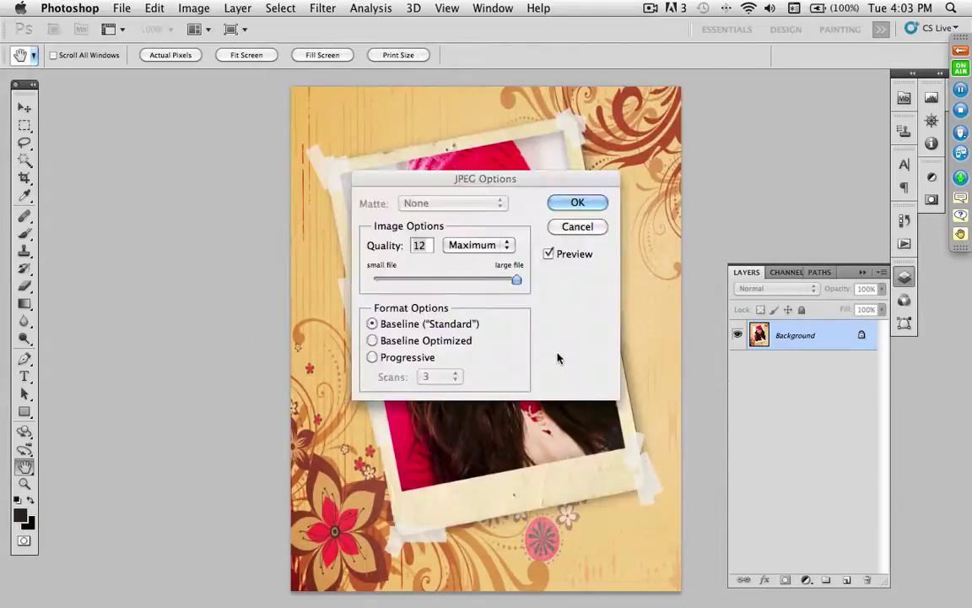
left_click(577, 203)
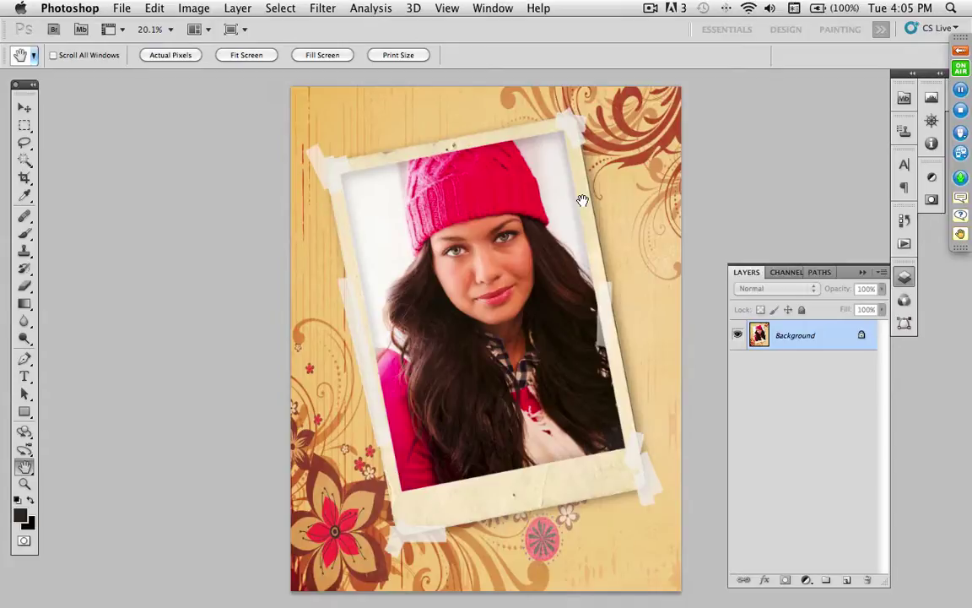
- Switch to Microsoft PowerPoint and advance the slideshow past the soft proofing summary to the "Summary - what we've seen" slide
key("super+Tab")
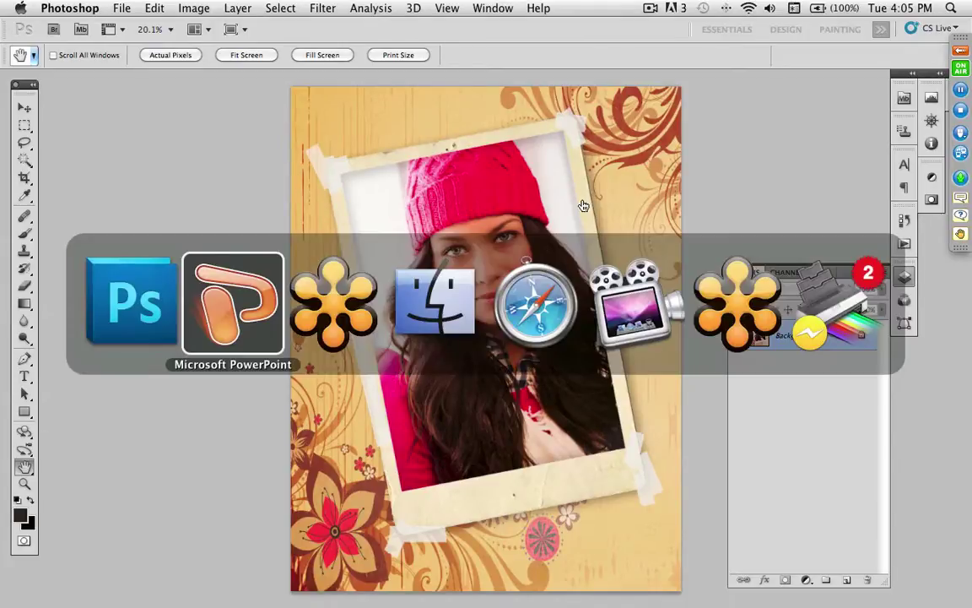
key("Right")
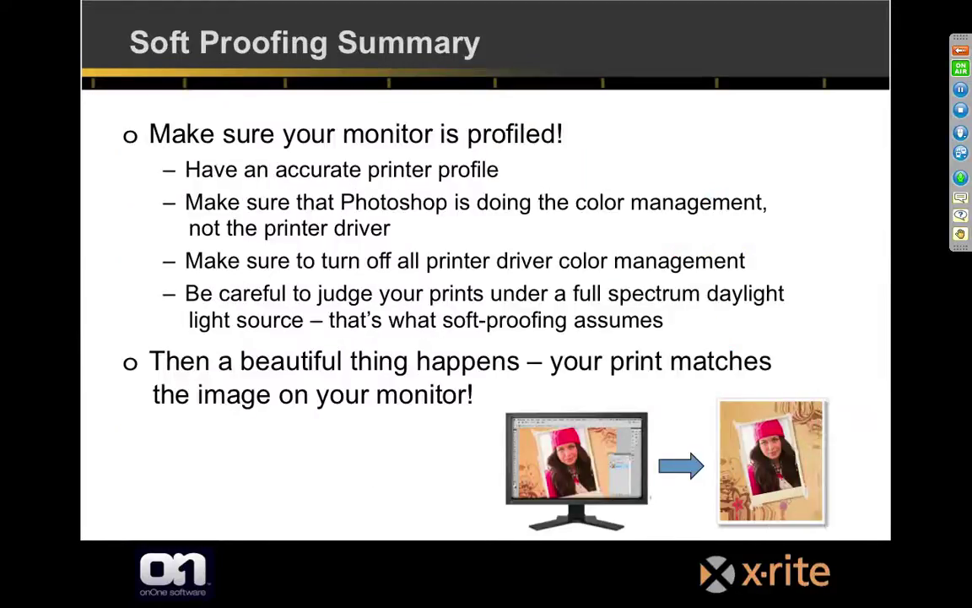
key("Right")
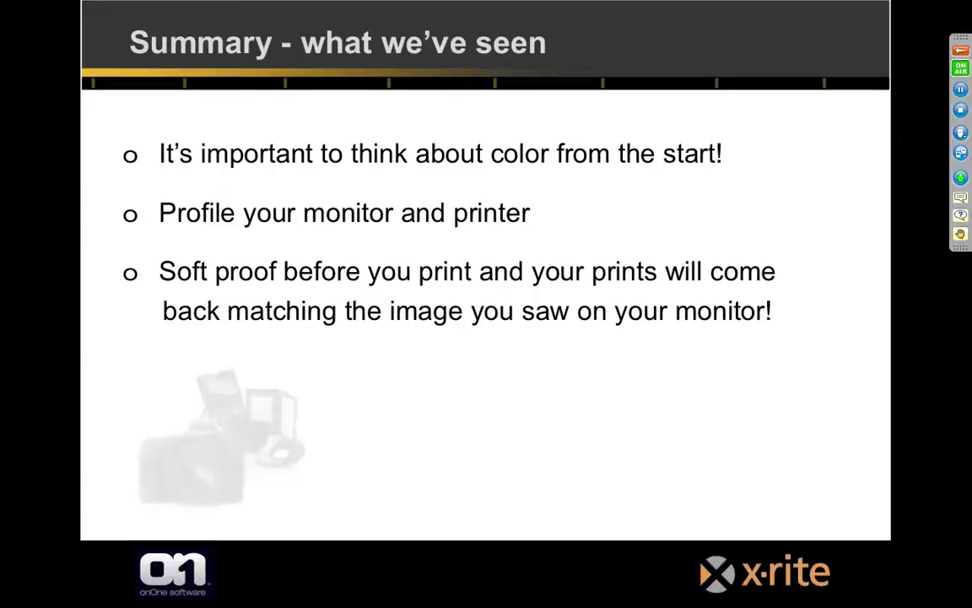